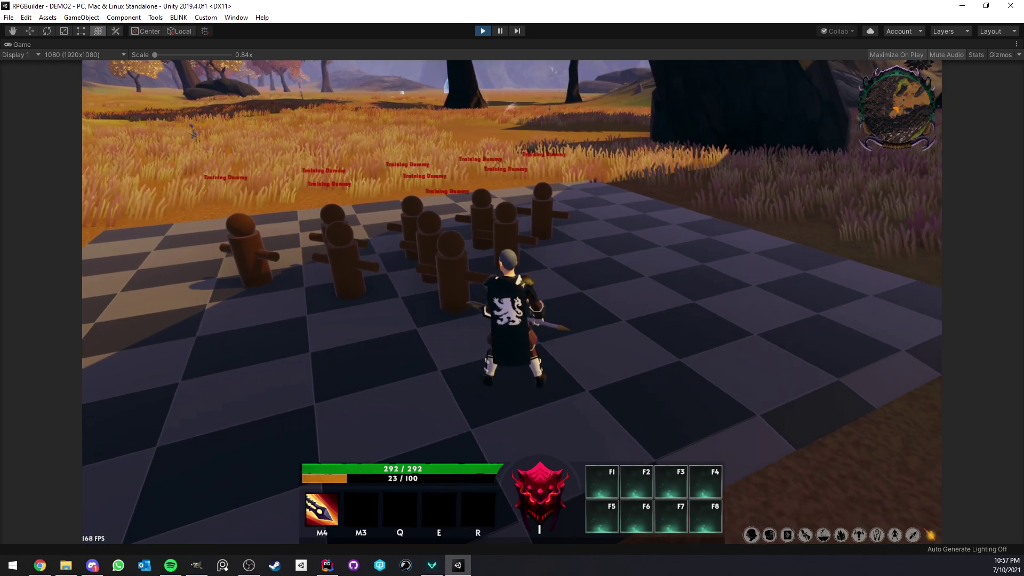
Turn the character to face the training dummies and perform the Quick Strike combo on them.
{"action": "key", "text": "alt"}
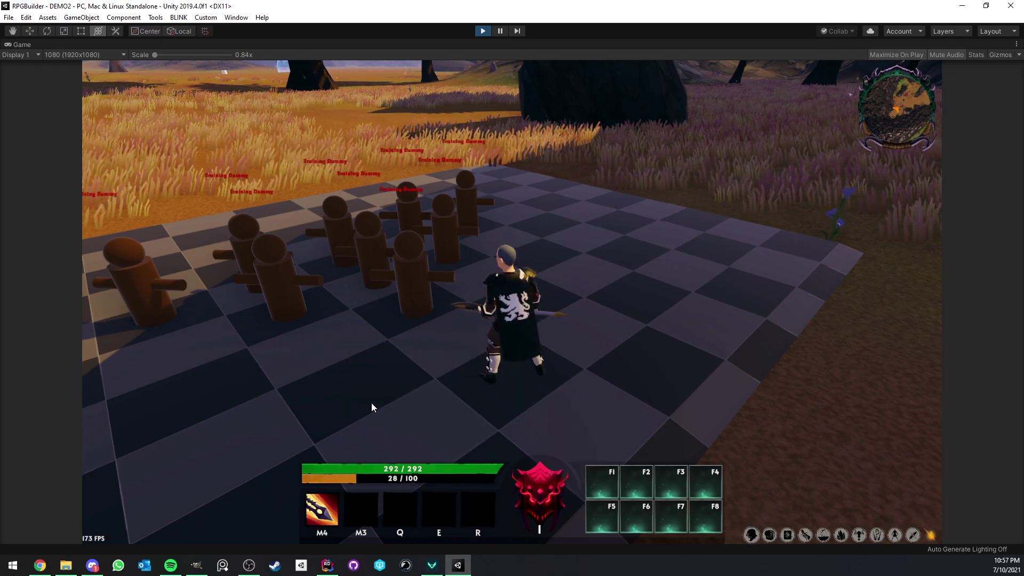
{"action": "mouse_move", "coordinate": [371, 403]}
{"action": "right_mouse_down"}
{"action": "mouse_move", "coordinate": [299, 392]}
{"action": "mouse_move", "coordinate": [301, 400]}
{"action": "right_mouse_up"}
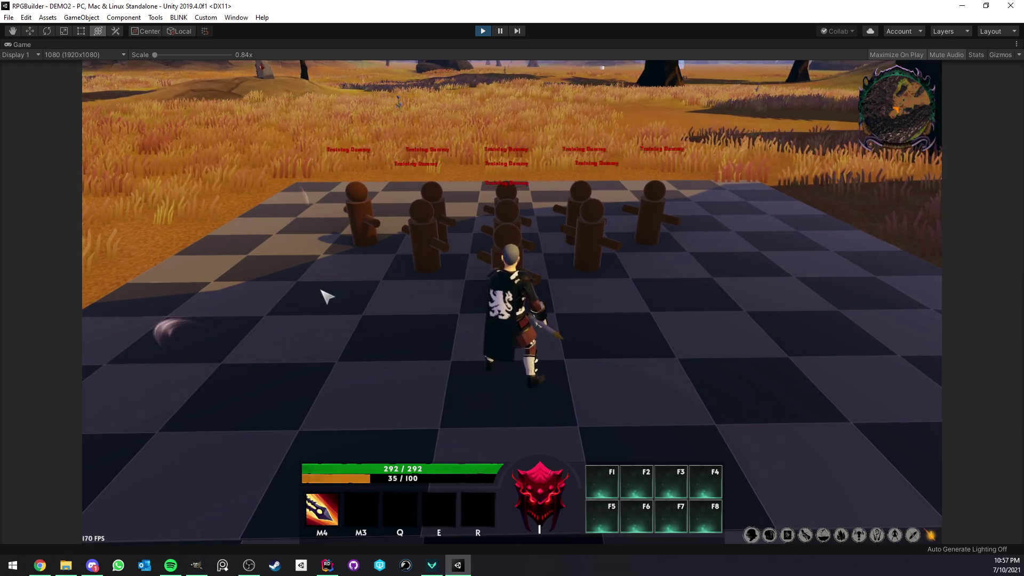
{"action": "left_click", "coordinate": [326, 520]}
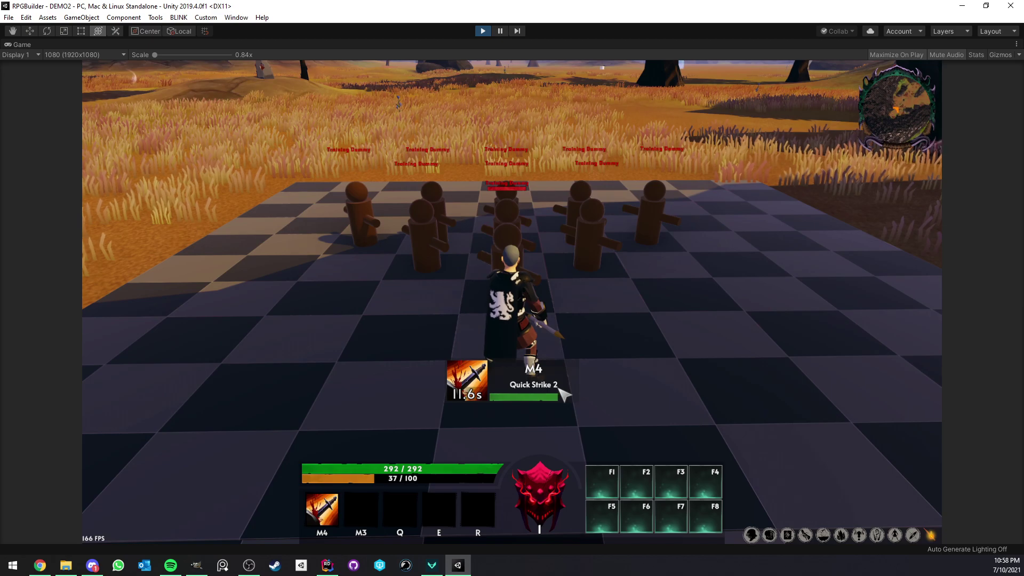
{"action": "key", "text": "M4"}
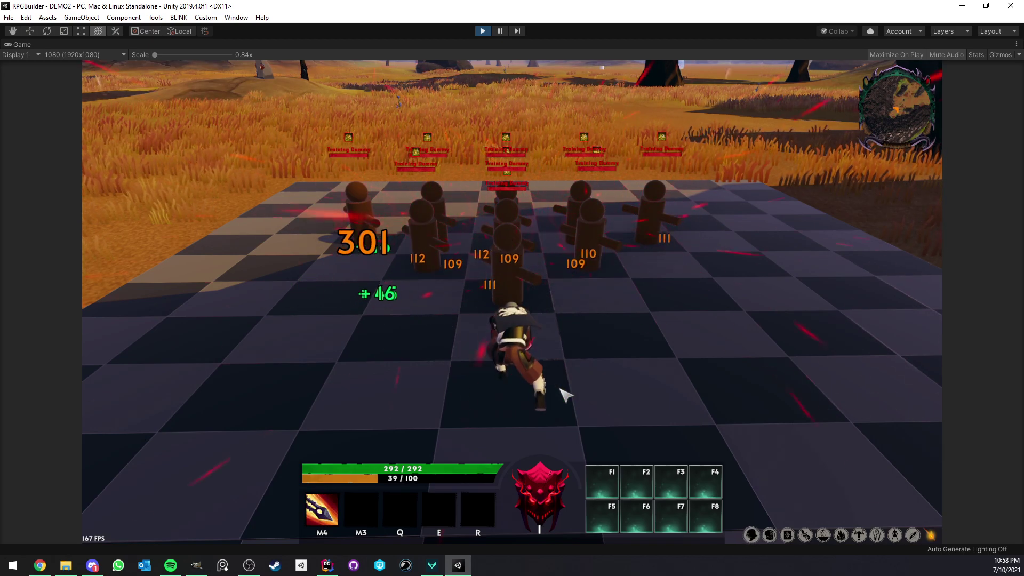
{"action": "left_click", "coordinate": [565, 395]}
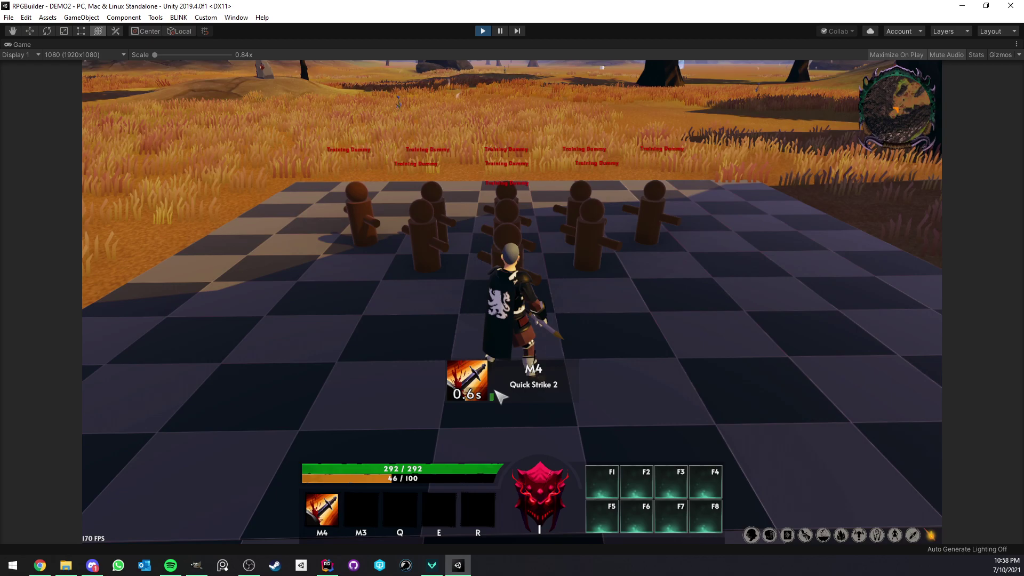
Start the Quick Strike combo on the dummies again and let the Quick Strike 2 follow-up timer run out.
{"action": "key", "text": "M4"}
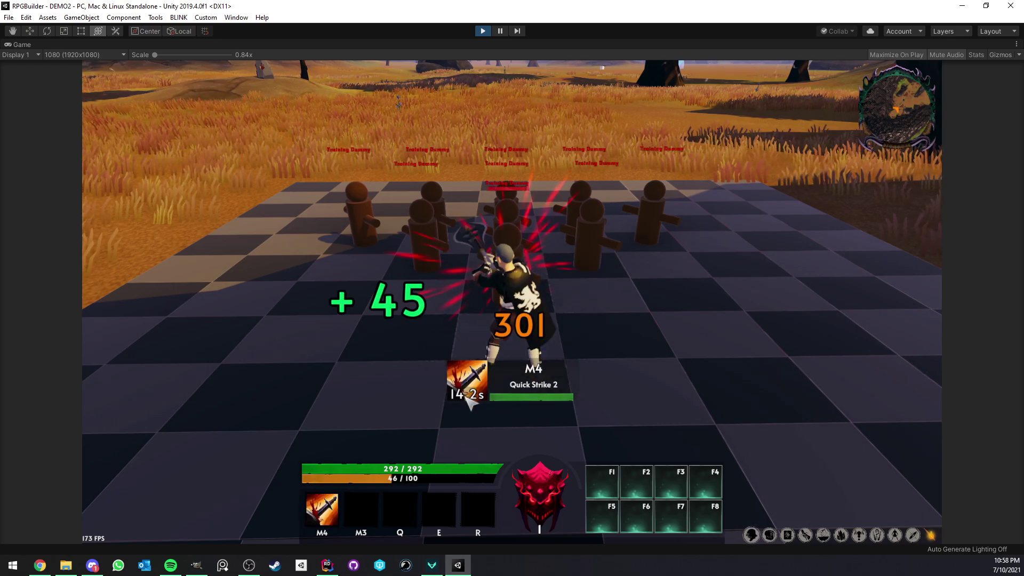
{"action": "mouse_move", "coordinate": [337, 495]}
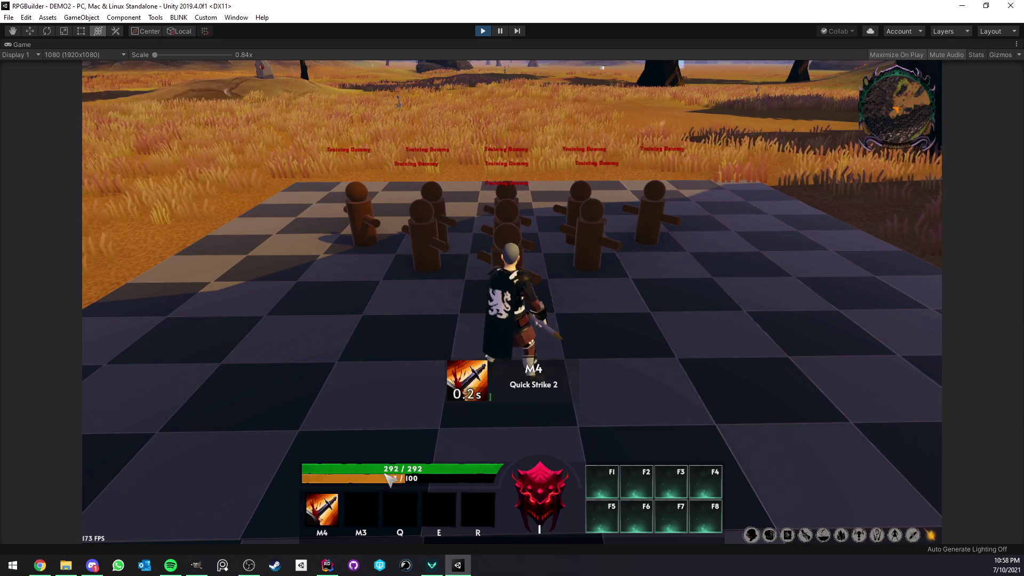
{"action": "key", "text": "M4"}
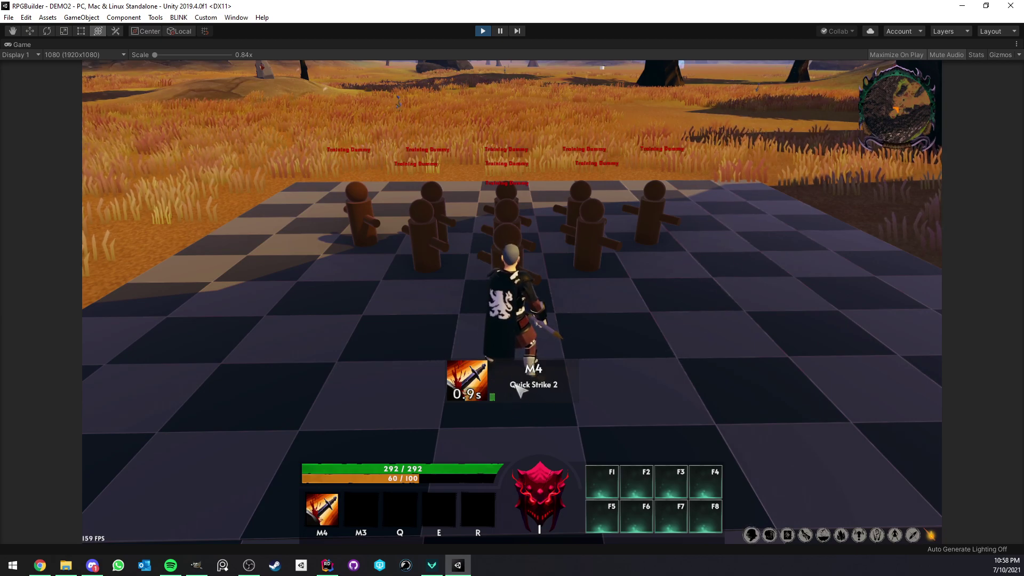
{"action": "key", "text": "M4"}
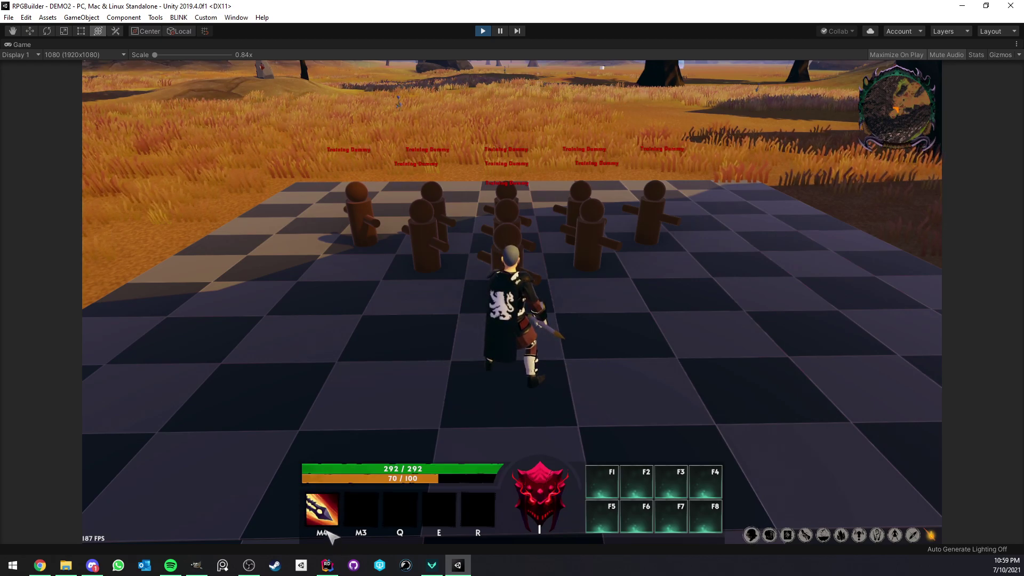
Chain Quick Strike, Quick Strike 2 and Quick Strike 3 against the training dummies from the same action slot.
{"action": "key", "text": "M4"}
{"action": "key", "text": "M4"}
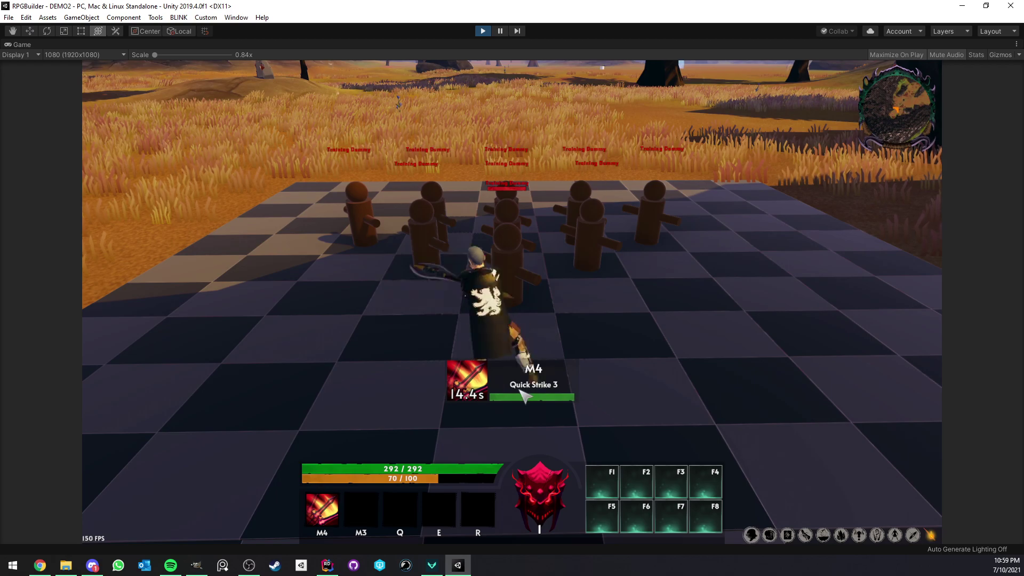
{"action": "key", "text": "M4"}
{"action": "left_click", "coordinate": [531, 394]}
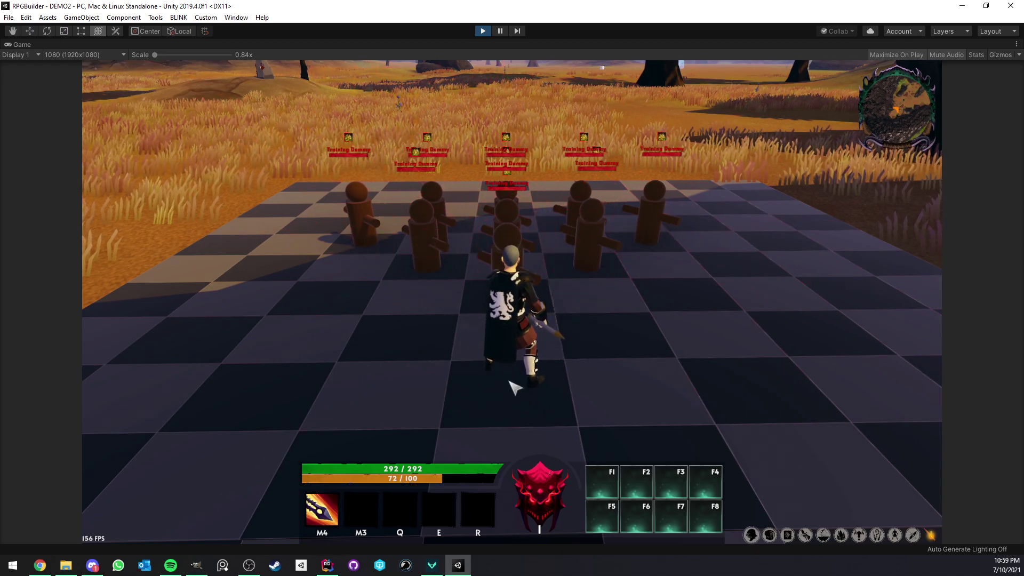
{"action": "left_click", "coordinate": [489, 359]}
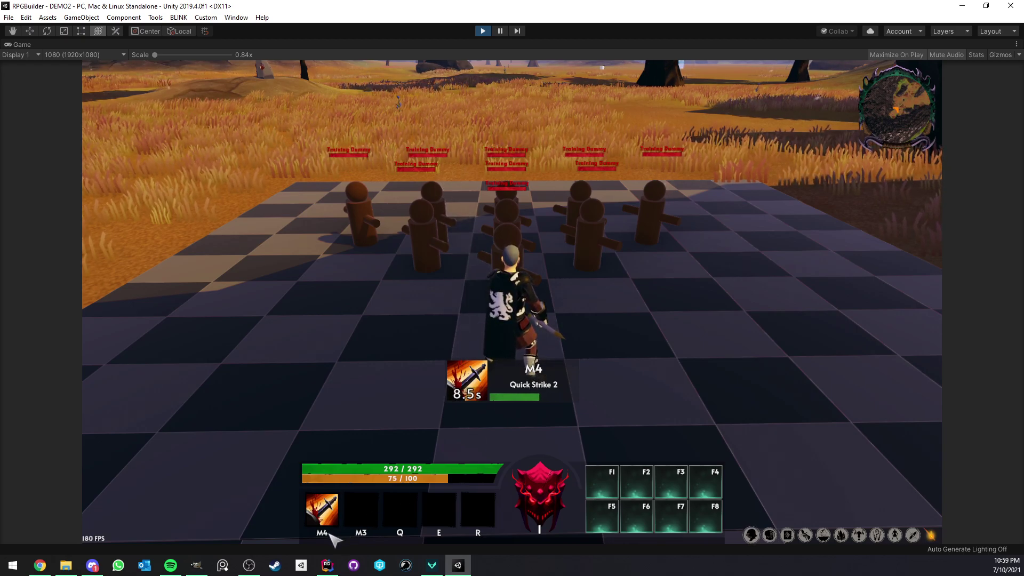
{"action": "left_click", "coordinate": [538, 367]}
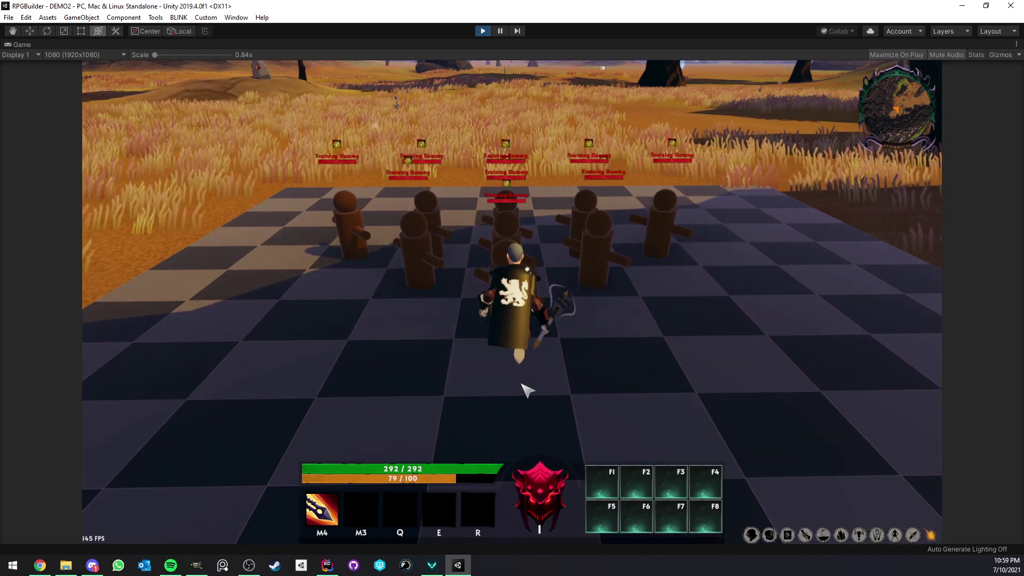
{"action": "right_click_drag", "start_coordinate": [522, 384], "coordinate": [494, 393]}
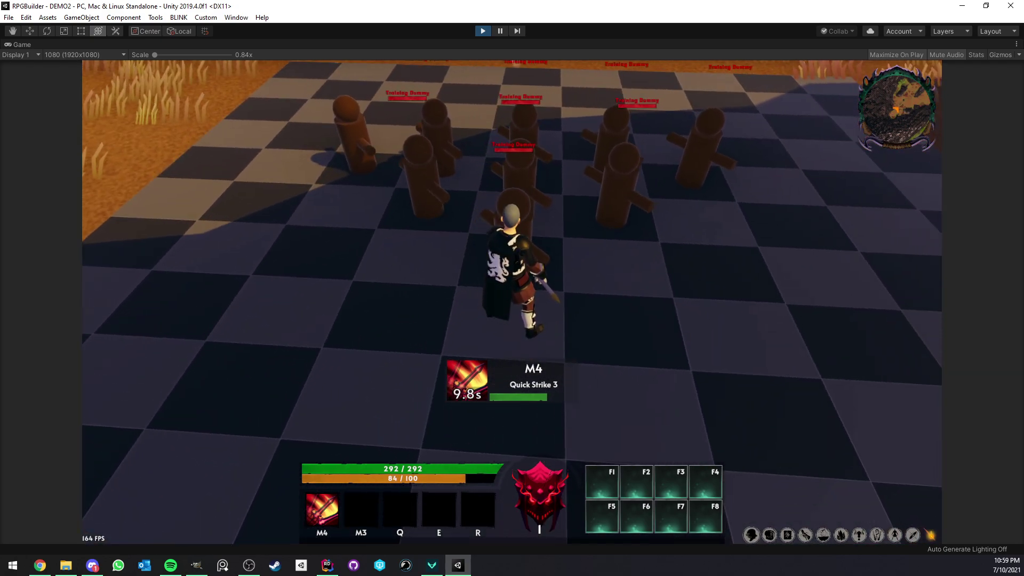
{"action": "key", "text": "M4"}
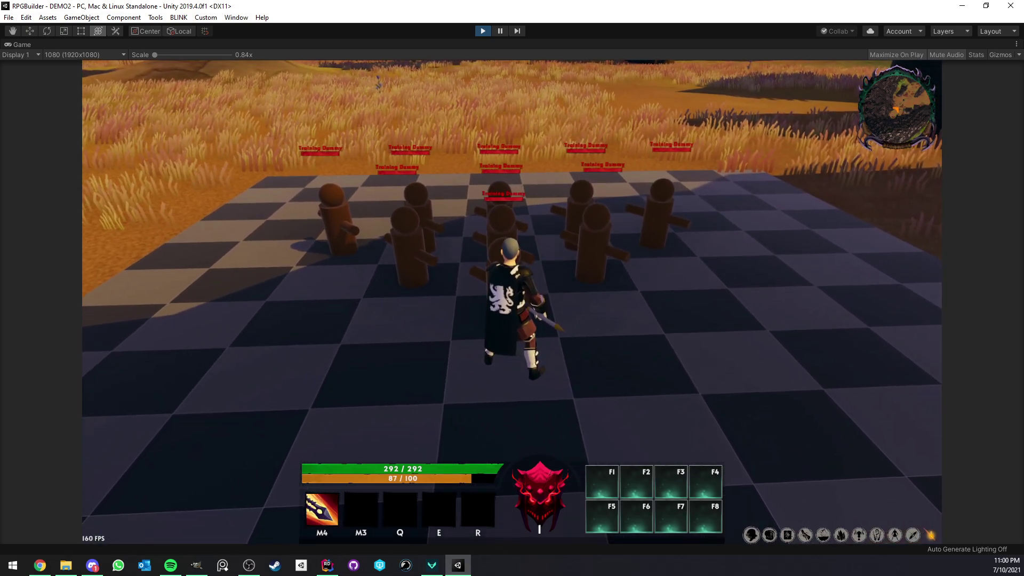
Restore the maximized Game view to the normal layout and maximize the RPG Builder window instead.
{"action": "right_click", "coordinate": [27, 44]}
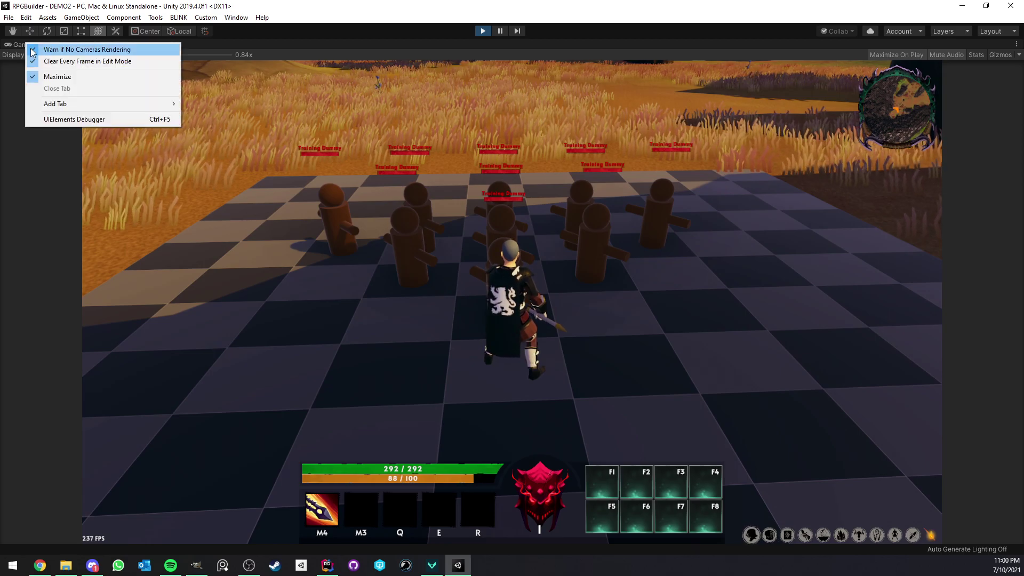
{"action": "left_click", "coordinate": [59, 76]}
{"action": "left_click", "coordinate": [96, 43]}
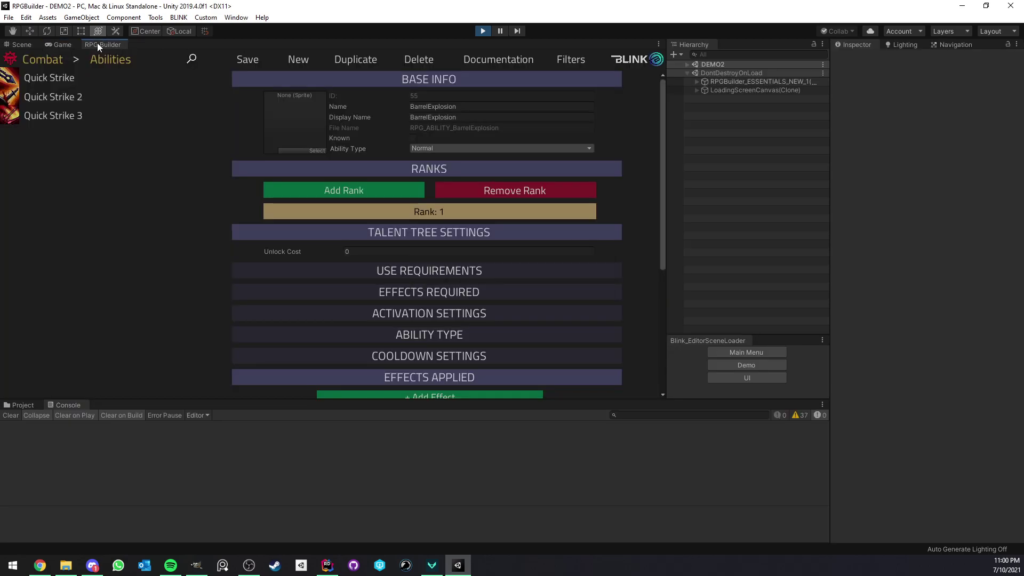
{"action": "right_click", "coordinate": [97, 43]}
{"action": "left_click", "coordinate": [136, 49]}
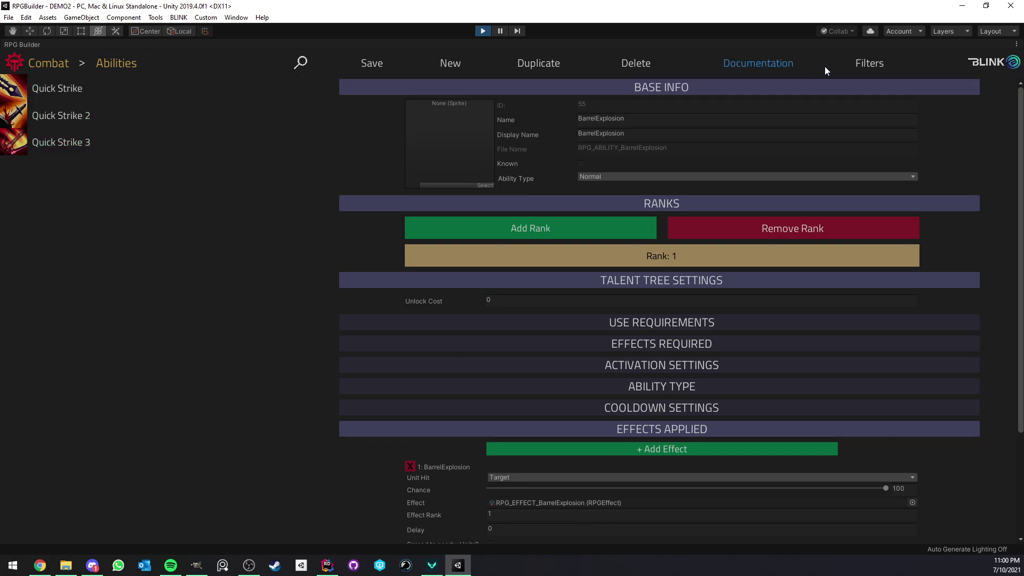
Remove the "quick" name filter from the Abilities list, hide the filter options and browse the full list.
{"action": "left_click", "coordinate": [865, 60]}
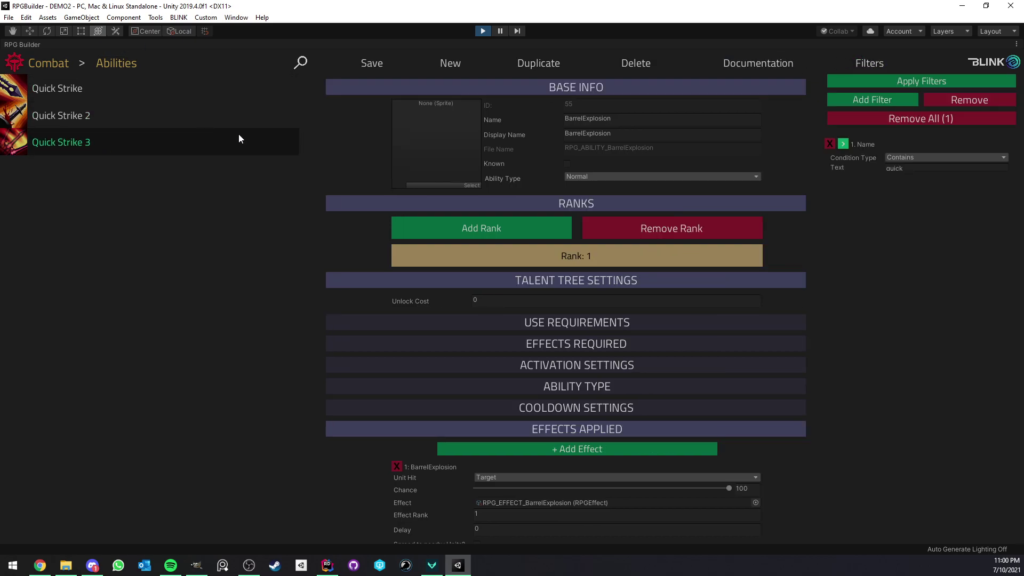
{"action": "left_click", "coordinate": [834, 145]}
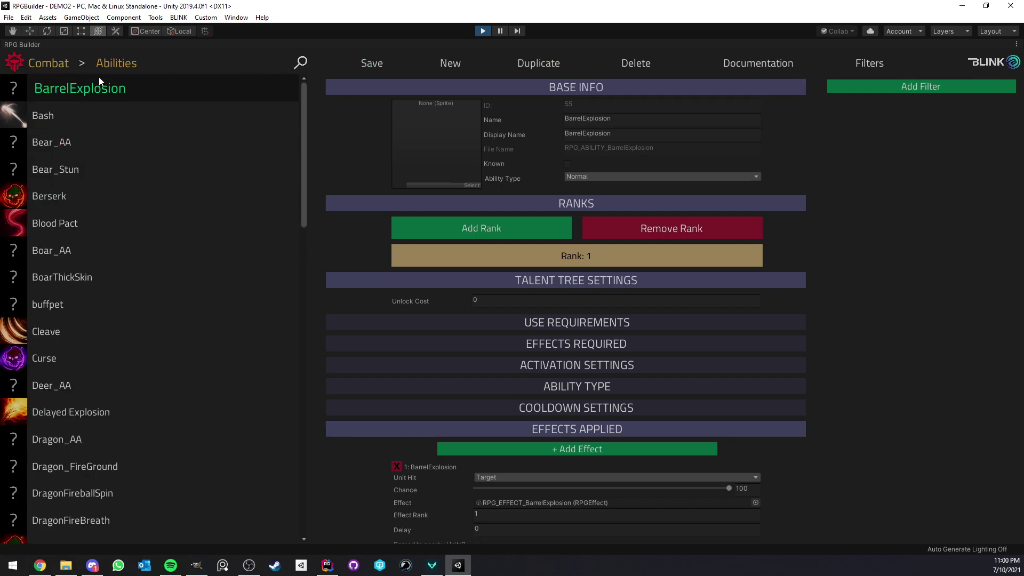
{"action": "left_click", "coordinate": [841, 70]}
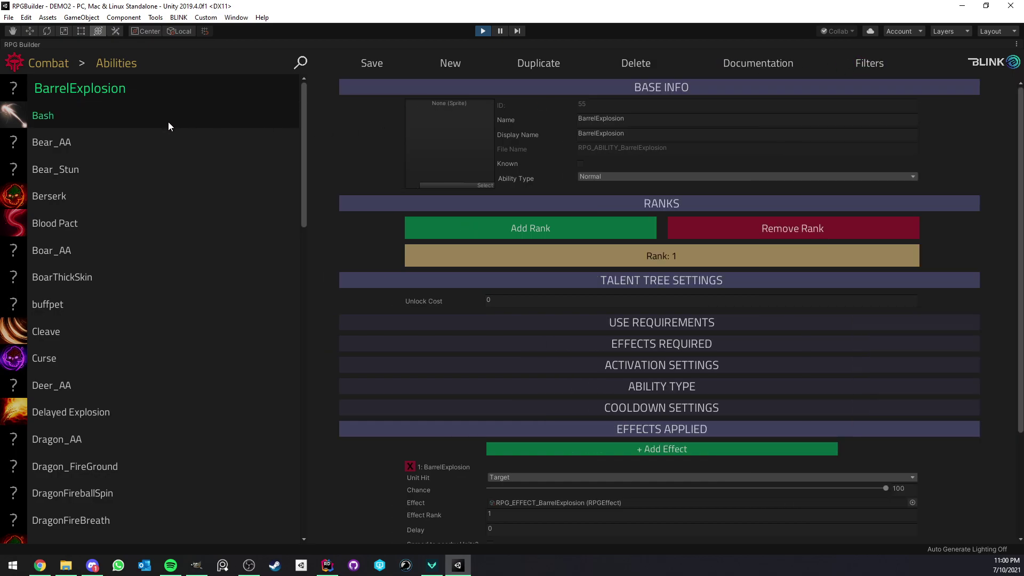
{"action": "scroll", "coordinate": [128, 198], "scroll_direction": "down", "scroll_amount": 15}
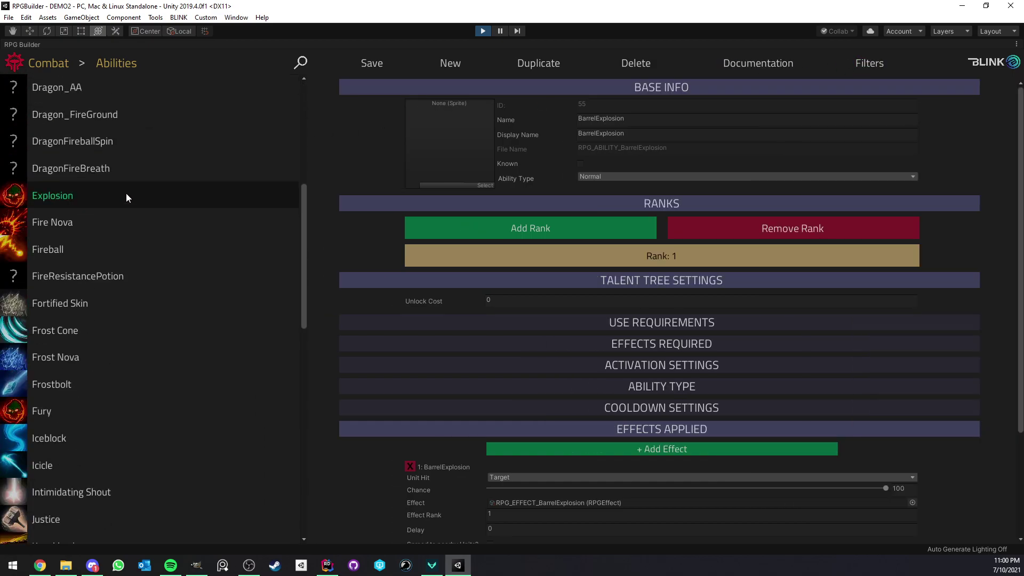
{"action": "scroll", "coordinate": [91, 299], "scroll_direction": "down", "scroll_amount": 5}
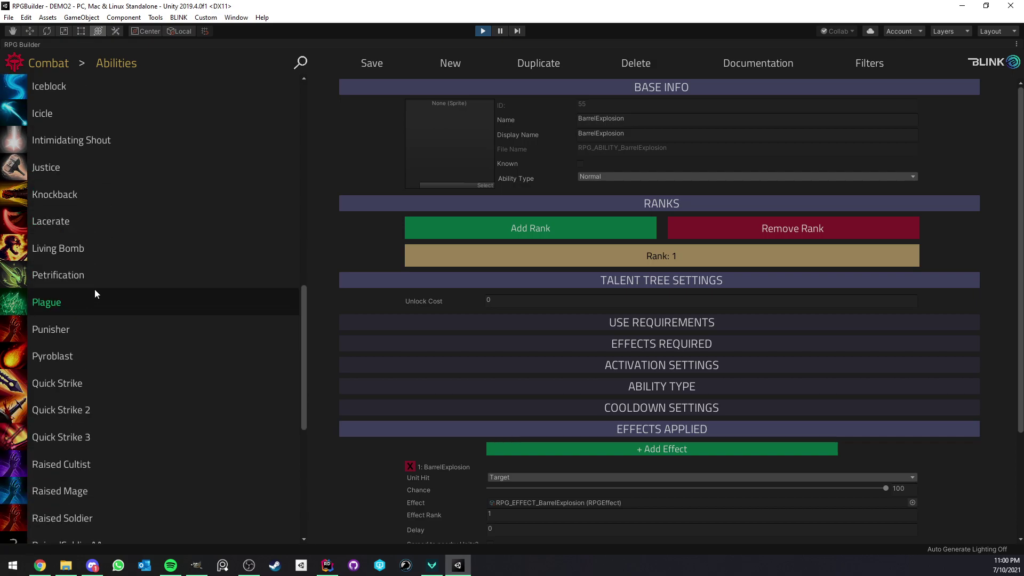
{"action": "scroll", "coordinate": [117, 267], "scroll_direction": "up", "scroll_amount": 10}
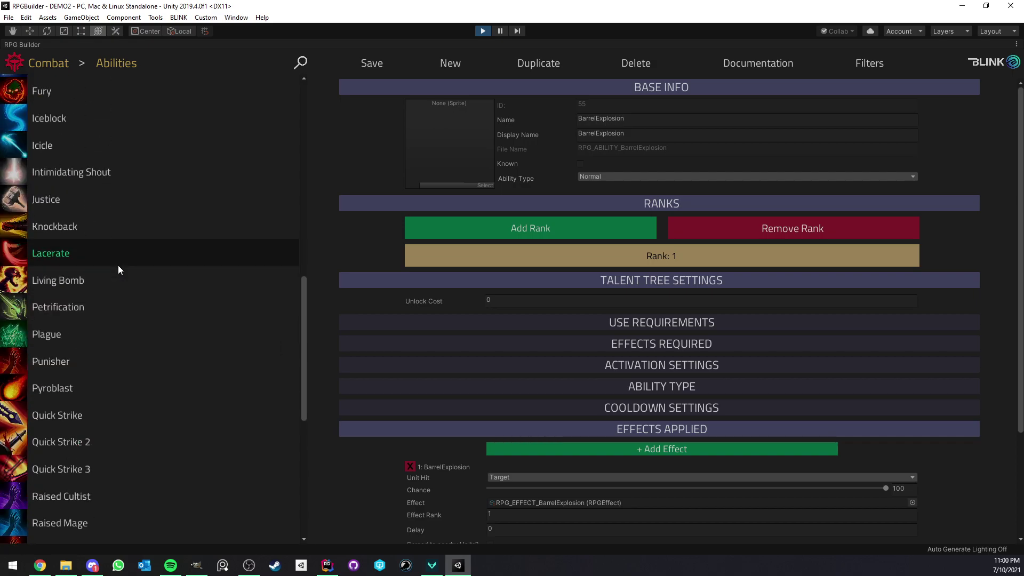
{"action": "scroll", "coordinate": [142, 268], "scroll_direction": "up", "scroll_amount": 4}
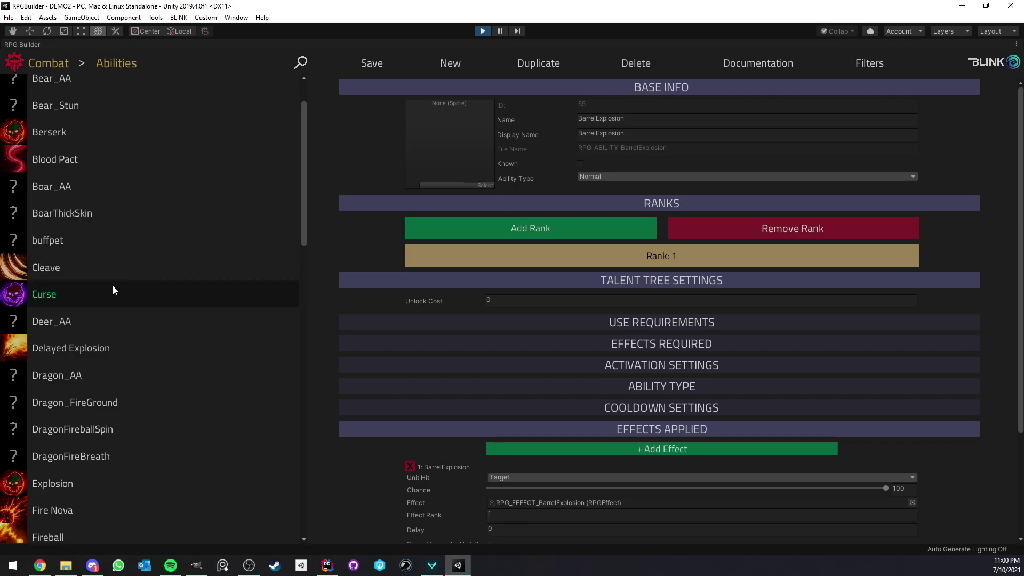
Switch the Combat category from Abilities to Combos and open the QuickStrike combo entry.
{"action": "left_click", "coordinate": [112, 65]}
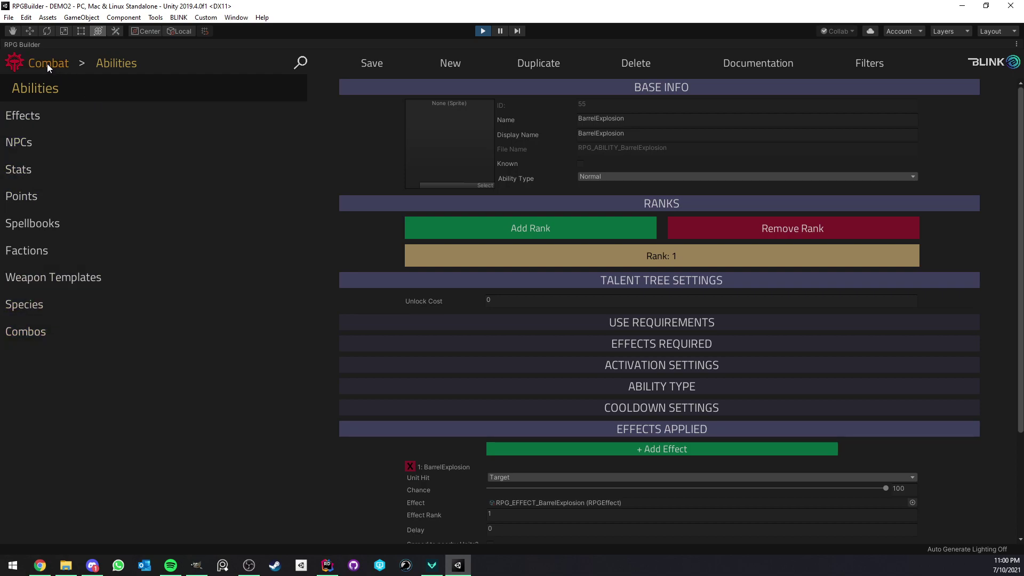
{"action": "left_click", "coordinate": [74, 326]}
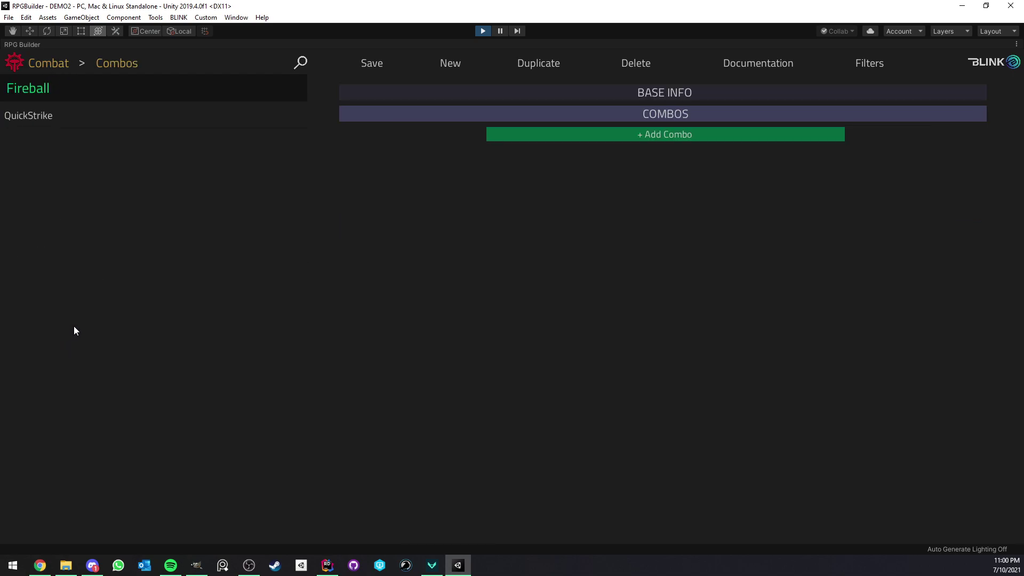
{"action": "left_click", "coordinate": [99, 127]}
{"action": "left_click", "coordinate": [67, 88]}
{"action": "left_click", "coordinate": [62, 107]}
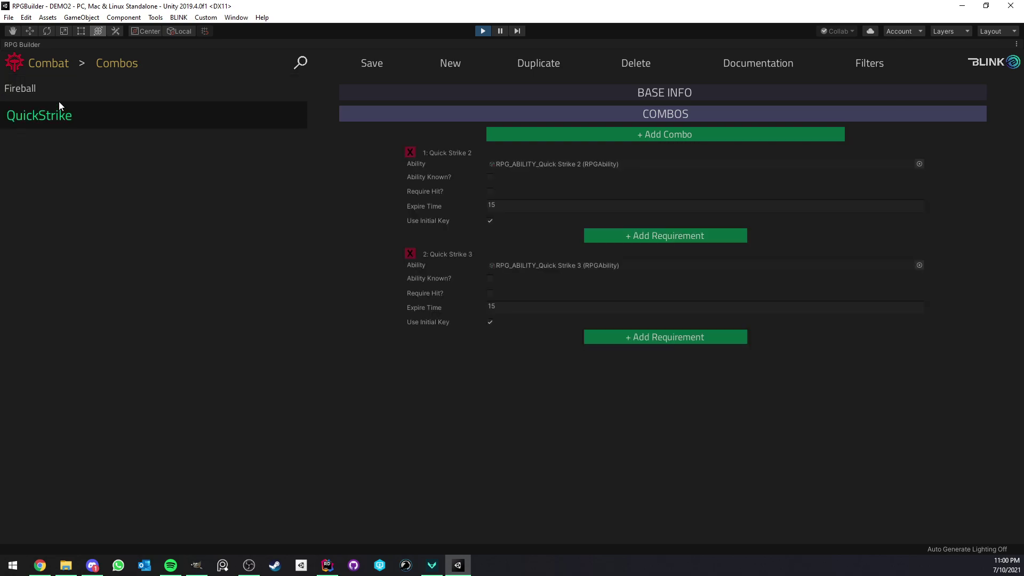
{"action": "left_click", "coordinate": [59, 100]}
{"action": "left_click", "coordinate": [76, 112]}
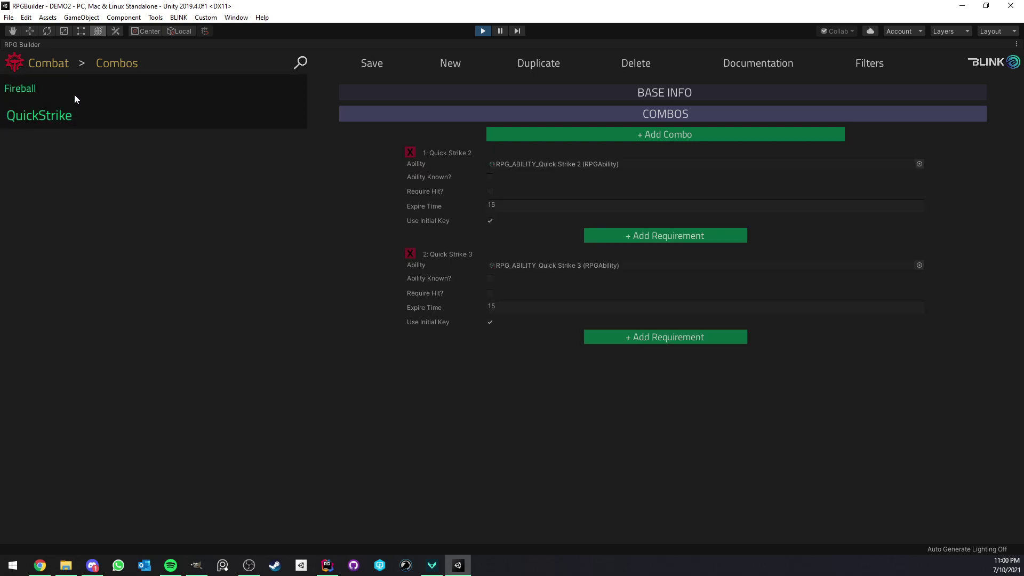
{"action": "left_click", "coordinate": [59, 89]}
{"action": "left_click", "coordinate": [58, 116]}
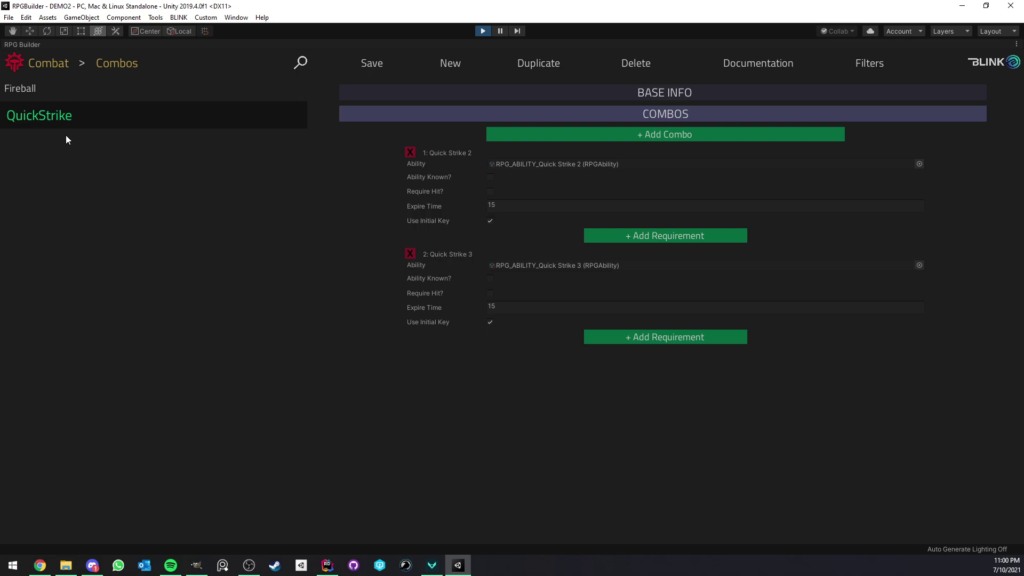
Expand the Base Info section and go over the QuickStrike combo's name, display name and description fields.
{"action": "left_click", "coordinate": [367, 92]}
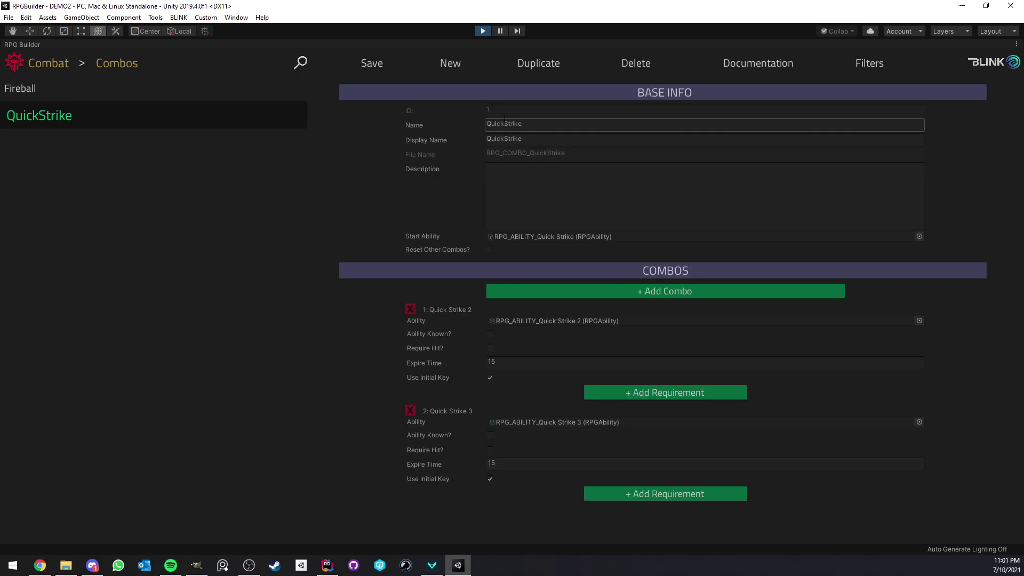
{"action": "left_click", "coordinate": [519, 162]}
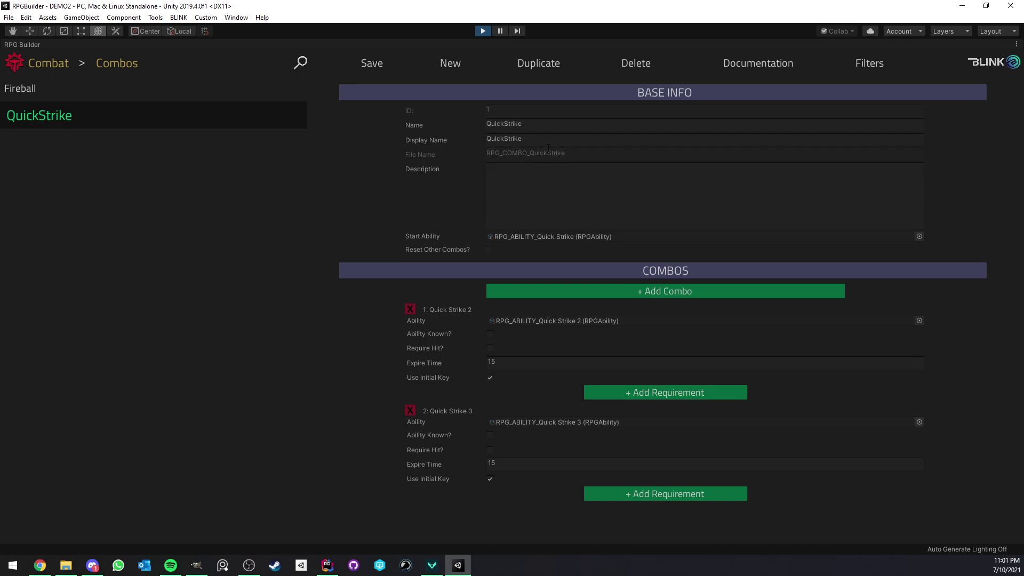
{"action": "left_click_drag", "start_coordinate": [537, 130], "coordinate": [256, 122]}
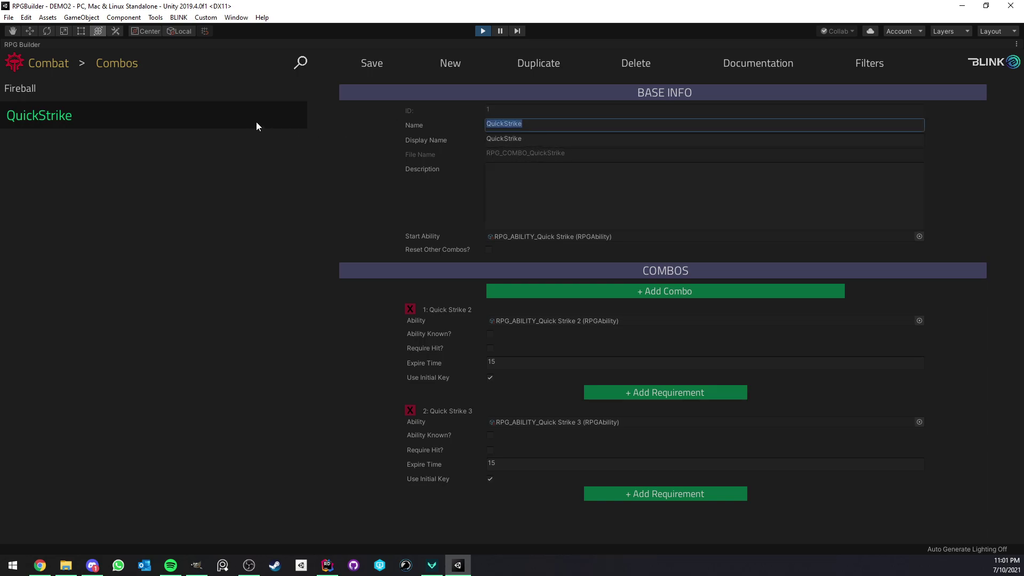
{"action": "left_click", "coordinate": [579, 139]}
{"action": "left_click", "coordinate": [530, 184]}
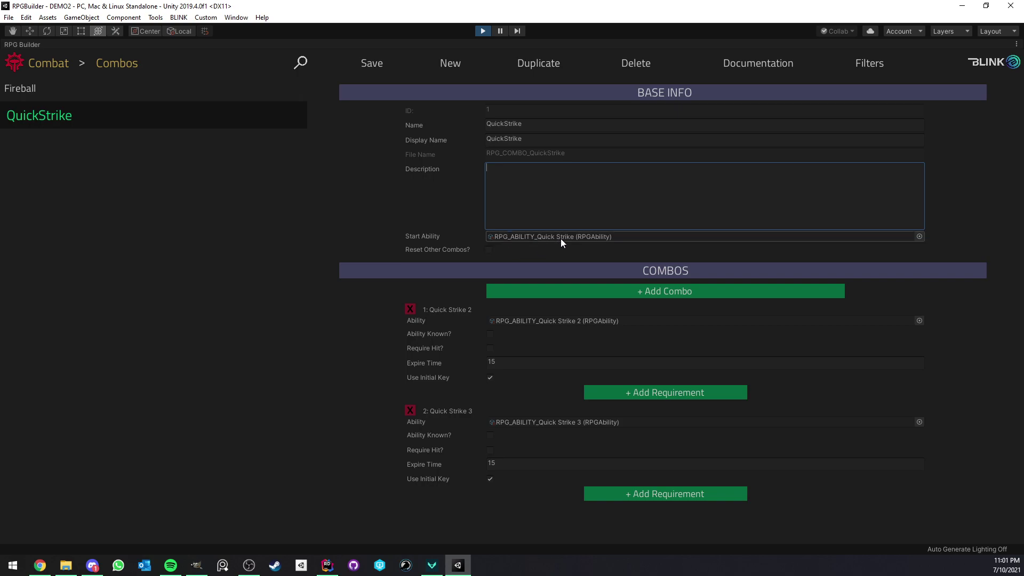
Browse the abilities available for QuickStrike's Start Ability and review the Reset Other Combos option.
{"action": "left_click", "coordinate": [919, 237]}
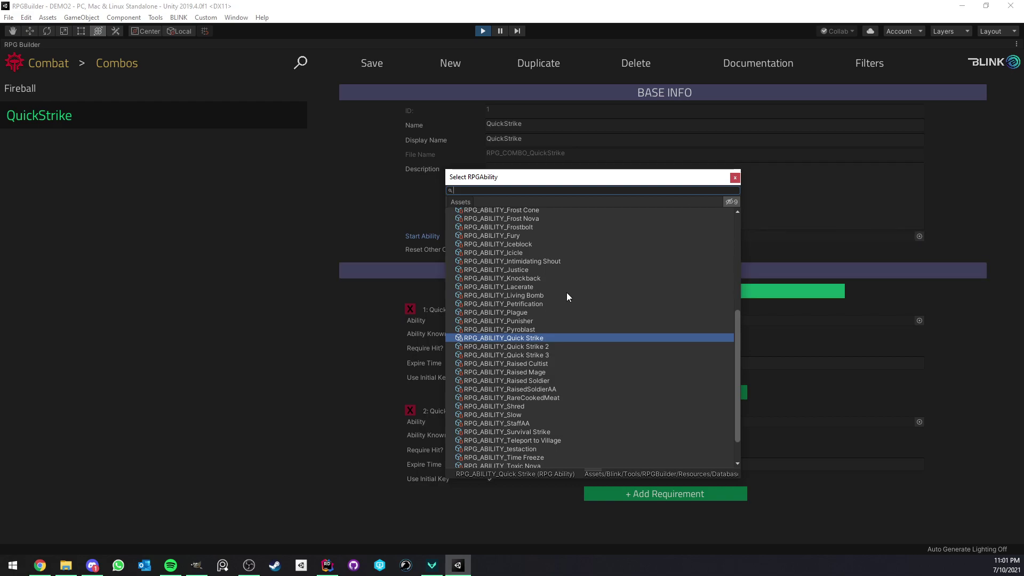
{"action": "scroll", "coordinate": [560, 395], "scroll_direction": "up", "scroll_amount": 7}
{"action": "left_click", "coordinate": [281, 310]}
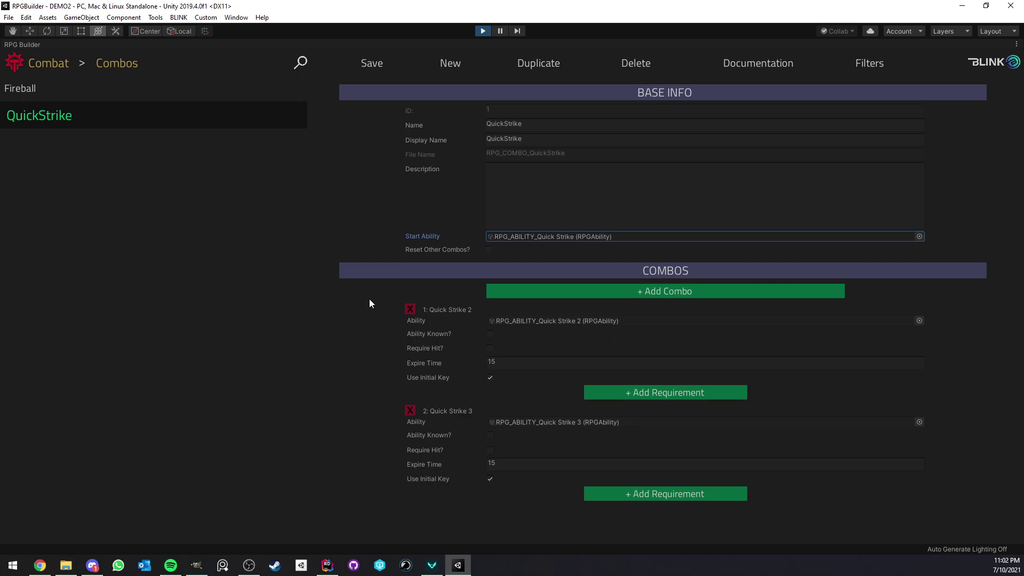
{"action": "left_click", "coordinate": [488, 250]}
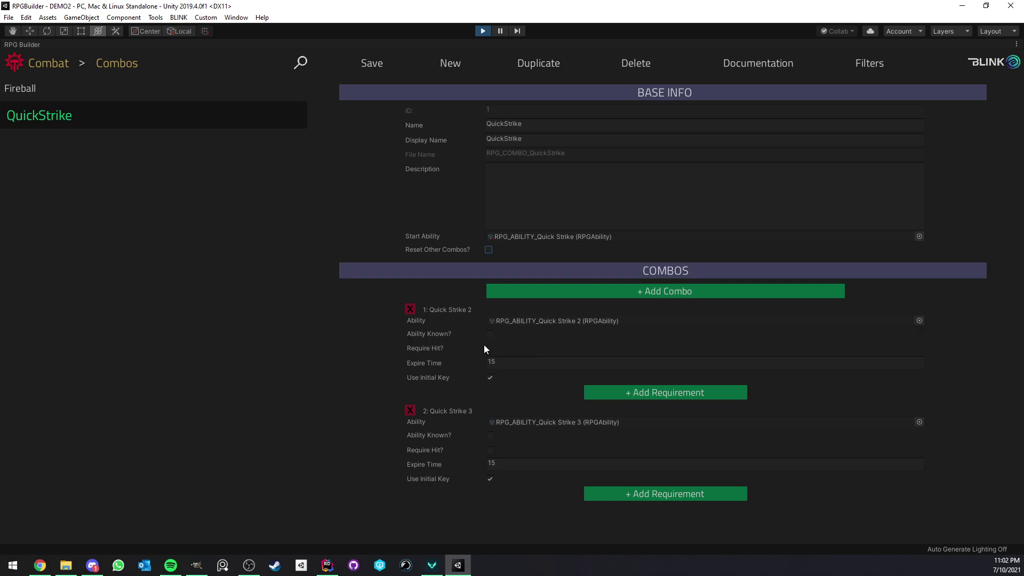
Start a new combo, add several empty combo entries to it, and go back to the QuickStrike combo without saving.
{"action": "left_click", "coordinate": [449, 75]}
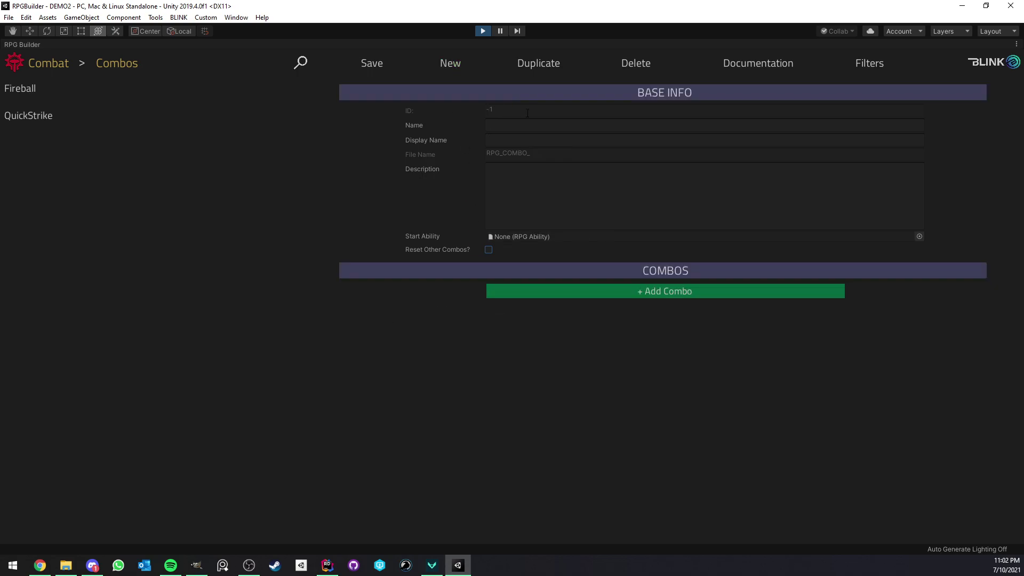
{"action": "left_click", "coordinate": [553, 293]}
{"action": "left_click", "coordinate": [553, 294]}
{"action": "left_click", "coordinate": [553, 293]}
{"action": "left_click", "coordinate": [553, 293]}
{"action": "left_click", "coordinate": [552, 294]}
{"action": "scroll", "coordinate": [553, 293], "scroll_direction": "down", "scroll_amount": 10}
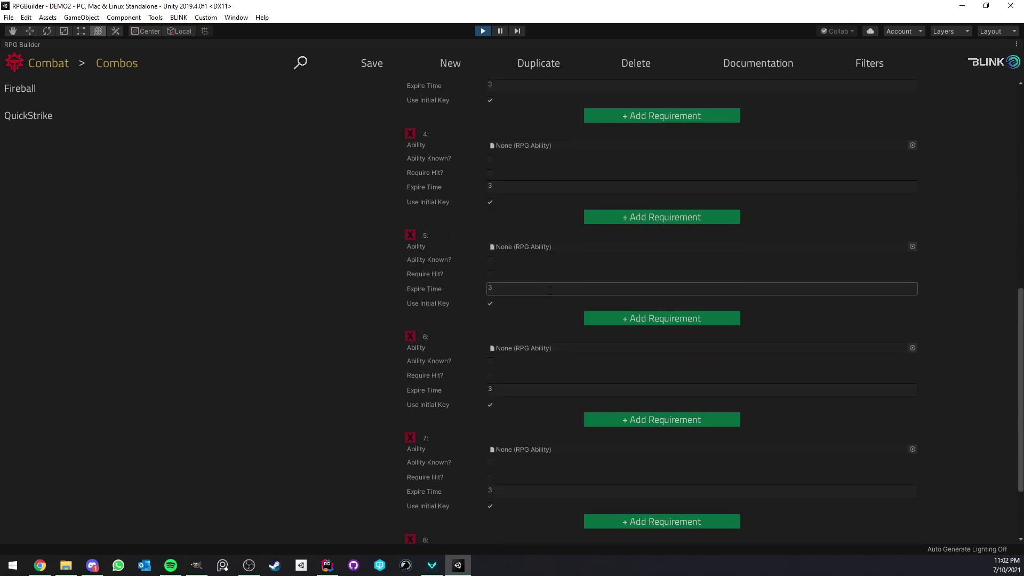
{"action": "left_click", "coordinate": [96, 120]}
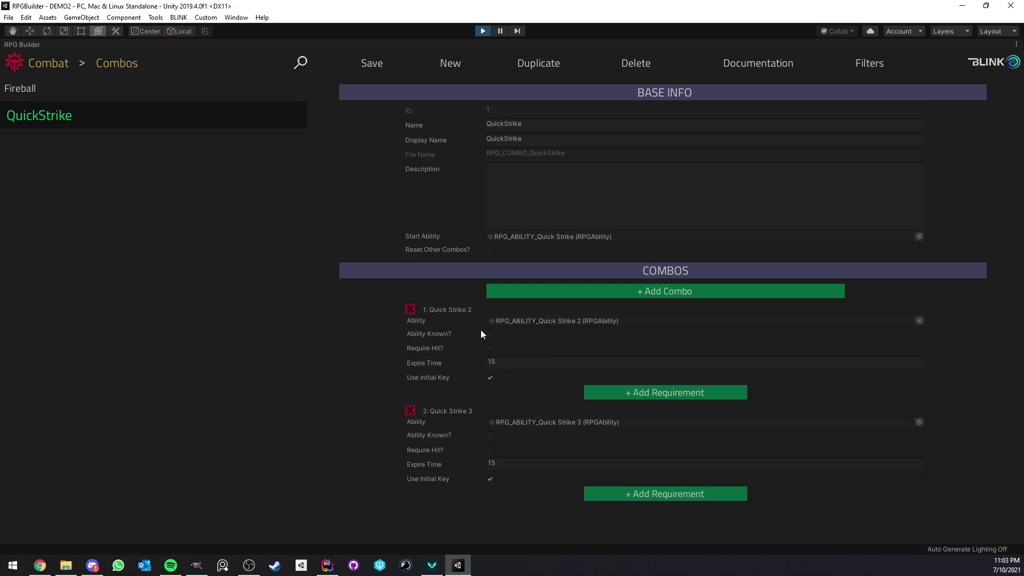
Choose Quick Strike 2 again as the first combo entry's ability and try its Ability Known option.
{"action": "left_click", "coordinate": [920, 321]}
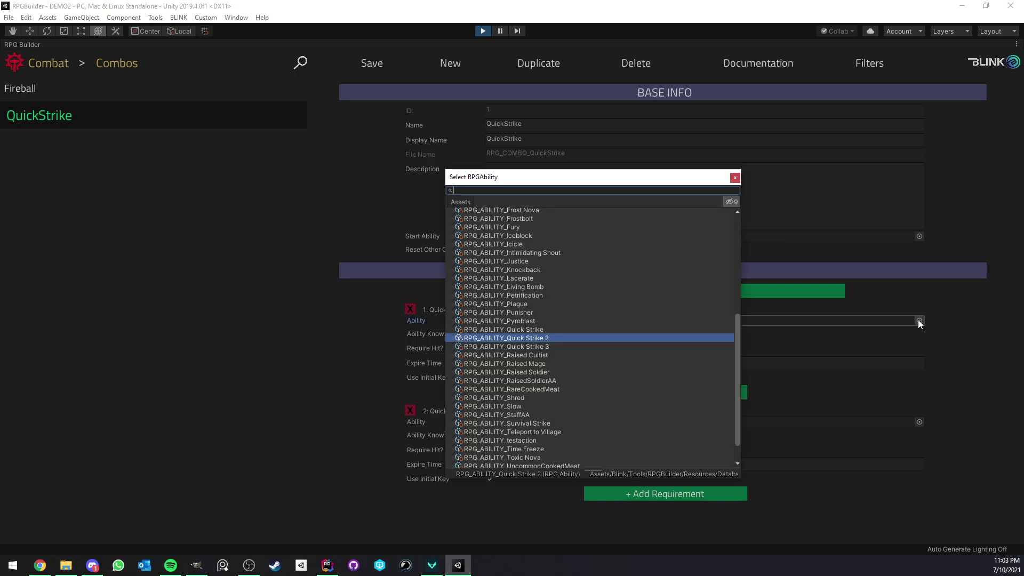
{"action": "double_click", "coordinate": [520, 337]}
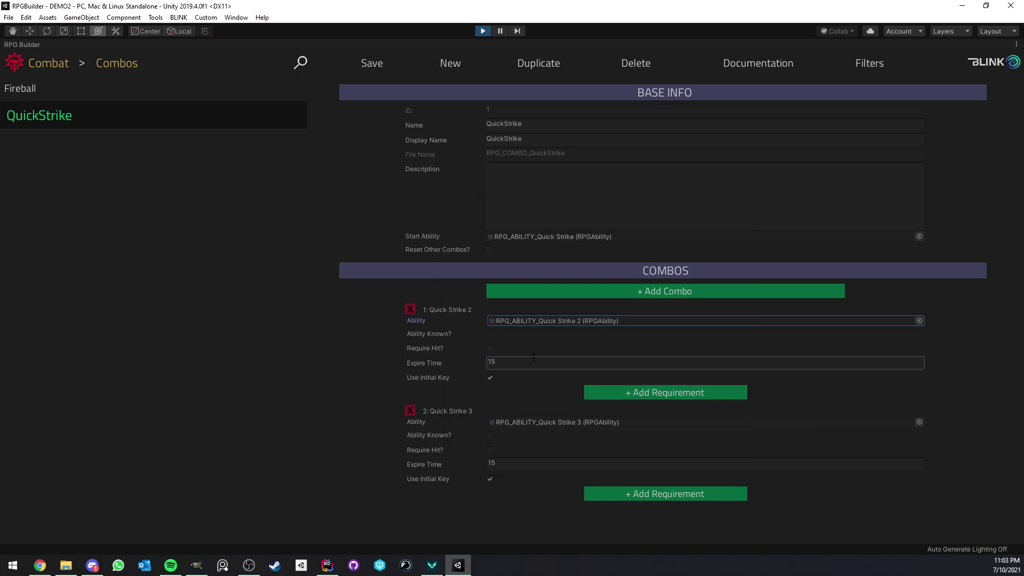
{"action": "left_click", "coordinate": [491, 334]}
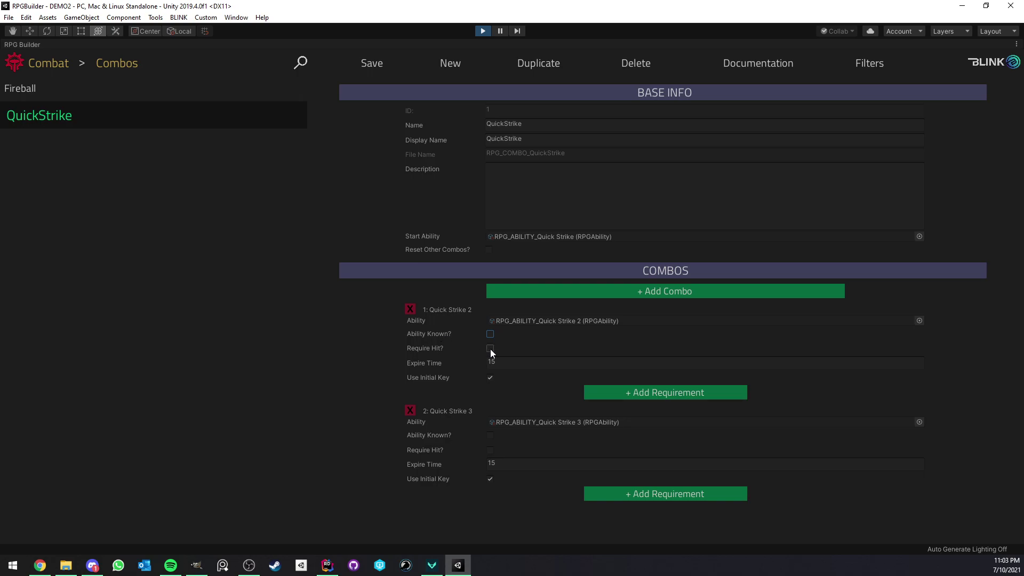
Switch to a maximized Game view and chain the three Quick Strike attacks away from the training dummies.
{"action": "right_click", "coordinate": [48, 46]}
{"action": "left_click", "coordinate": [58, 51]}
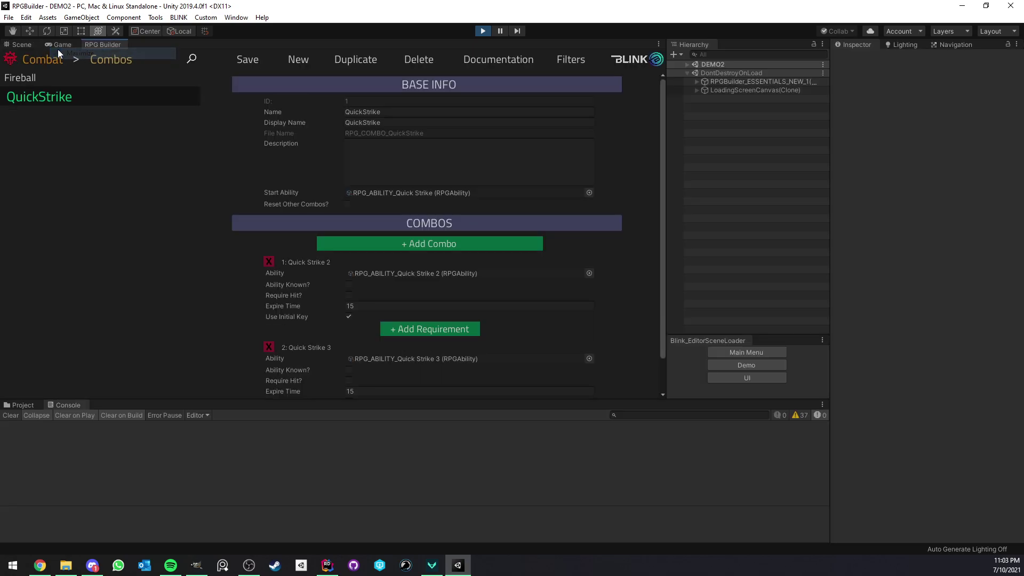
{"action": "left_click", "coordinate": [53, 45]}
{"action": "right_click", "coordinate": [53, 45]}
{"action": "left_click", "coordinate": [85, 79]}
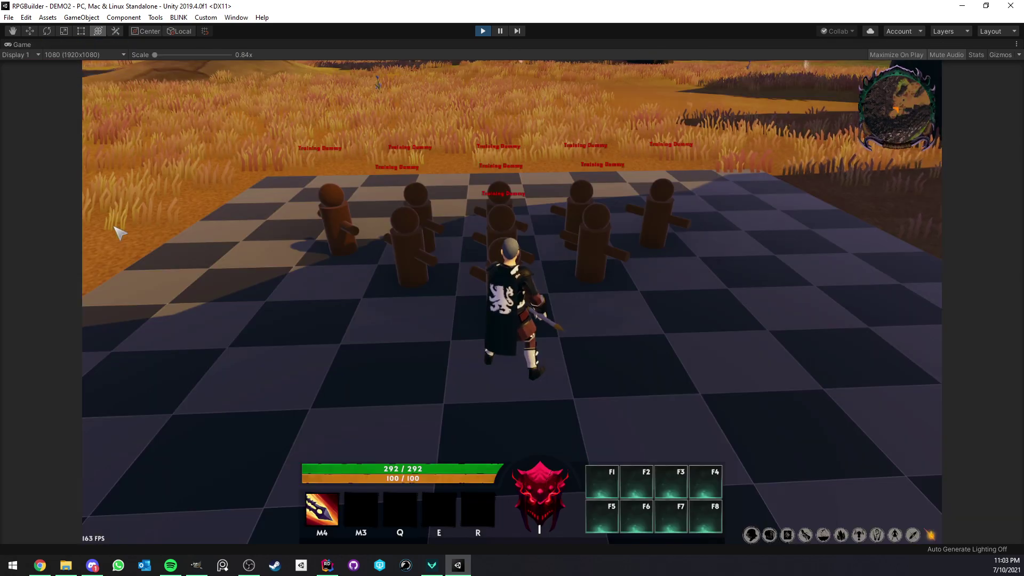
{"action": "key", "text": "w"}
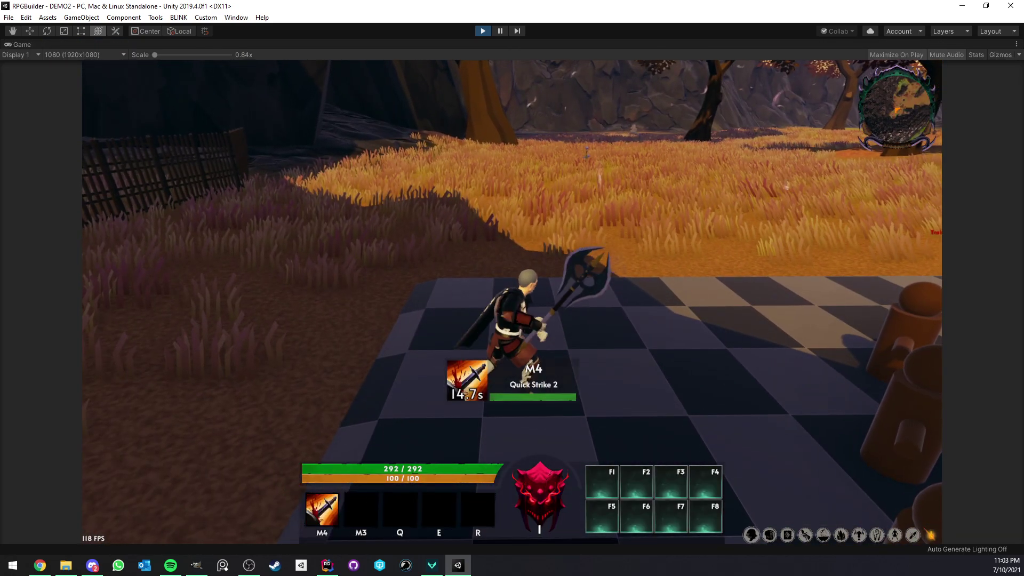
{"action": "key", "text": "M4"}
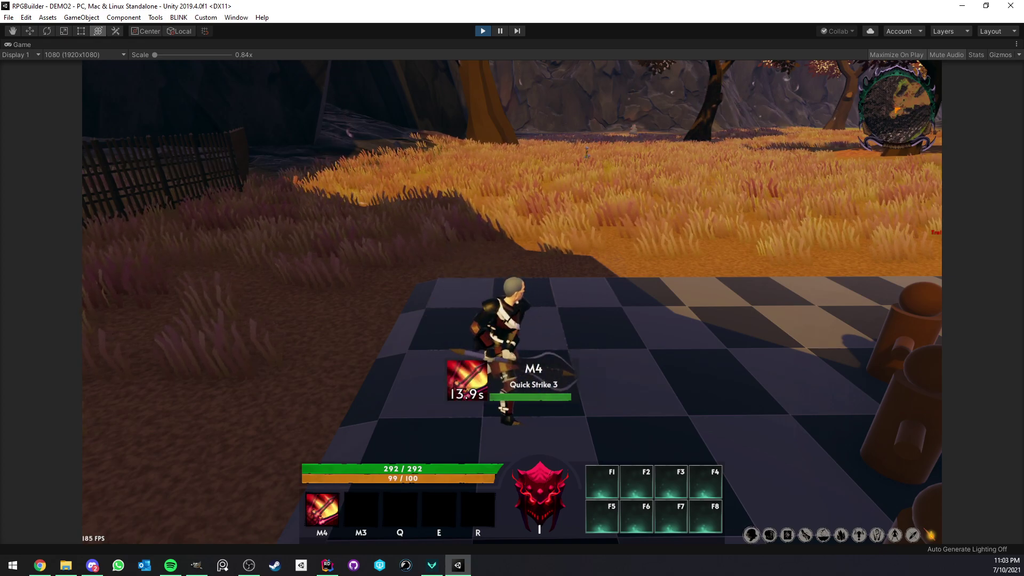
{"action": "key", "text": "M4"}
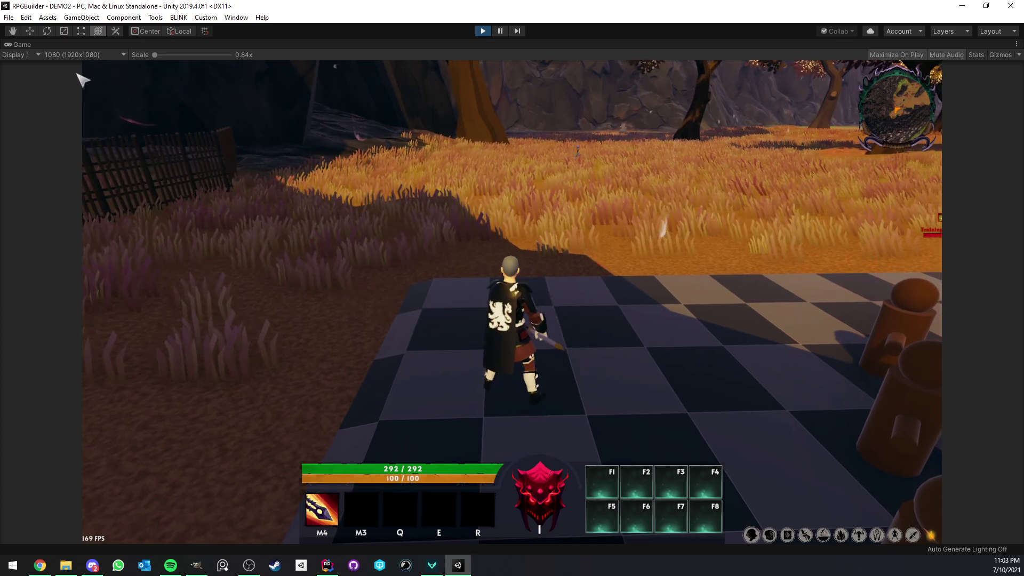
Return to a maximized RPG Builder window, reopen the QuickStrike combo and enable Require Hit for Quick Strike 2.
{"action": "right_click", "coordinate": [31, 44]}
{"action": "left_click", "coordinate": [67, 71]}
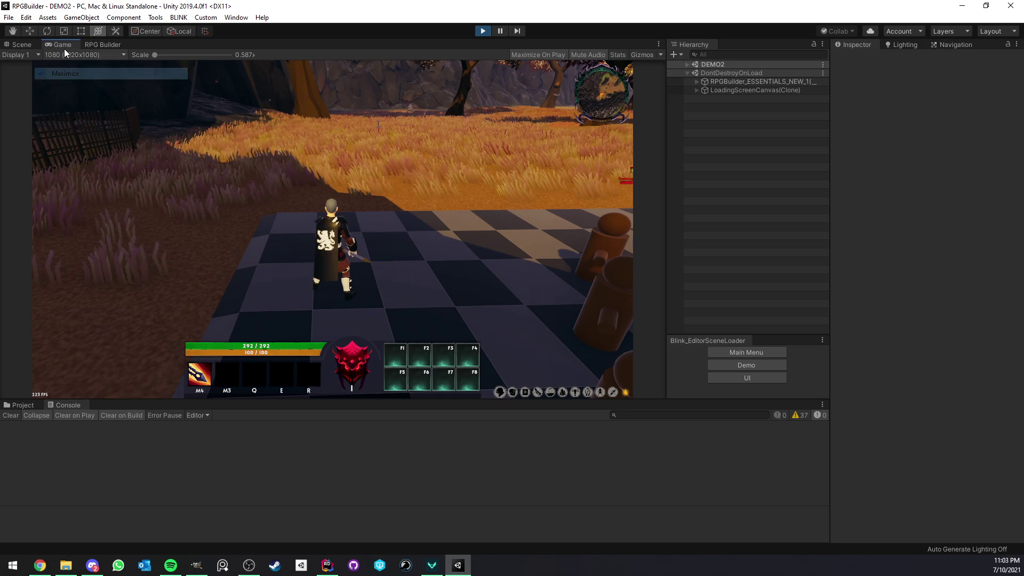
{"action": "right_click", "coordinate": [91, 46]}
{"action": "left_click", "coordinate": [118, 52]}
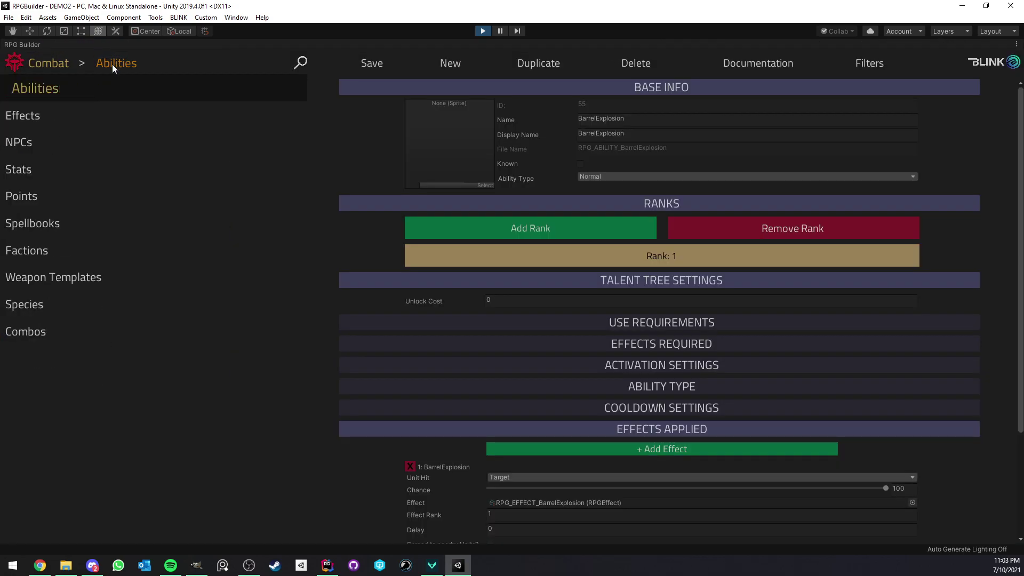
{"action": "left_click", "coordinate": [88, 331]}
{"action": "left_click", "coordinate": [70, 115]}
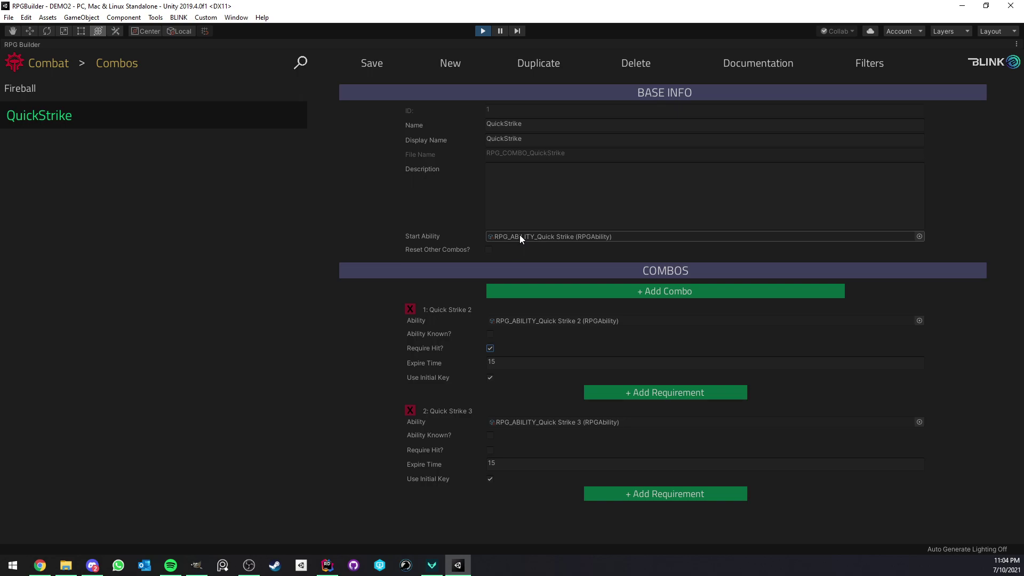
Disable Require Hit for Quick Strike 2, set both combo entries' Expire Time to 2 and save the combo.
{"action": "left_click", "coordinate": [491, 450]}
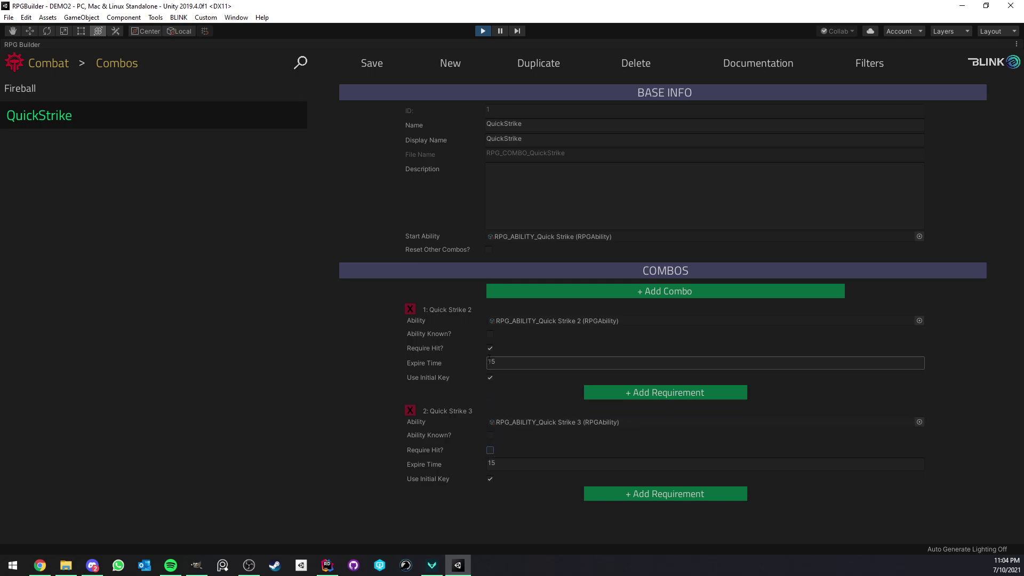
{"action": "left_click", "coordinate": [490, 347]}
{"action": "left_click", "coordinate": [372, 65]}
Test the shortened combo in a maximized Game view by using Quick Strike and letting the Quick Strike 2 window expire.
{"action": "right_click", "coordinate": [64, 43]}
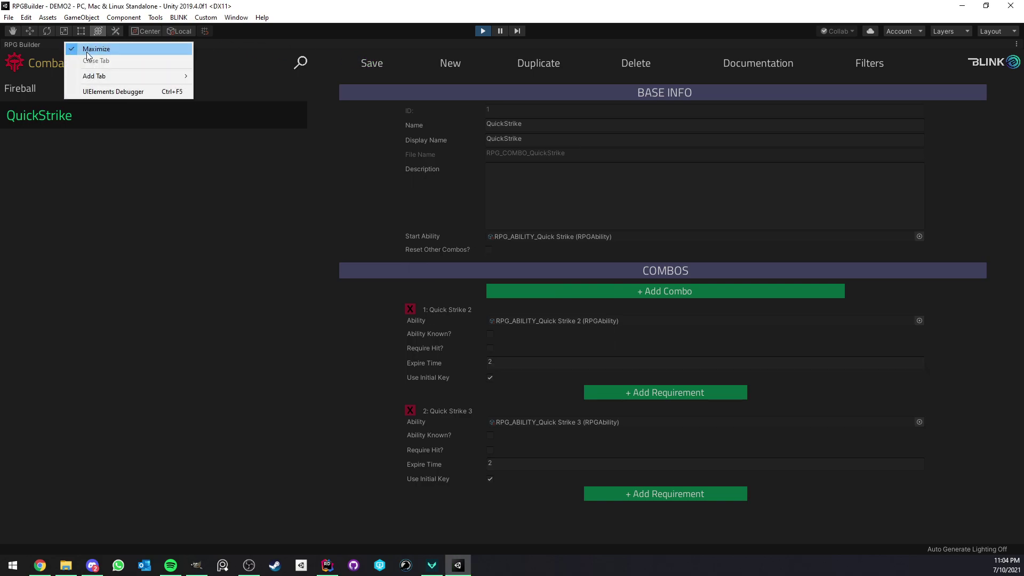
{"action": "left_click", "coordinate": [85, 47]}
{"action": "right_click", "coordinate": [62, 47]}
{"action": "left_click", "coordinate": [97, 82]}
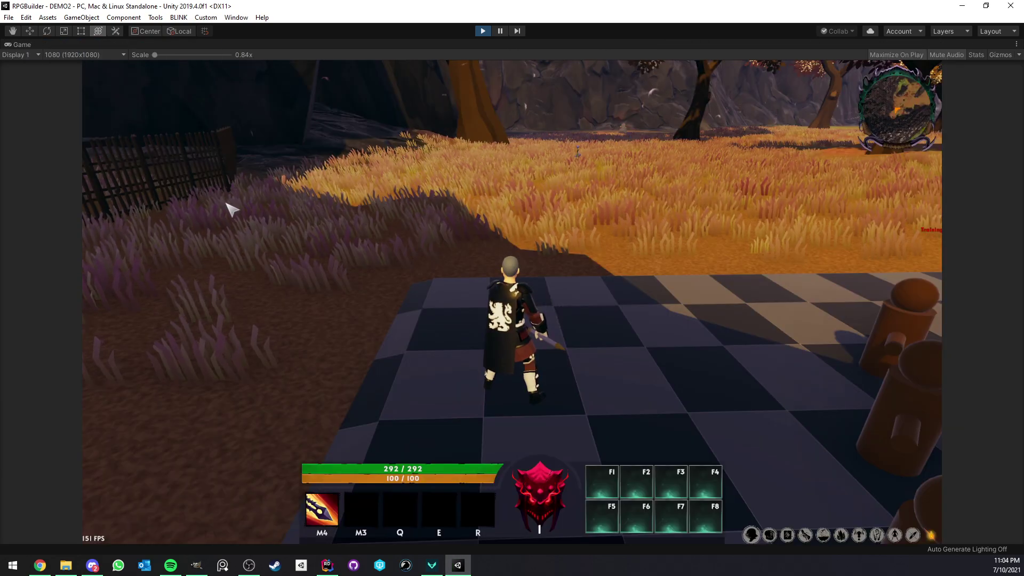
{"action": "left_click", "coordinate": [228, 207]}
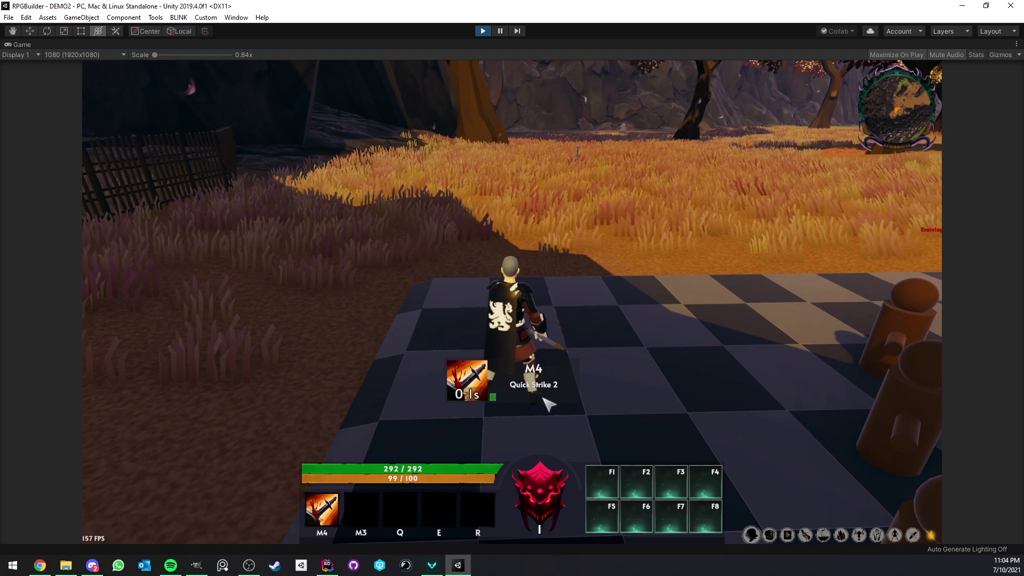
{"action": "left_click", "coordinate": [533, 399]}
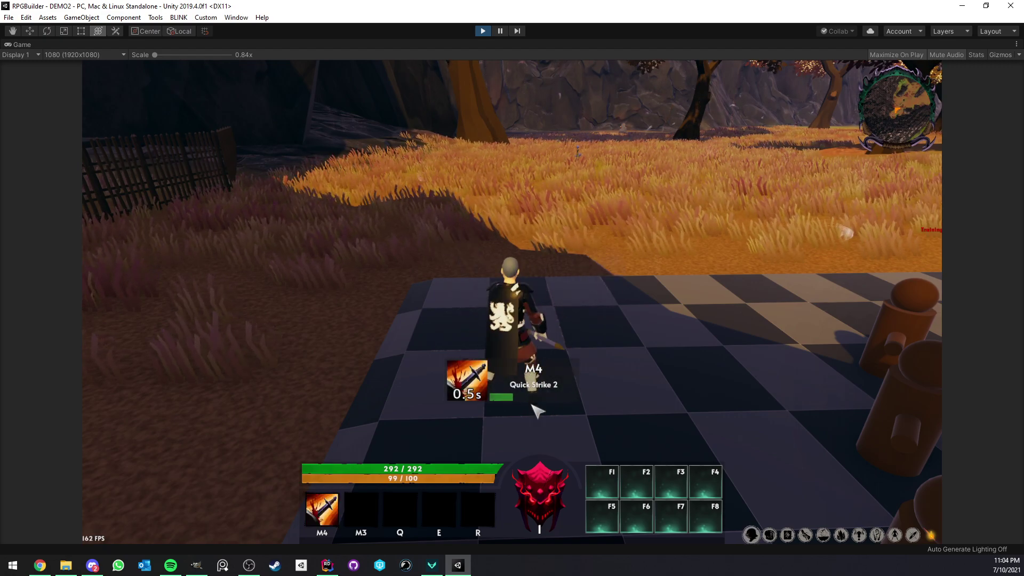
{"action": "left_click", "coordinate": [528, 391]}
{"action": "left_click", "coordinate": [542, 390]}
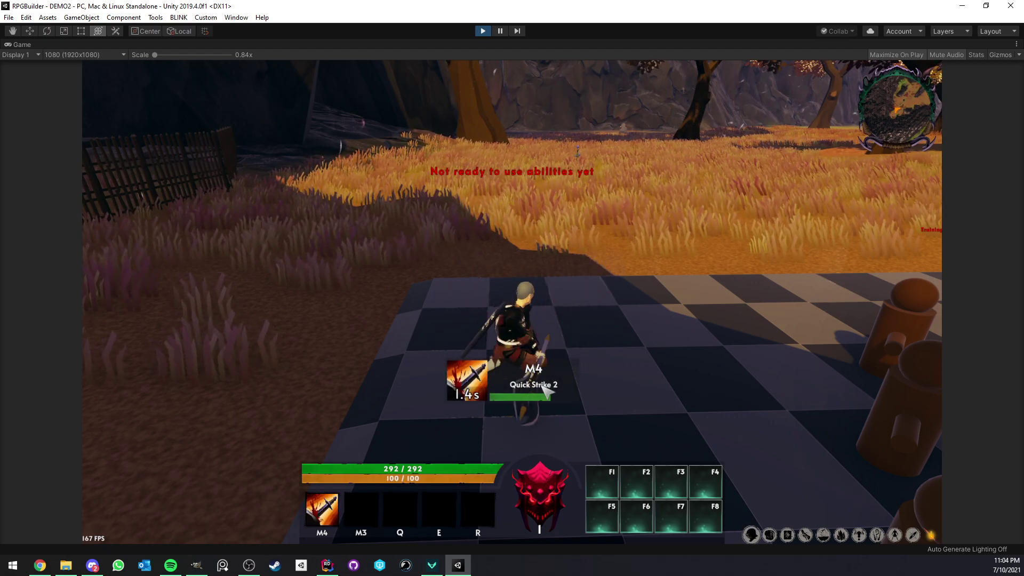
Restore the Game view, maximize RPG Builder and open QuickStrike from the Combos category.
{"action": "right_click", "coordinate": [40, 47]}
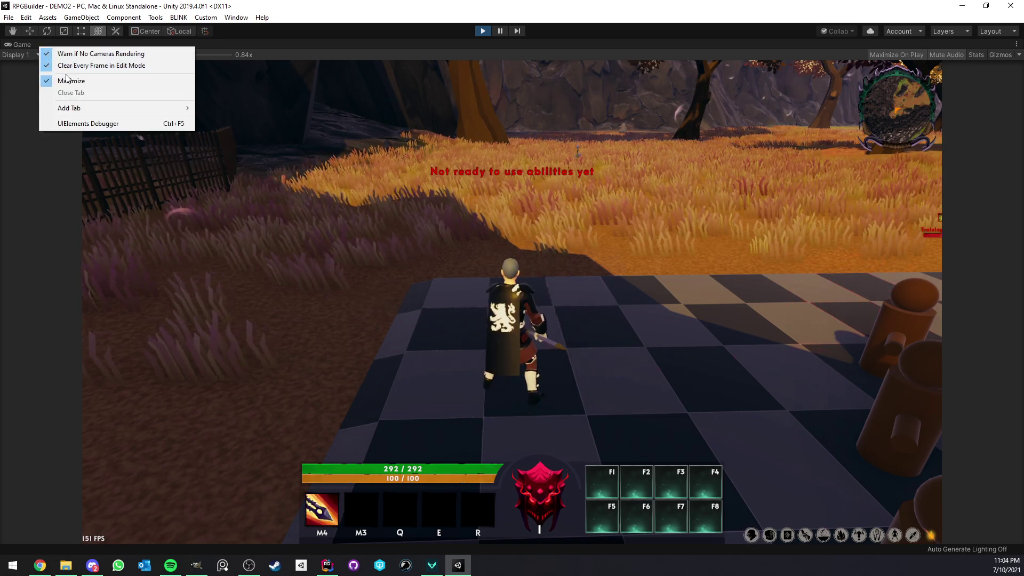
{"action": "left_click", "coordinate": [50, 51]}
{"action": "left_click", "coordinate": [90, 46]}
{"action": "right_click", "coordinate": [91, 45]}
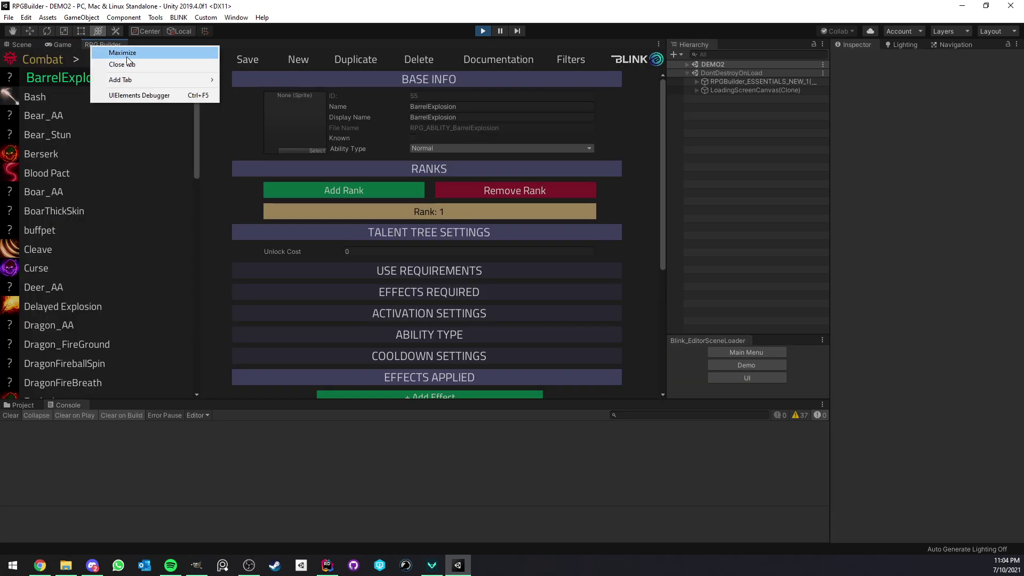
{"action": "left_click", "coordinate": [112, 52]}
{"action": "left_click", "coordinate": [107, 63]}
{"action": "left_click", "coordinate": [68, 328]}
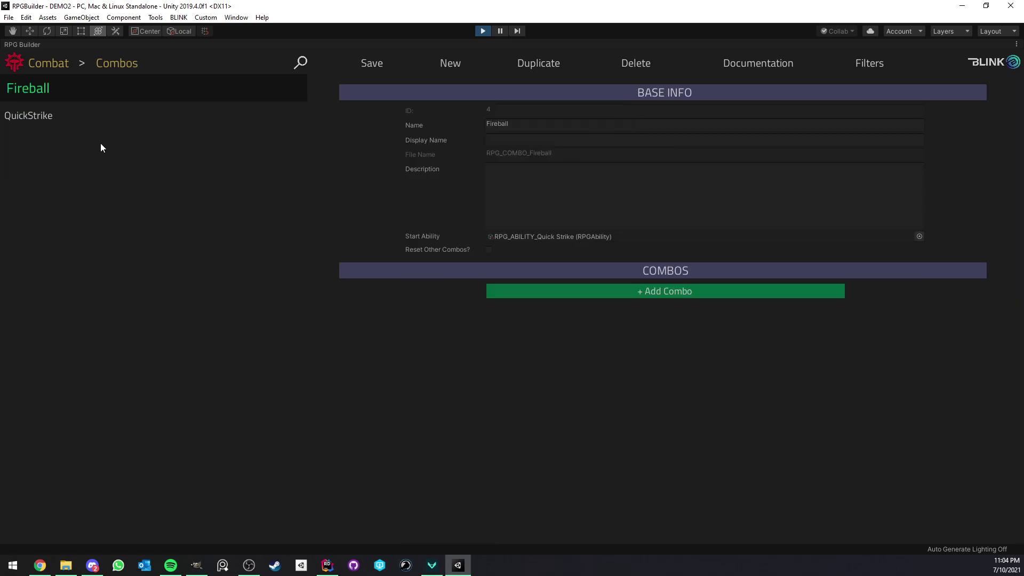
{"action": "left_click", "coordinate": [101, 114]}
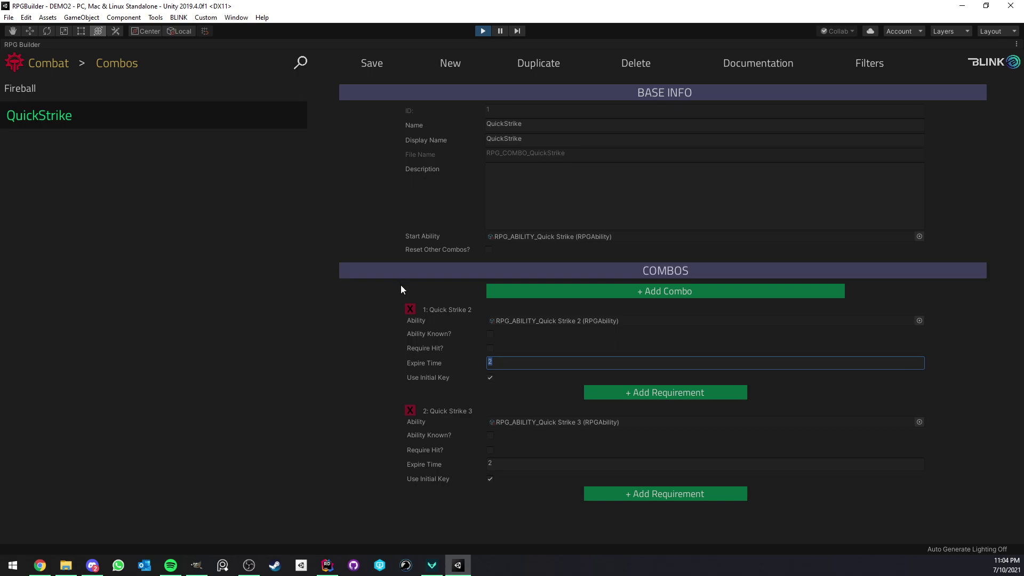
Restore the normal editor layout, show the Game view and chain Quick Strike attacks from the action slot.
{"action": "right_click", "coordinate": [64, 46]}
{"action": "left_click", "coordinate": [65, 47]}
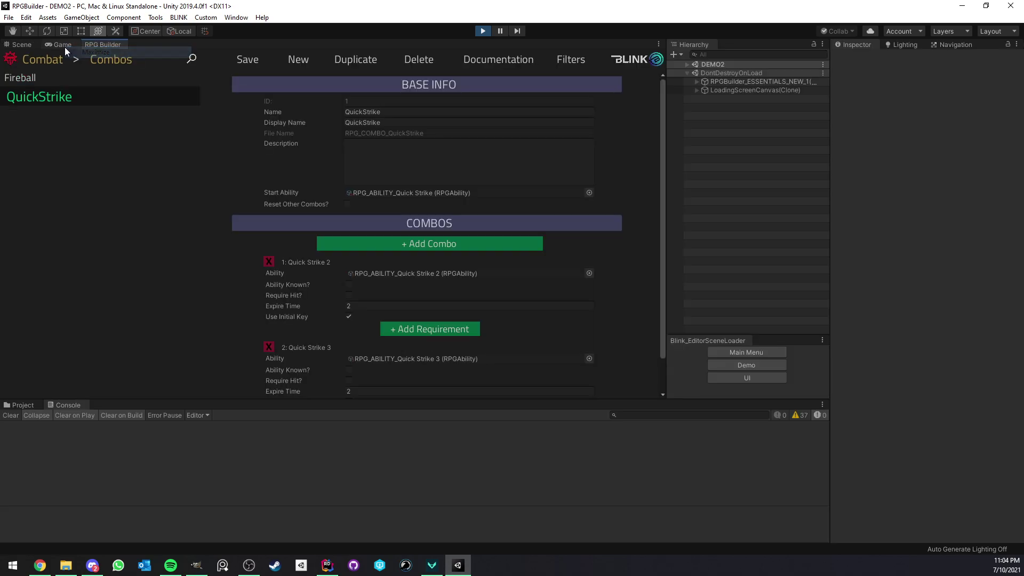
{"action": "left_click", "coordinate": [62, 45]}
{"action": "left_click", "coordinate": [193, 283]}
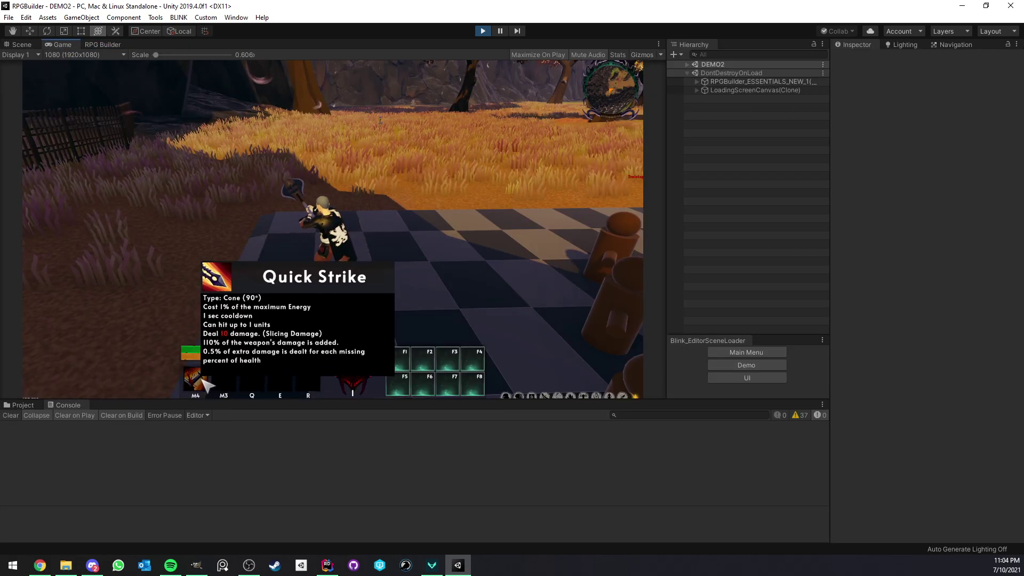
{"action": "left_click", "coordinate": [379, 275]}
{"action": "left_click", "coordinate": [389, 271]}
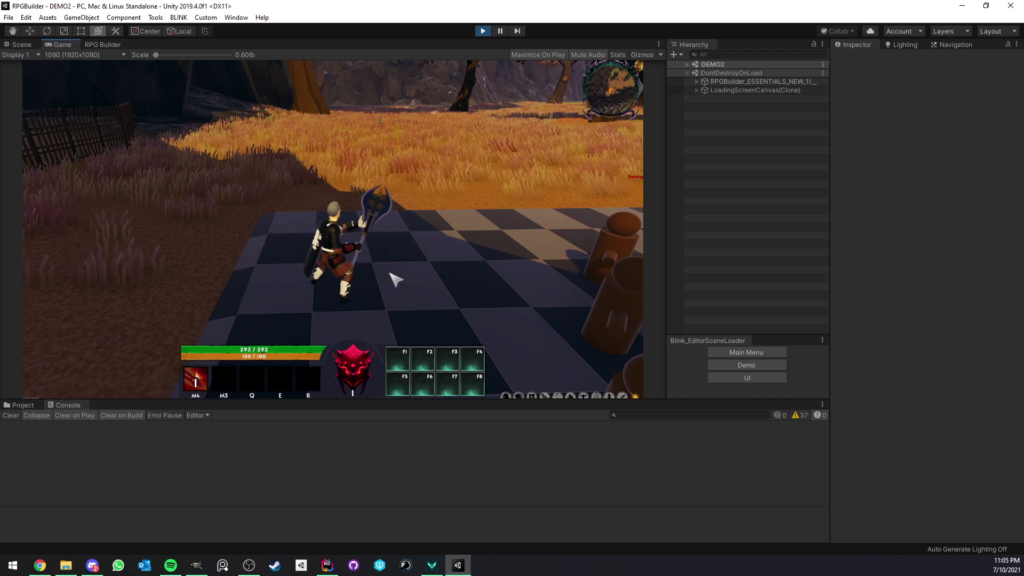
In a maximized RPG Builder, disable Use Initial Key for Quick Strike 2, set its Override Key to F1 and save the combo.
{"action": "left_click", "coordinate": [97, 44]}
{"action": "right_click", "coordinate": [97, 44]}
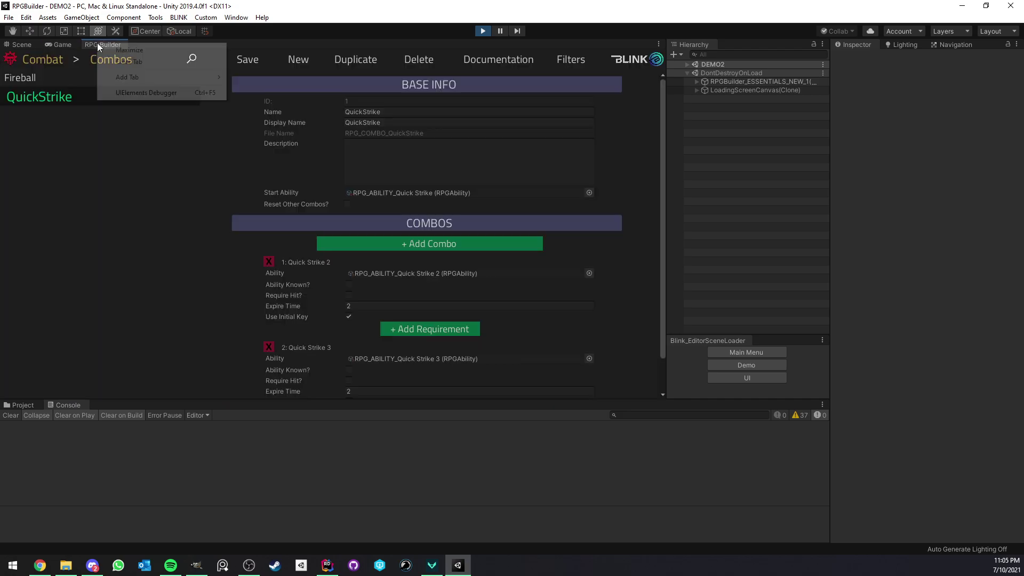
{"action": "left_click", "coordinate": [134, 52]}
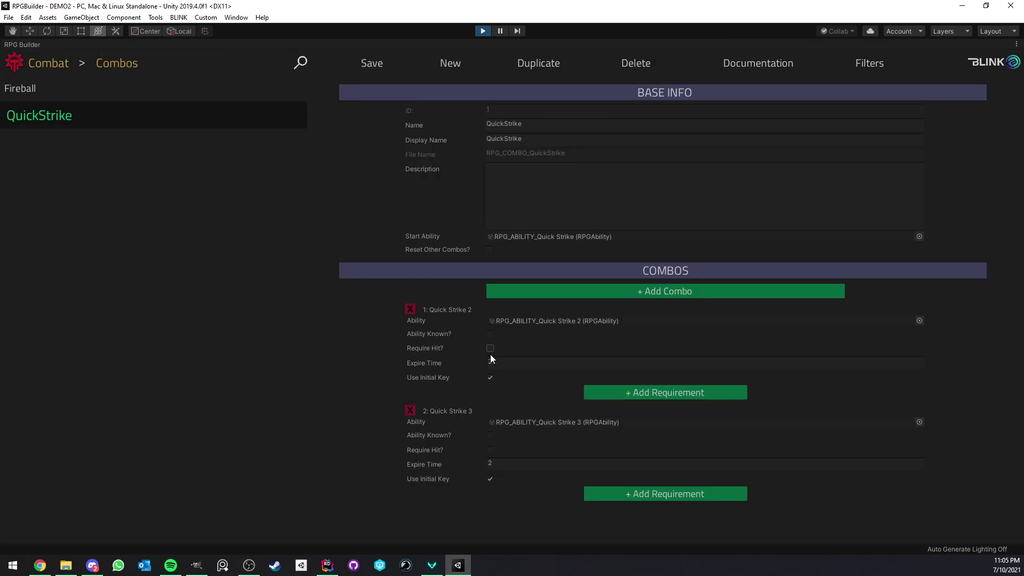
{"action": "left_click", "coordinate": [491, 378]}
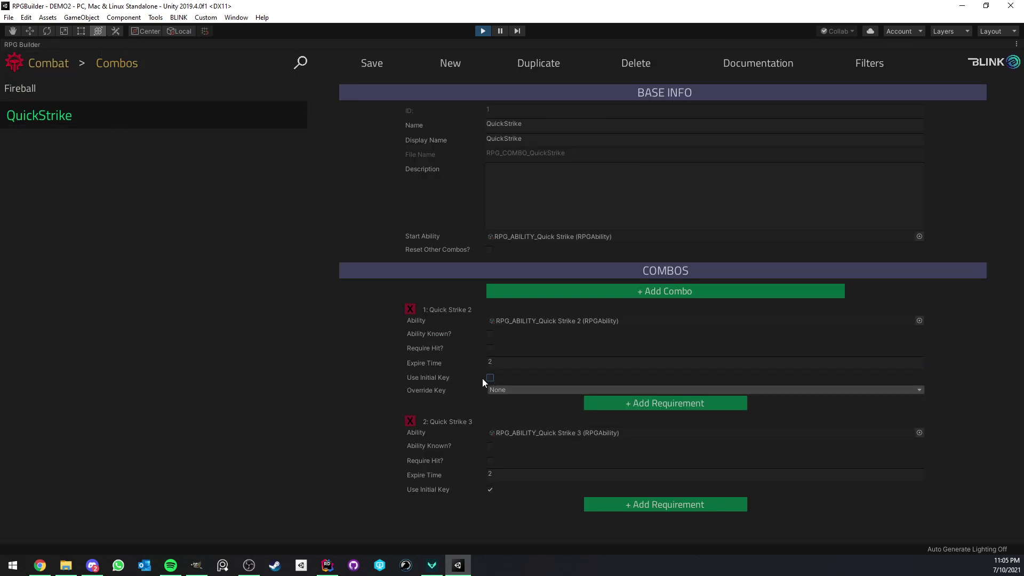
{"action": "left_click", "coordinate": [521, 390]}
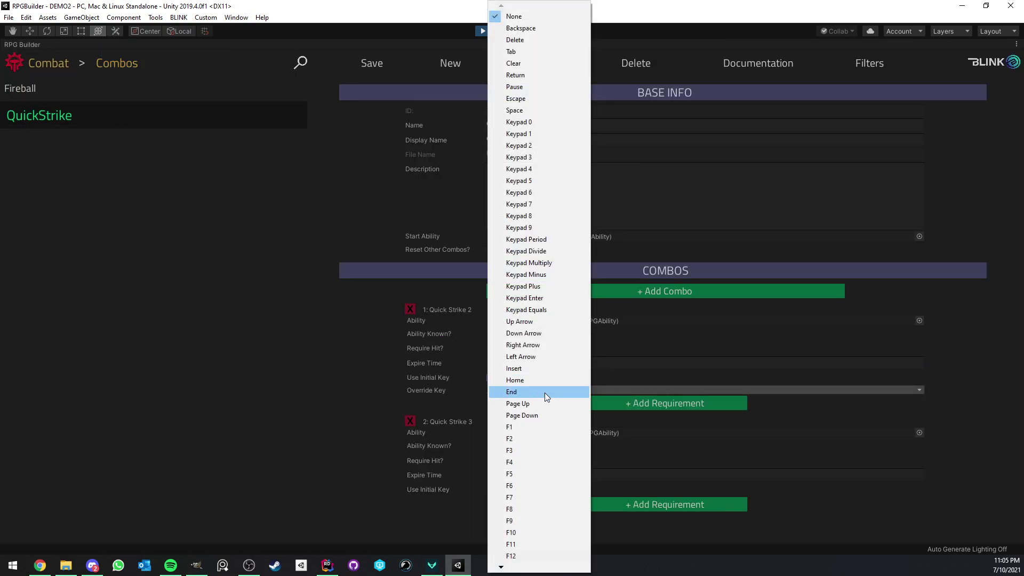
{"action": "left_click", "coordinate": [530, 424]}
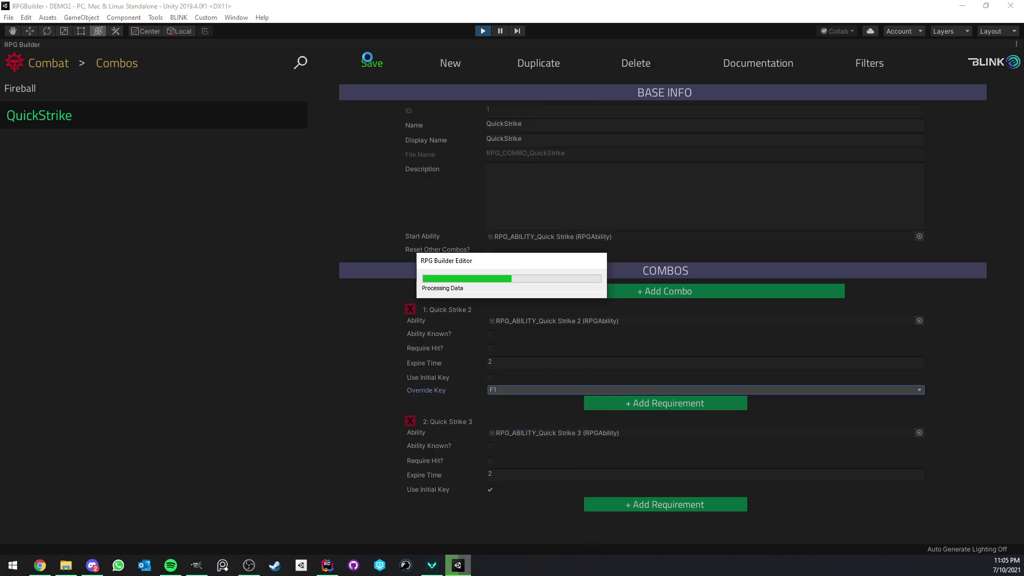
Test the F1 override key in a maximized Game view by using Quick Strike and triggering Quick Strike 2 with it.
{"action": "right_click", "coordinate": [46, 40]}
{"action": "left_click", "coordinate": [75, 47]}
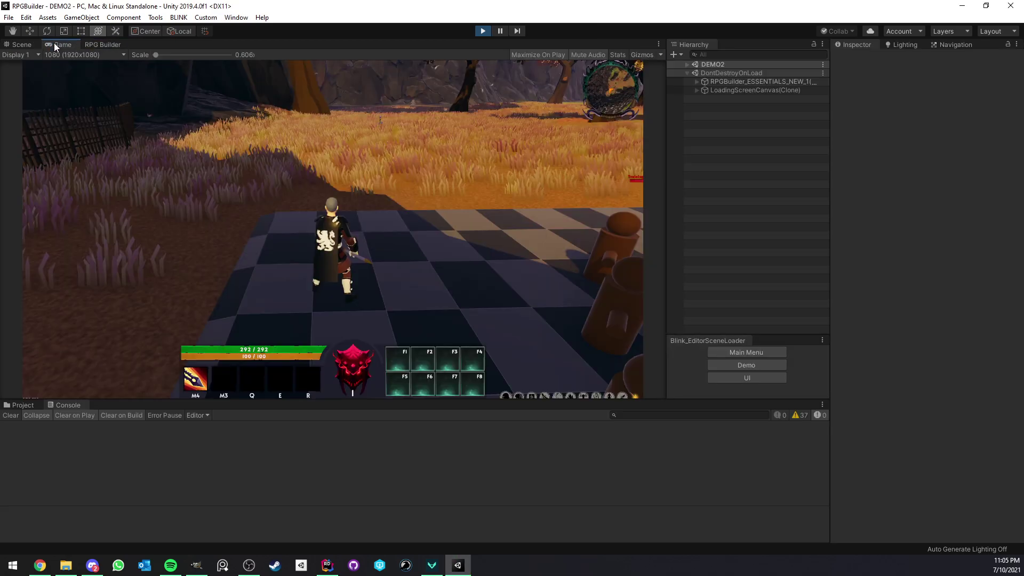
{"action": "right_click", "coordinate": [54, 43]}
{"action": "left_click", "coordinate": [85, 77]}
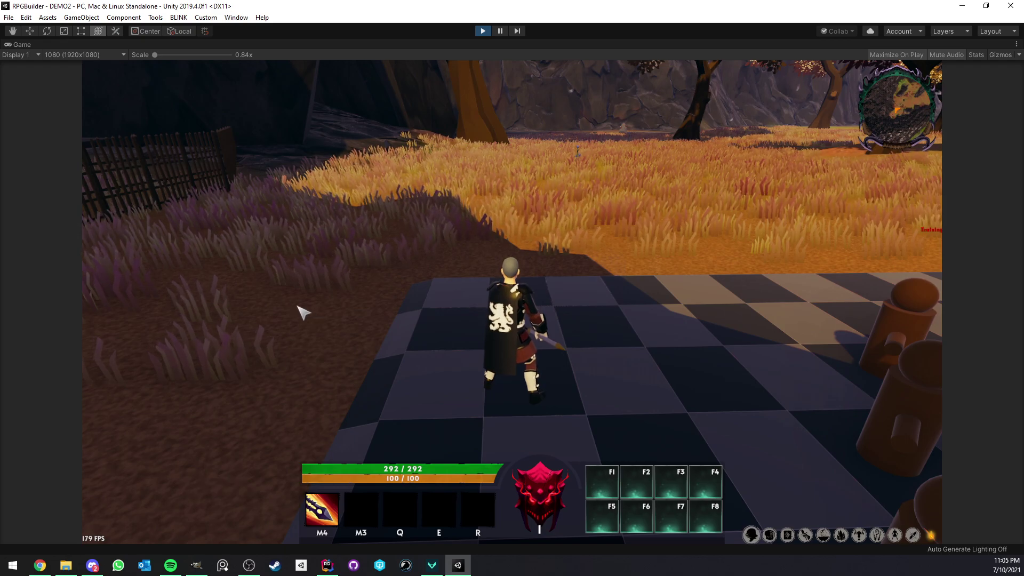
{"action": "key", "text": "F1"}
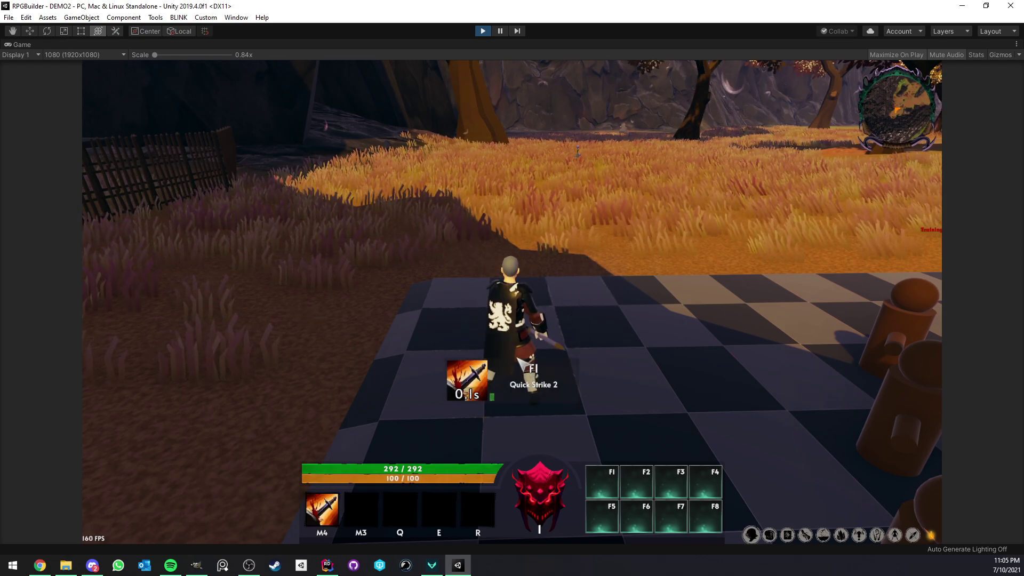
{"action": "right_click_drag", "start_coordinate": [532, 373], "coordinate": [544, 378]}
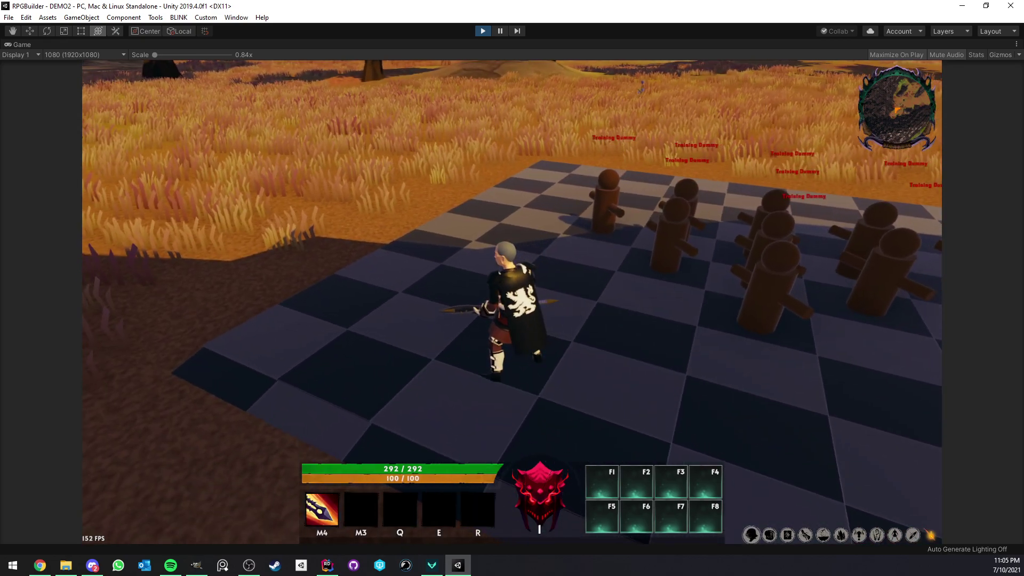
{"action": "key", "text": "F1"}
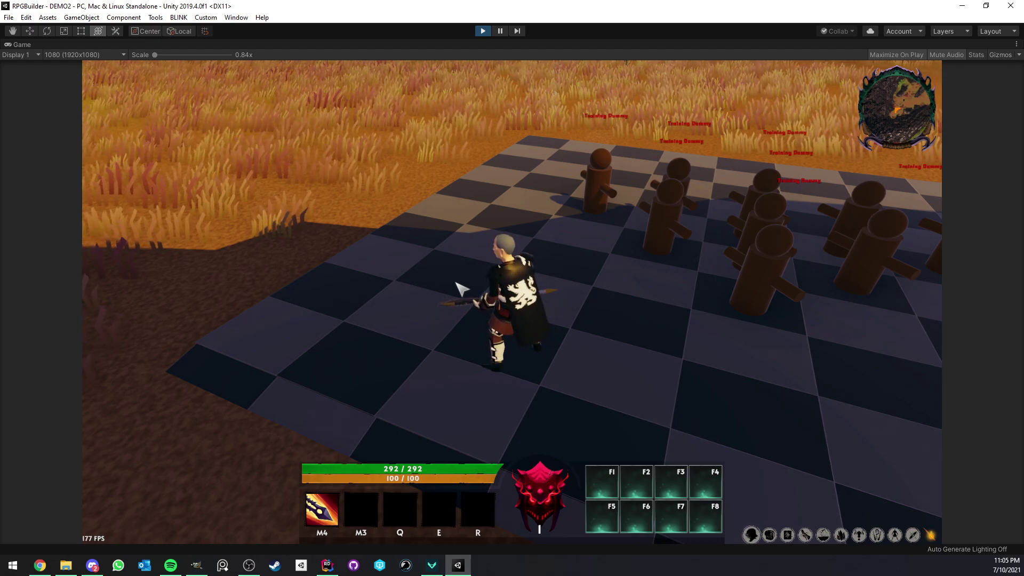
Restore the Game view, maximize RPG Builder and reopen QuickStrike from the Combos category.
{"action": "right_click", "coordinate": [27, 45]}
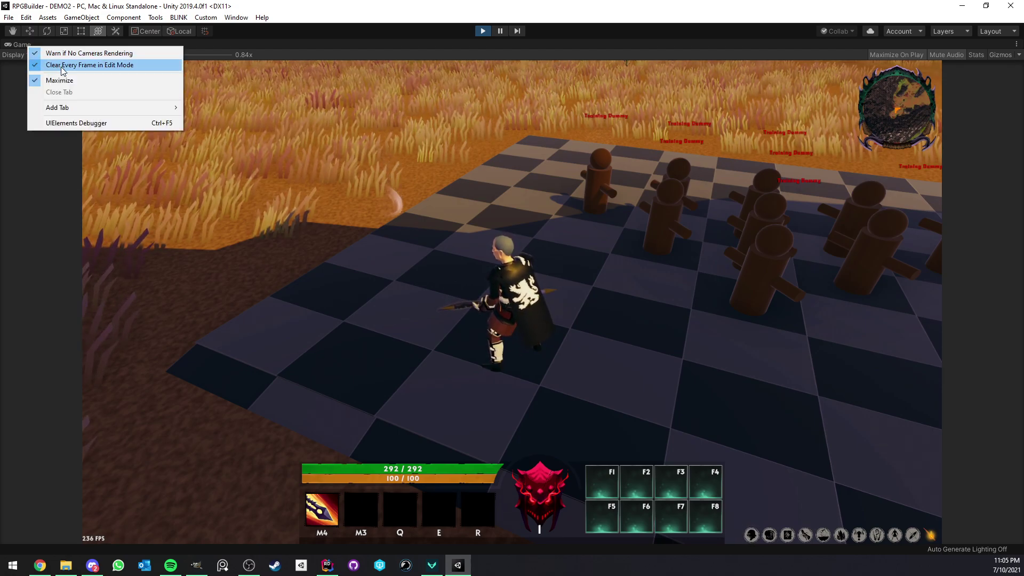
{"action": "left_click", "coordinate": [49, 80]}
{"action": "left_click", "coordinate": [102, 44]}
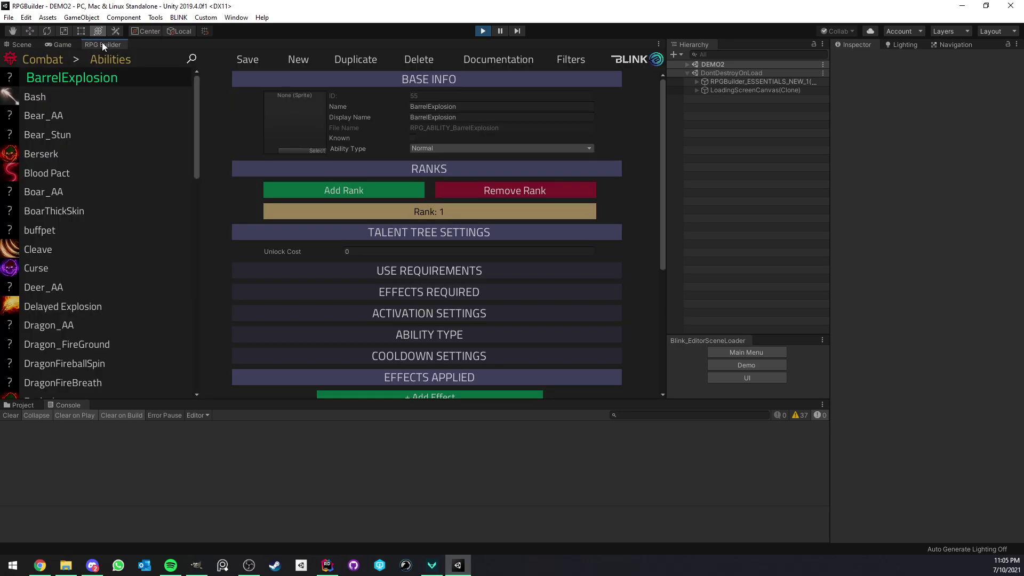
{"action": "right_click", "coordinate": [101, 42]}
{"action": "left_click", "coordinate": [132, 50]}
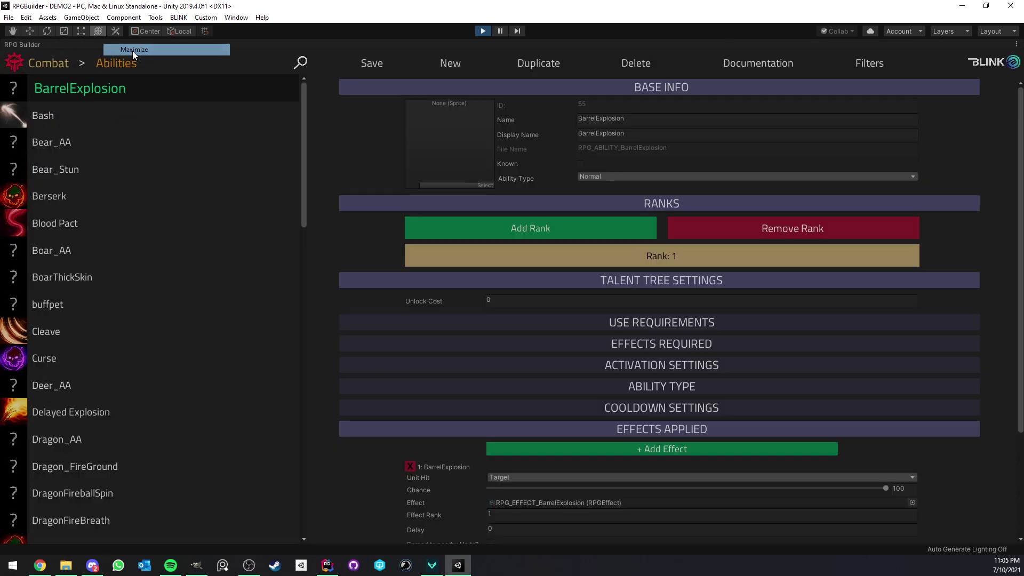
{"action": "left_click", "coordinate": [120, 67]}
{"action": "left_click", "coordinate": [87, 329]}
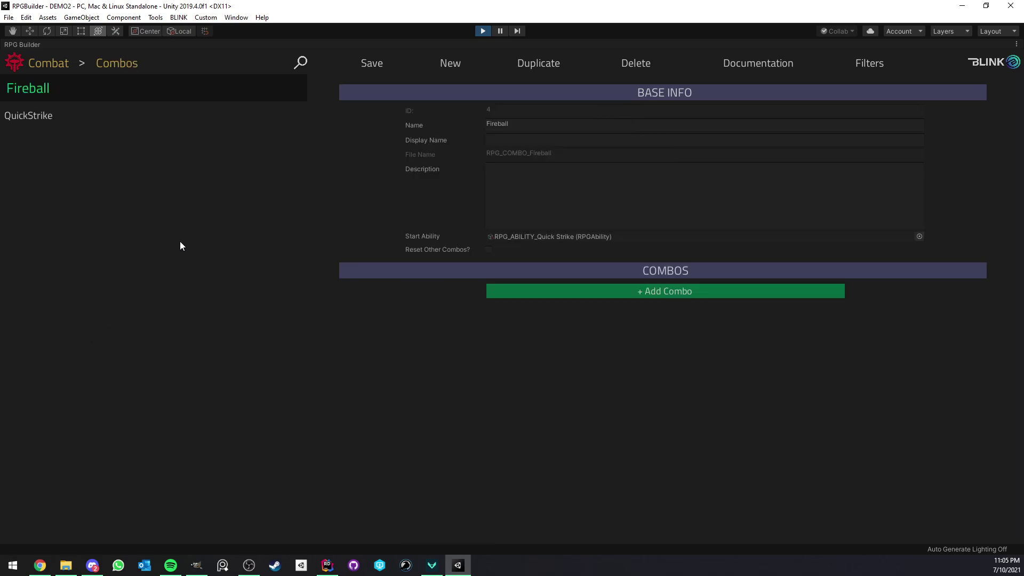
{"action": "left_click", "coordinate": [122, 115]}
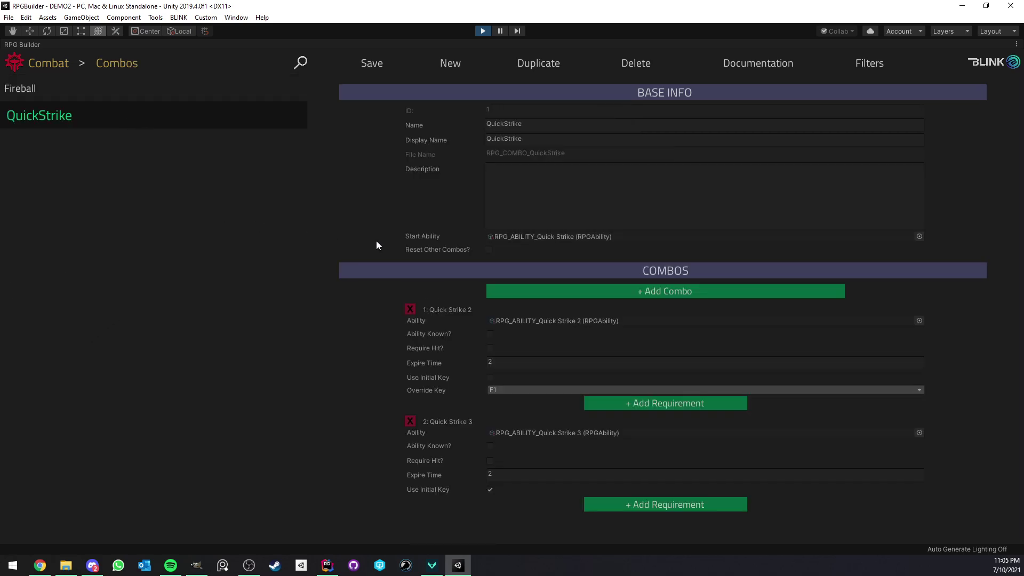
Compare the Start Ability and combo entries of the Fireball and QuickStrike combos, ending on QuickStrike.
{"action": "left_click", "coordinate": [112, 90]}
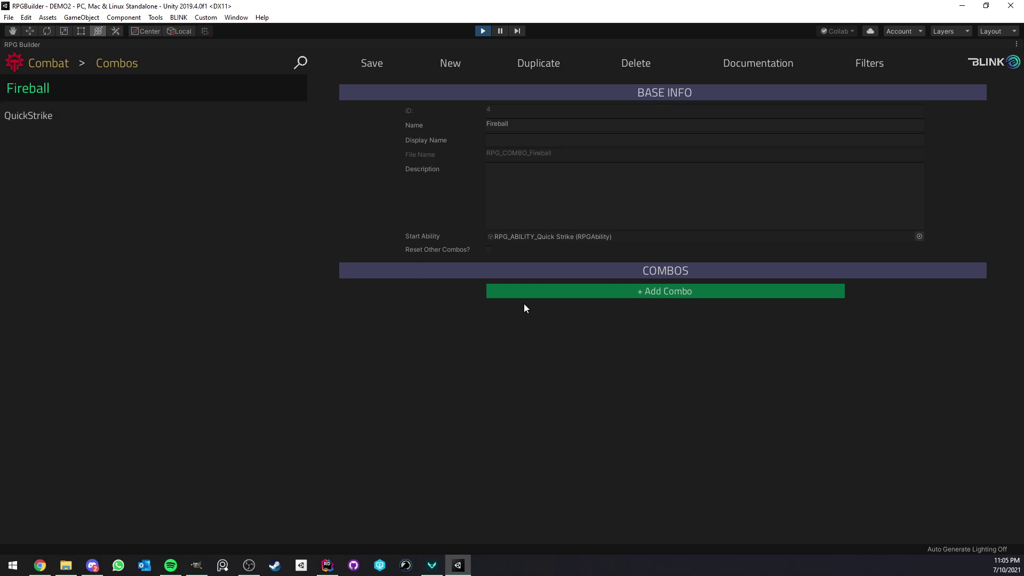
{"action": "left_click", "coordinate": [186, 116]}
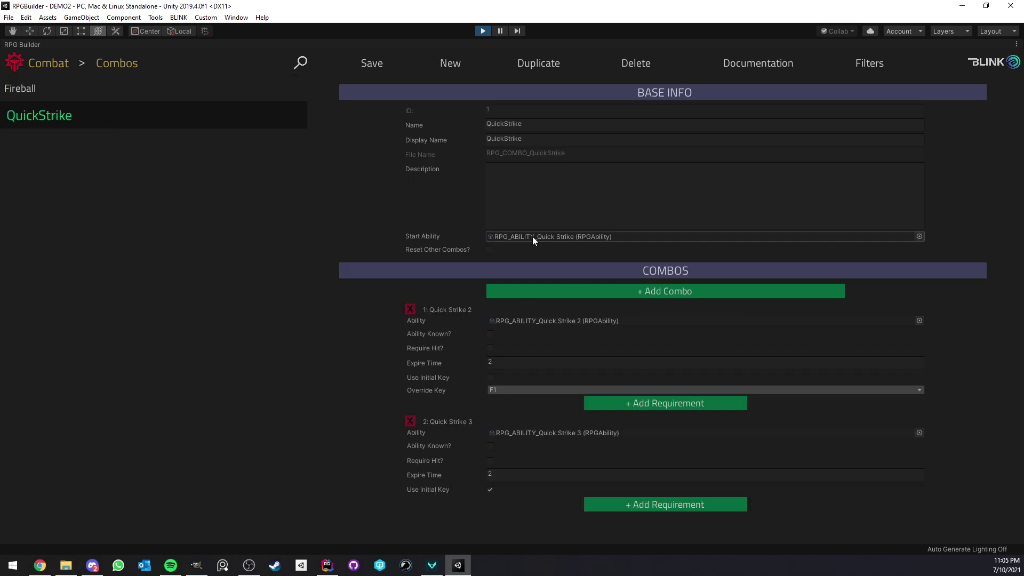
{"action": "left_click", "coordinate": [104, 86]}
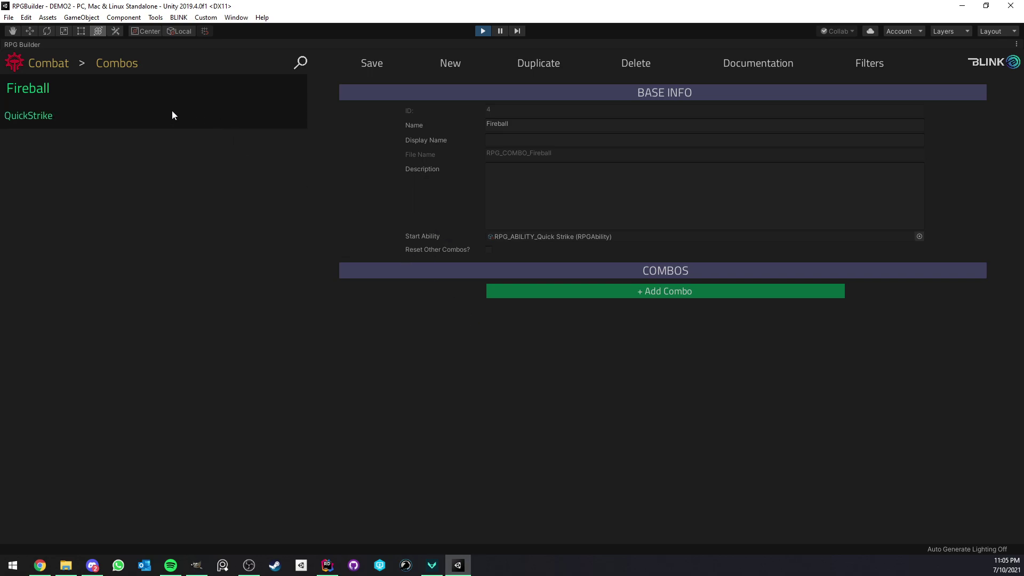
{"action": "left_click", "coordinate": [109, 115]}
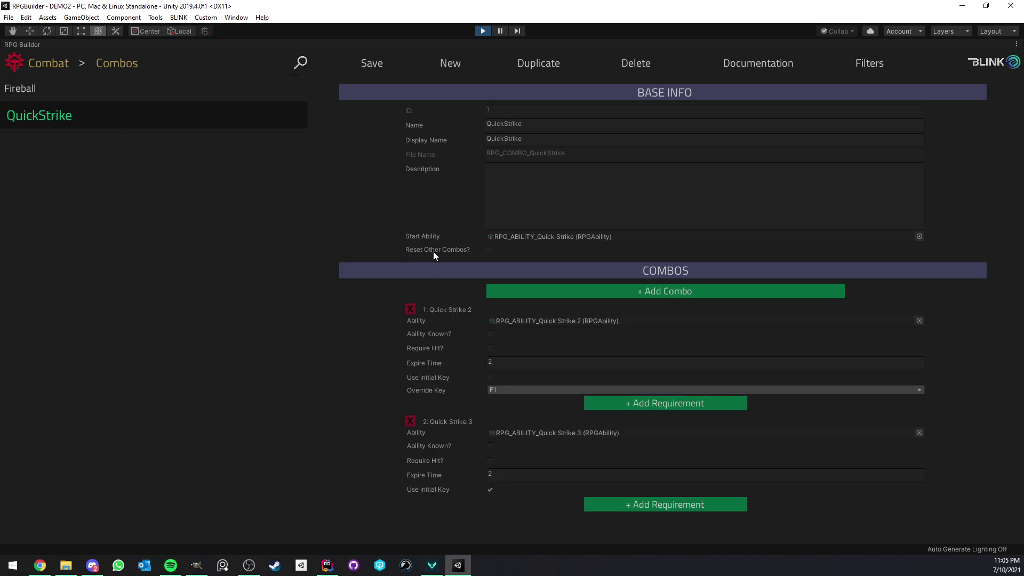
Add a requirement to the Quick Strike 3 entry to show its options, and remove it again.
{"action": "left_click", "coordinate": [619, 504]}
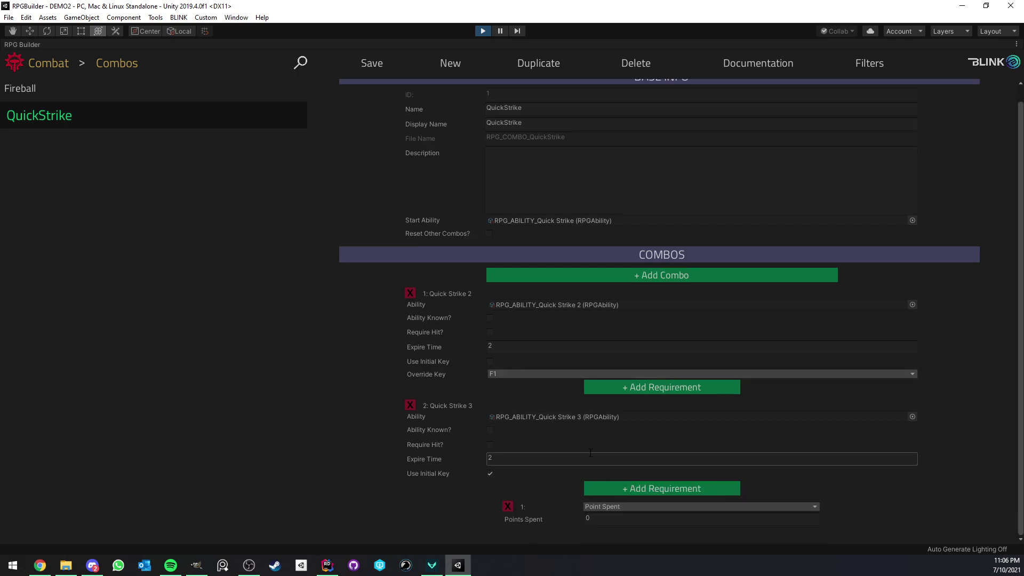
{"action": "left_click", "coordinate": [505, 507]}
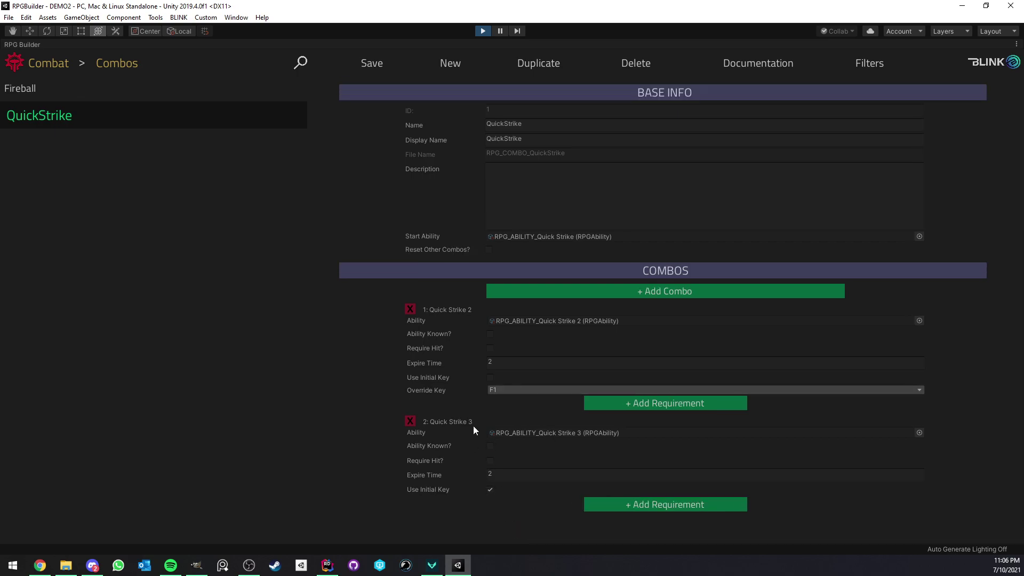
Add a third entry to the QuickStrike combo, assign it the RPG_ABILITY_Fireball ability and save the combo.
{"action": "left_click", "coordinate": [544, 293]}
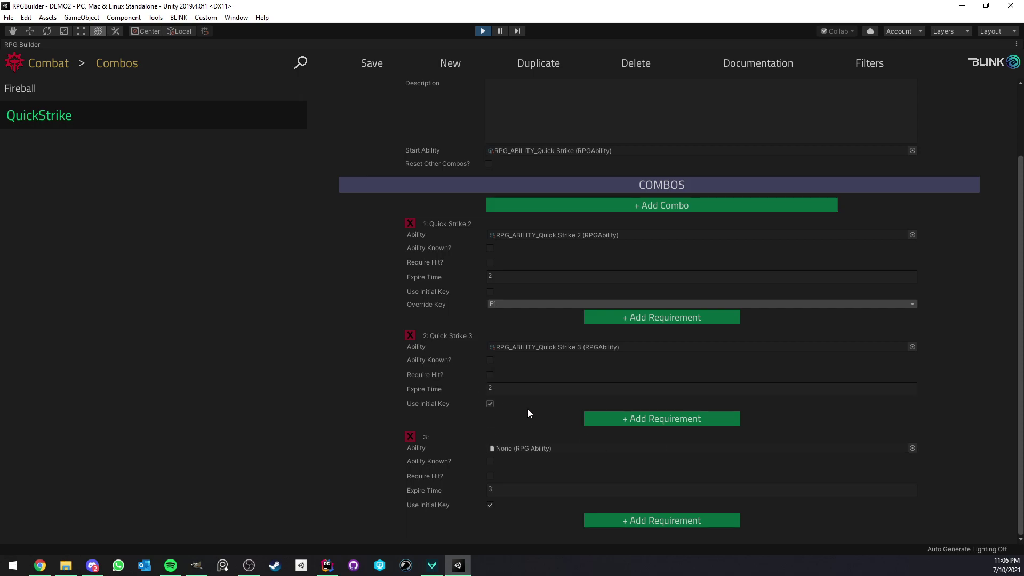
{"action": "left_click", "coordinate": [912, 448]}
{"action": "type", "text": "fire"}
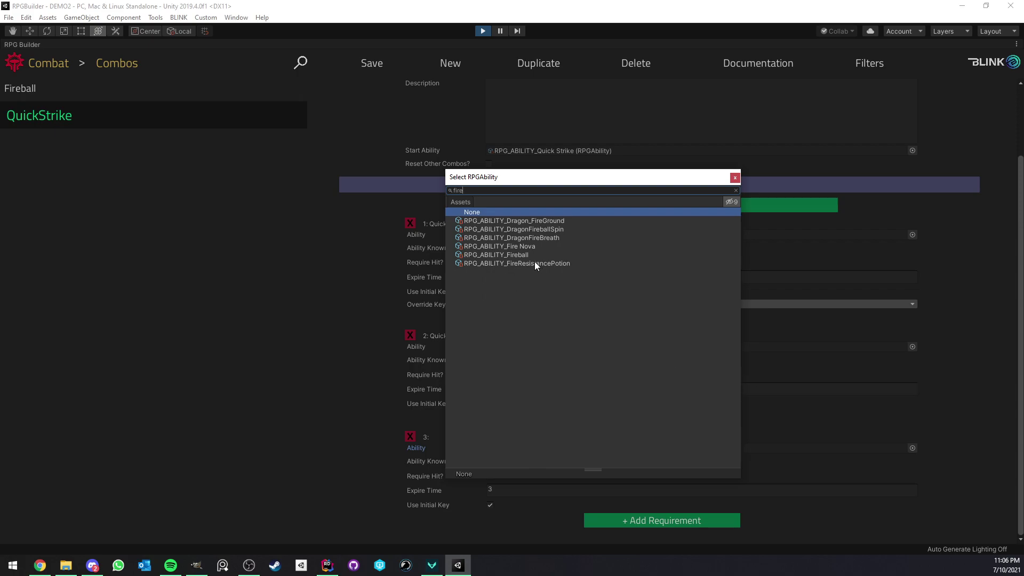
{"action": "double_click", "coordinate": [525, 254]}
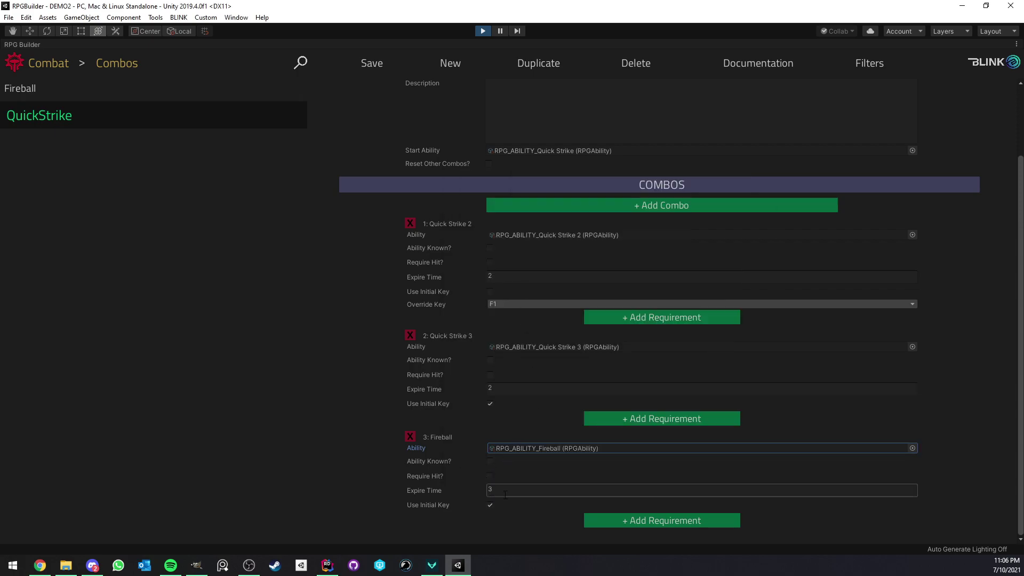
{"action": "left_click", "coordinate": [372, 63]}
Maximize the Game view, move the character toward the training dummies and use Quick Strike to test the extended combo.
{"action": "right_click", "coordinate": [18, 43]}
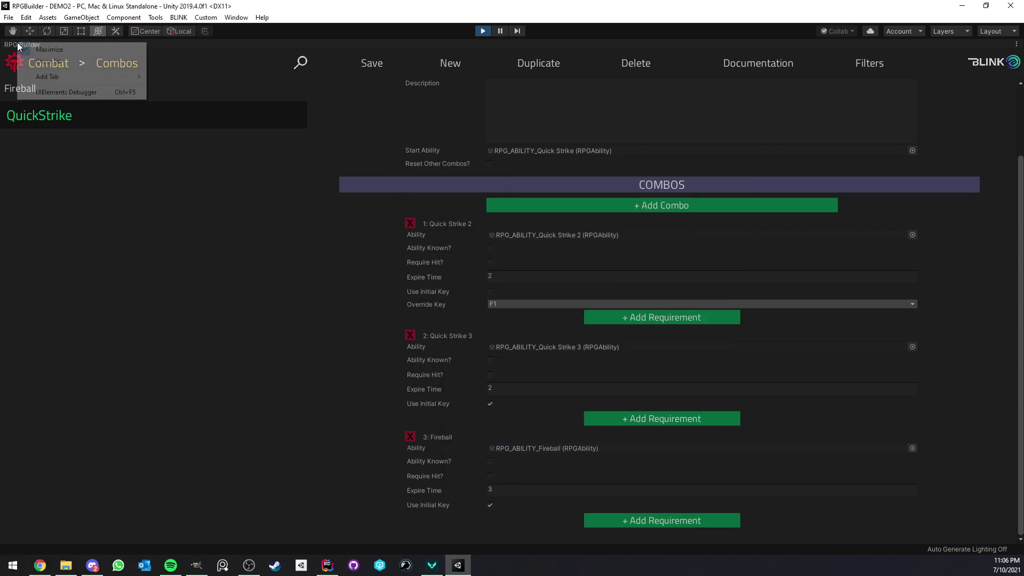
{"action": "left_click", "coordinate": [50, 49]}
{"action": "left_click", "coordinate": [53, 45]}
{"action": "right_click", "coordinate": [53, 46]}
{"action": "left_click", "coordinate": [62, 53]}
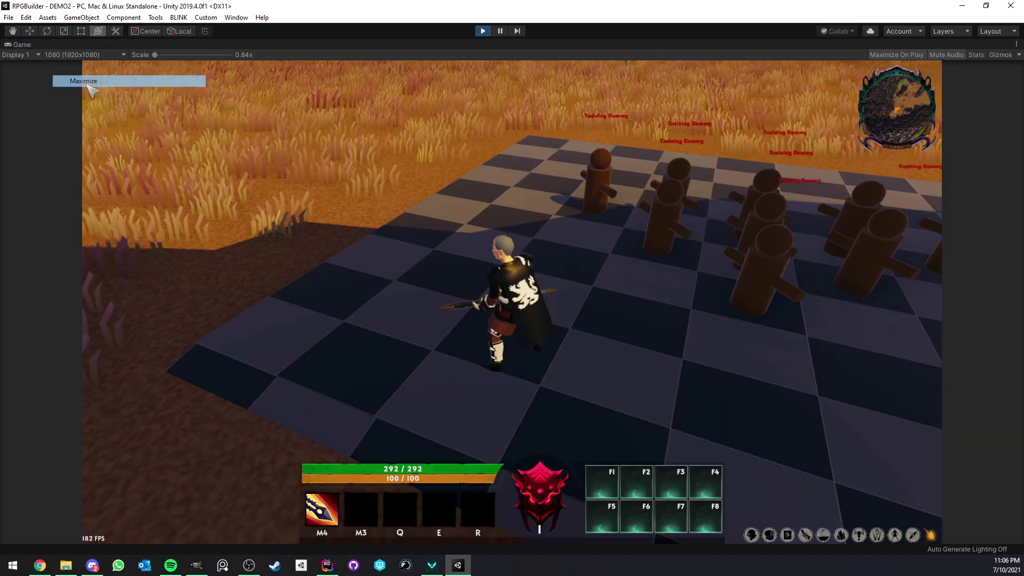
{"action": "key", "text": "a"}
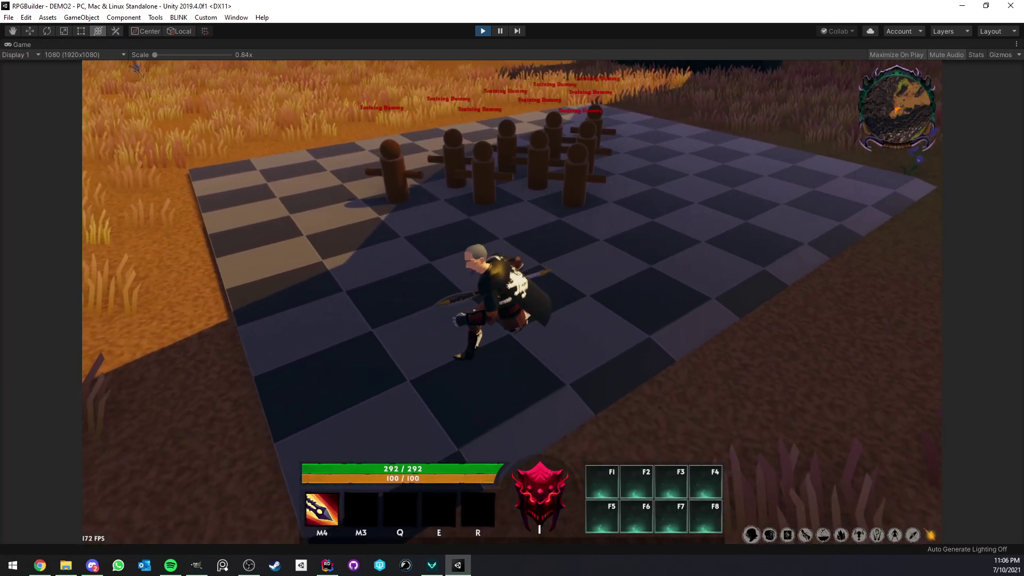
{"action": "key", "text": "w"}
{"action": "left_click", "coordinate": [512, 302]}
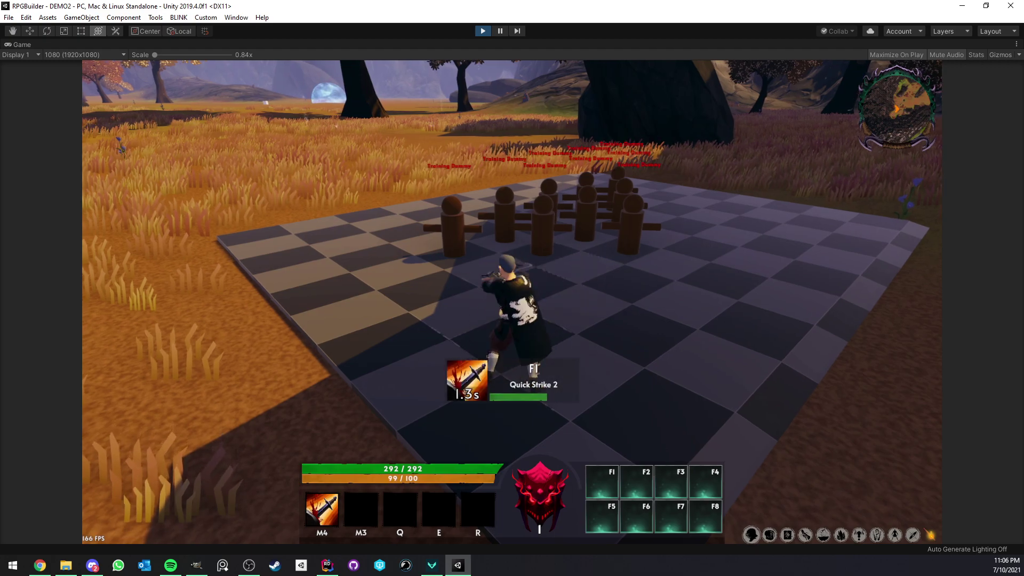
{"action": "right_click_drag", "start_coordinate": [512, 302], "coordinate": [513, 323]}
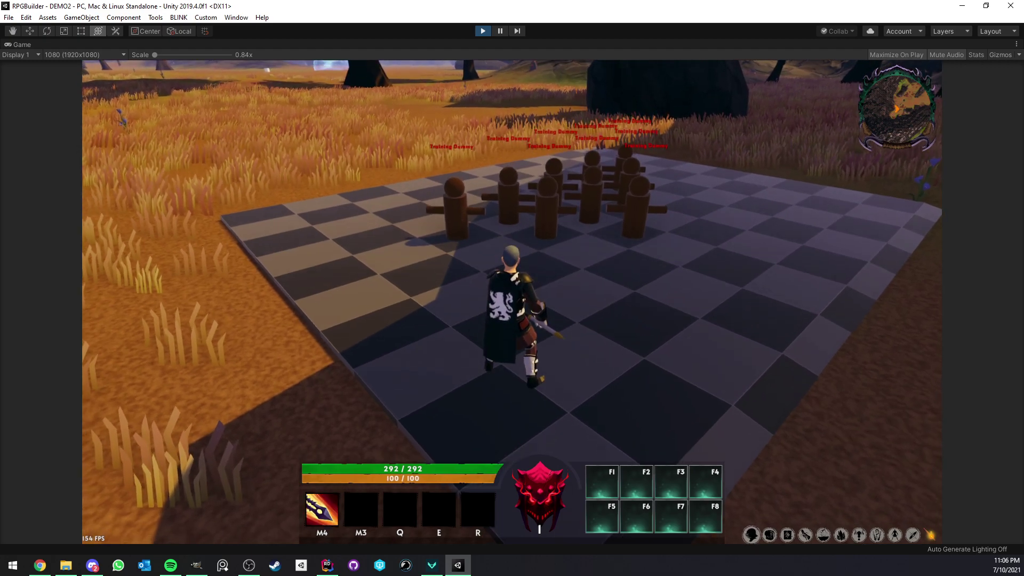
Leave the maximized Game view, maximize RPG Builder and select QuickStrike in the Combos category for editing.
{"action": "right_click", "coordinate": [27, 44]}
{"action": "left_click", "coordinate": [59, 48]}
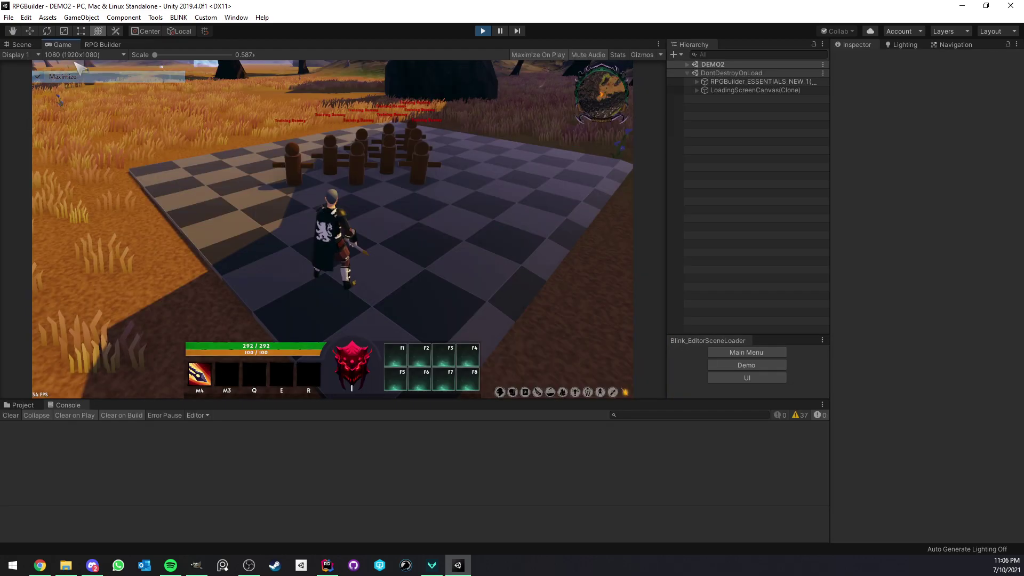
{"action": "left_click", "coordinate": [91, 42]}
{"action": "right_click", "coordinate": [93, 43]}
{"action": "left_click", "coordinate": [120, 49]}
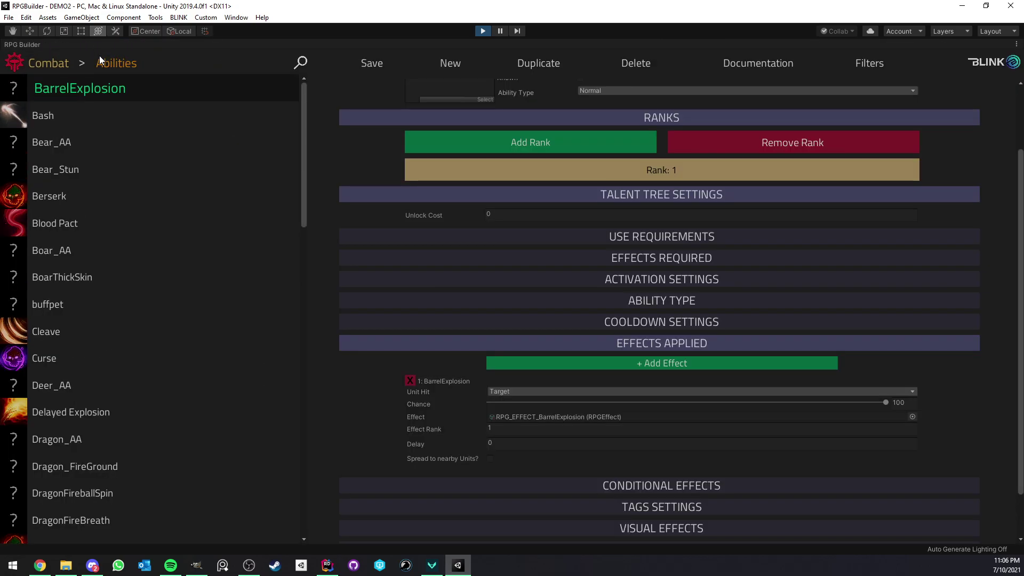
{"action": "left_click", "coordinate": [110, 63]}
{"action": "left_click", "coordinate": [66, 332]}
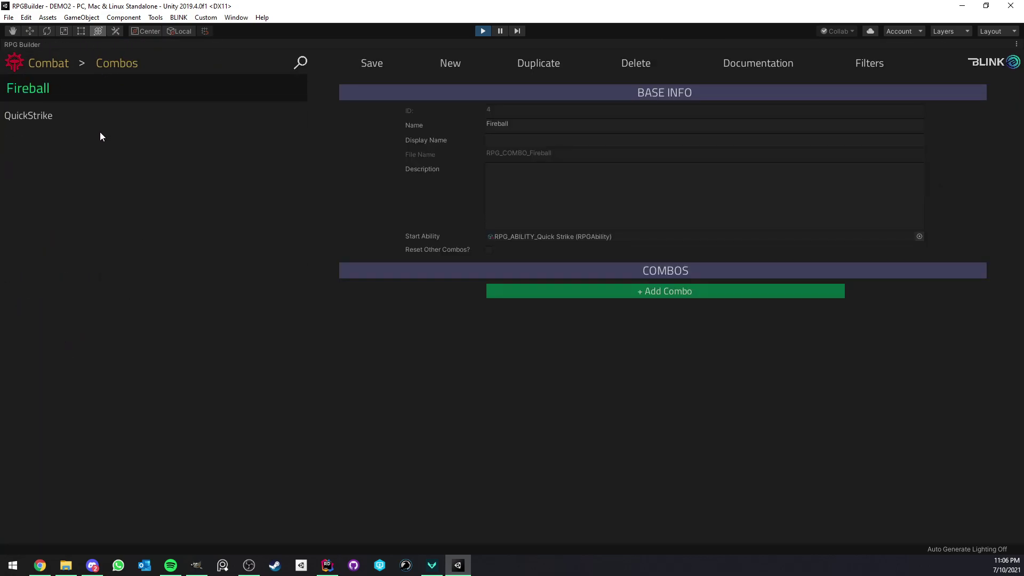
{"action": "left_click", "coordinate": [104, 118]}
Enable Use Initial Key for the Quick Strike 2 entry and save the combo.
{"action": "scroll", "coordinate": [468, 346], "scroll_direction": "down", "scroll_amount": 1}
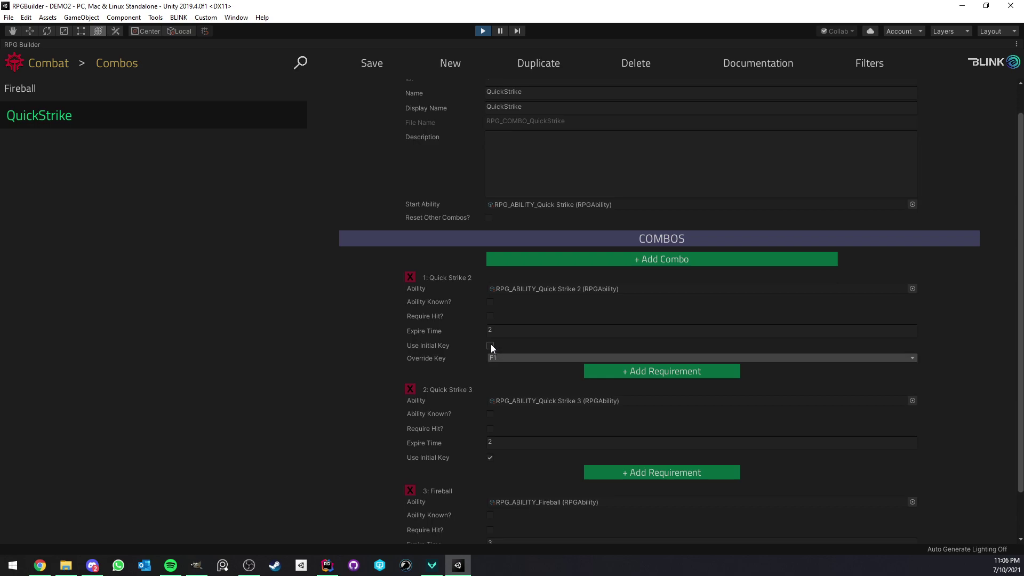
{"action": "left_click", "coordinate": [490, 345]}
{"action": "left_click", "coordinate": [377, 63]}
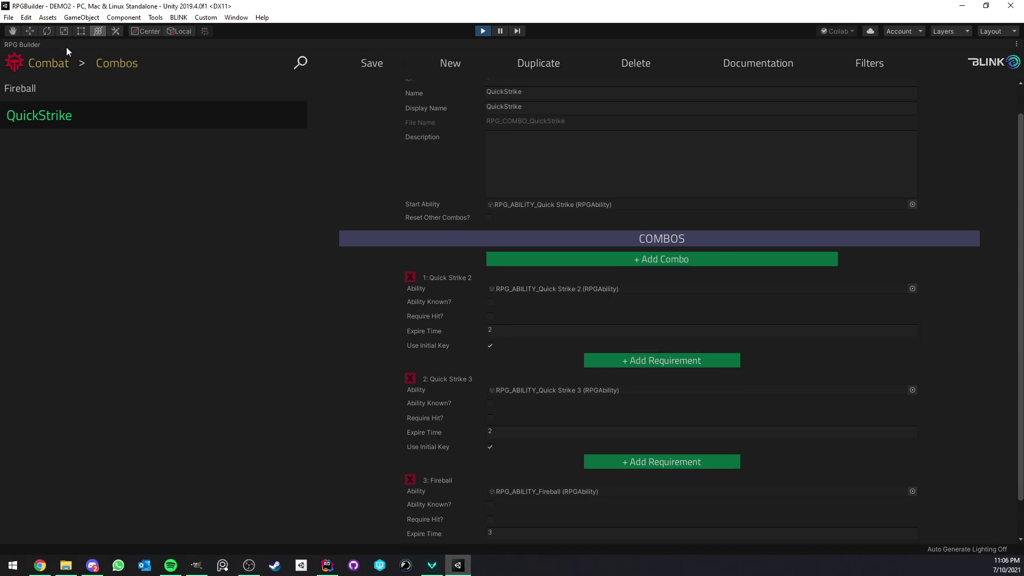
Maximize the Game view and run the QuickStrike combo through to Fireball several times near the training dummies.
{"action": "right_click", "coordinate": [63, 46]}
{"action": "left_click", "coordinate": [81, 62]}
{"action": "right_click", "coordinate": [55, 45]}
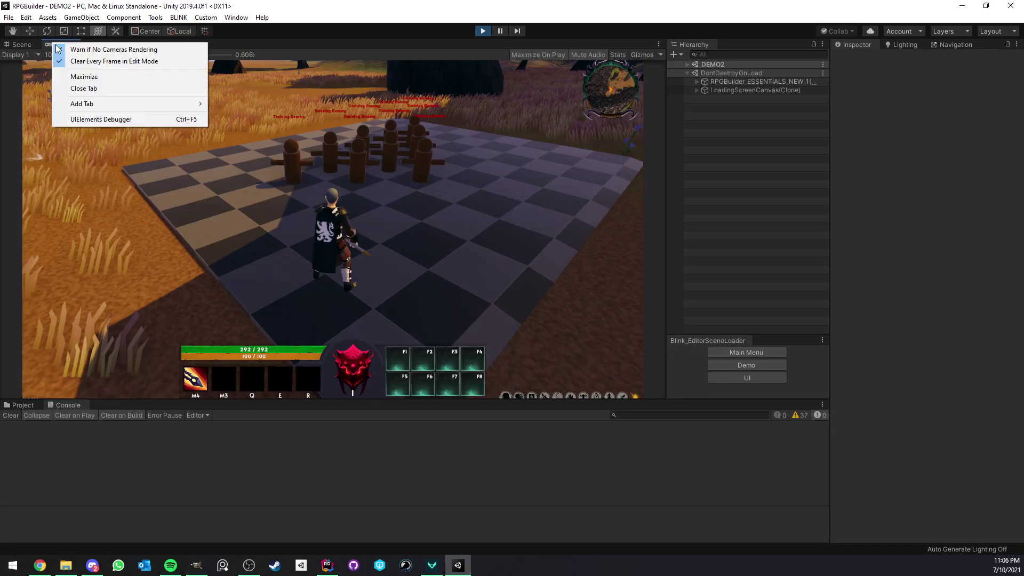
{"action": "left_click", "coordinate": [83, 76]}
{"action": "key", "text": "M4"}
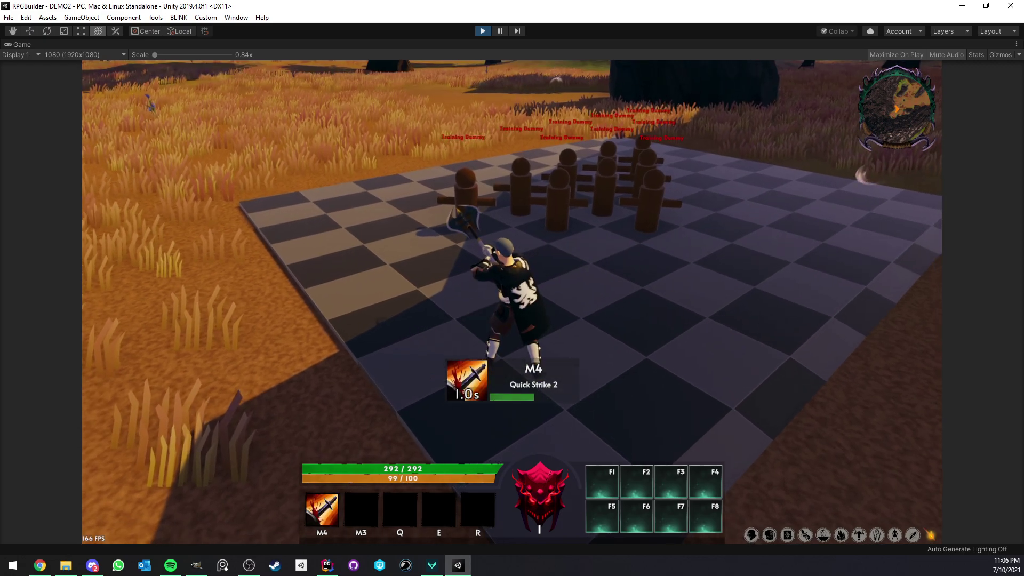
{"action": "key", "text": "M4"}
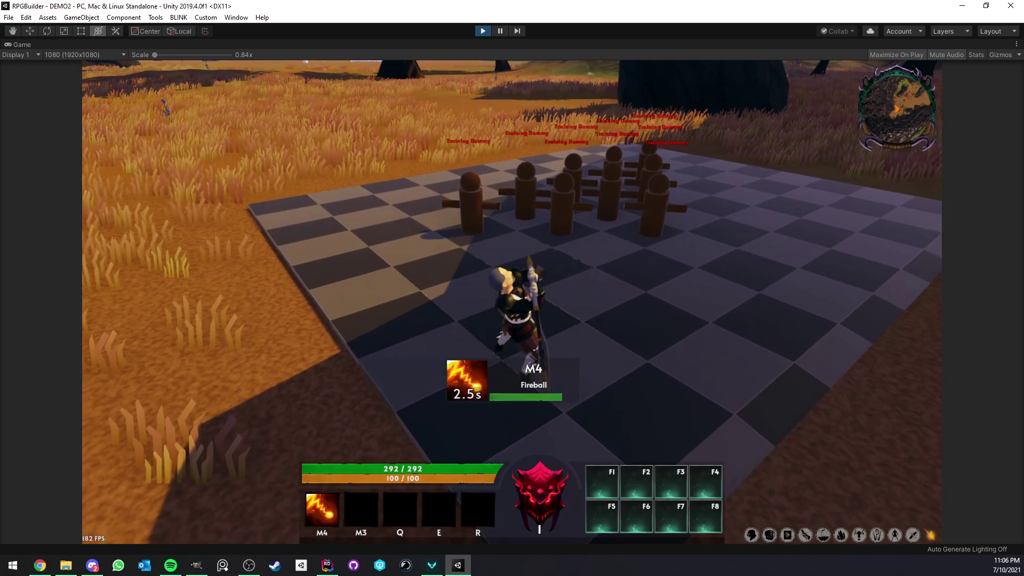
{"action": "key", "text": "M4"}
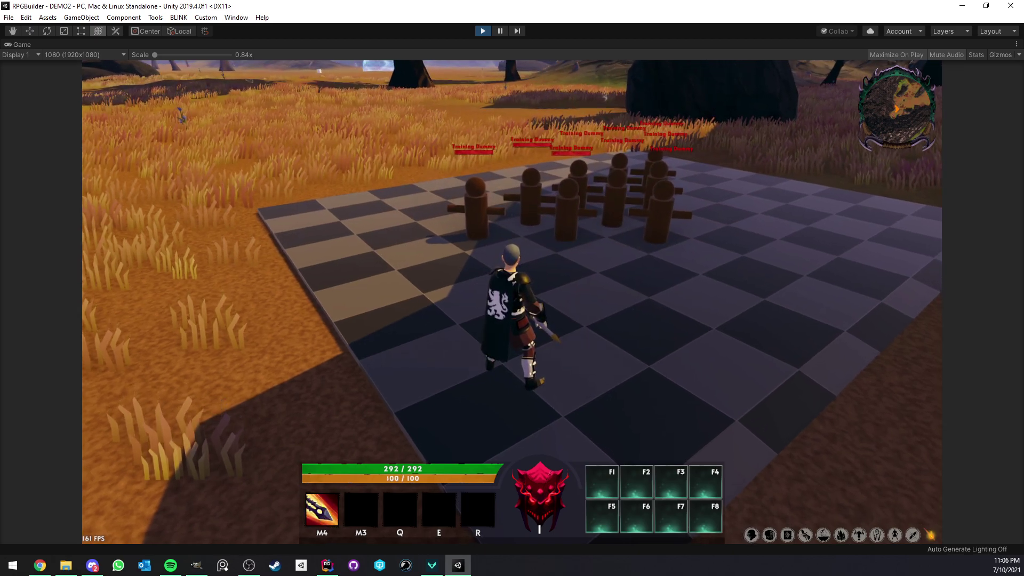
{"action": "key", "text": "M4"}
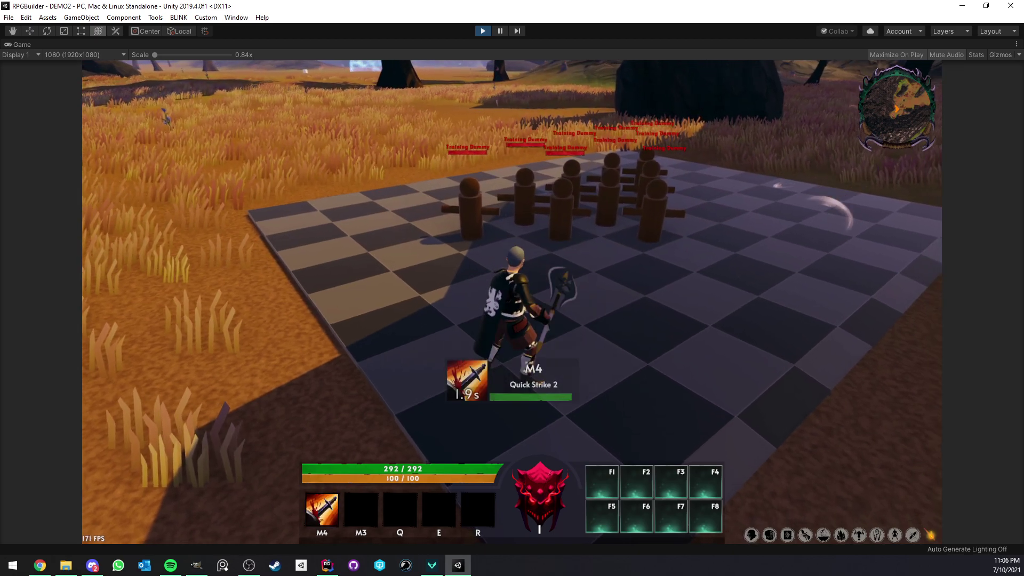
{"action": "key", "text": "M4"}
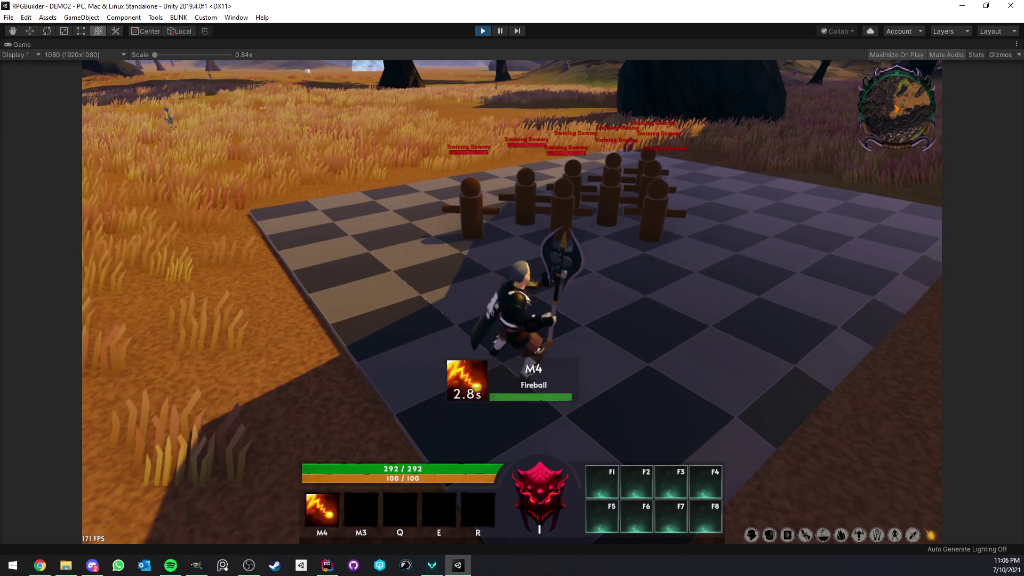
{"action": "key", "text": "M4"}
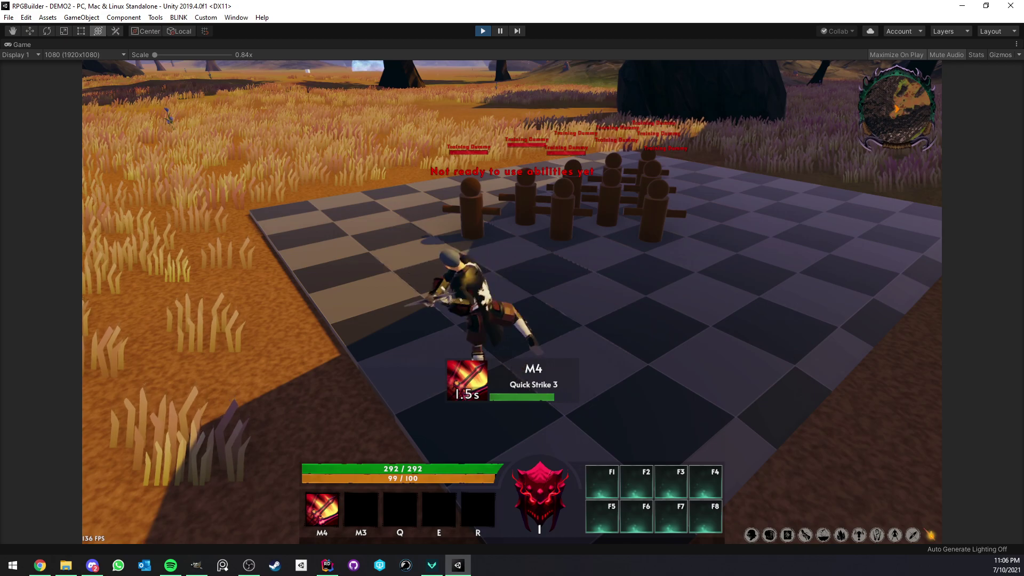
{"action": "key", "text": "M4"}
{"action": "key", "text": "M4"}
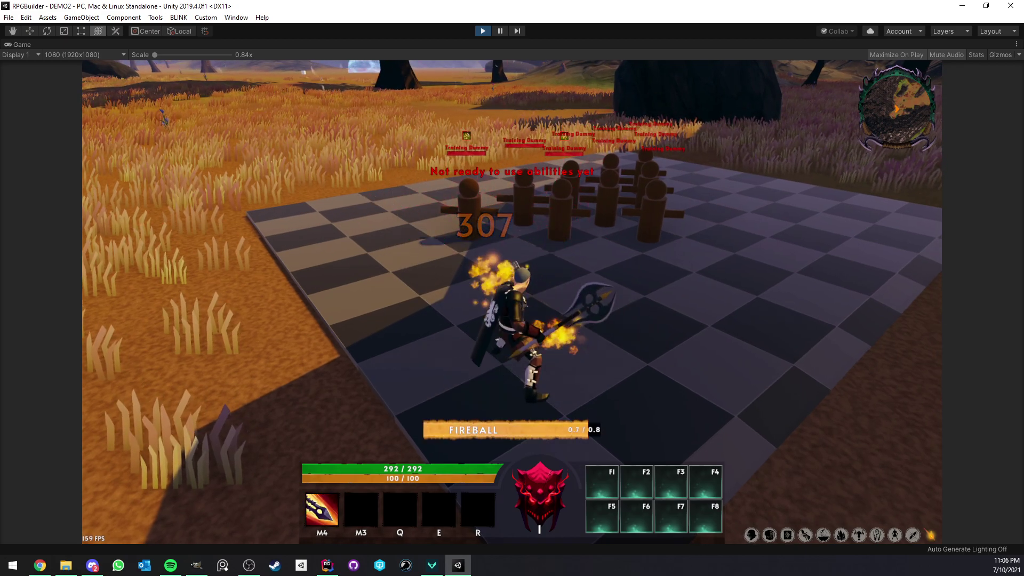
{"action": "key", "text": "M4"}
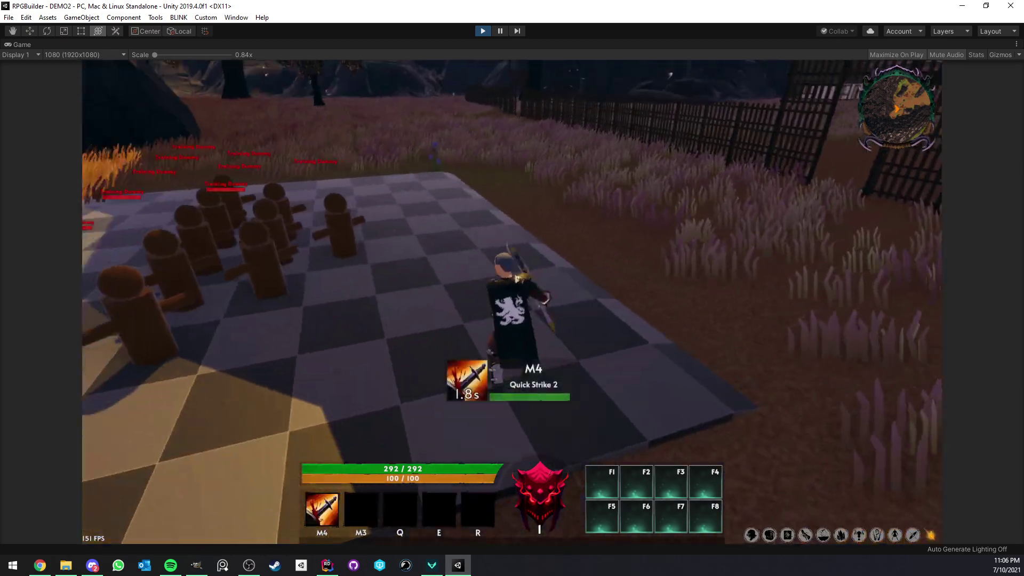
{"action": "key", "text": "M4"}
{"action": "key", "text": "M4"}
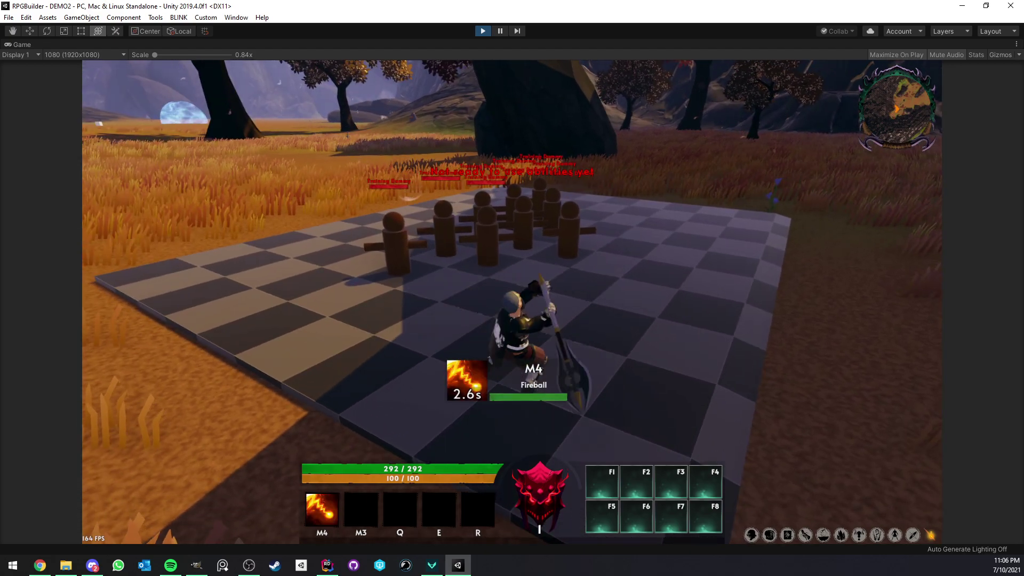
{"action": "key", "text": "M4"}
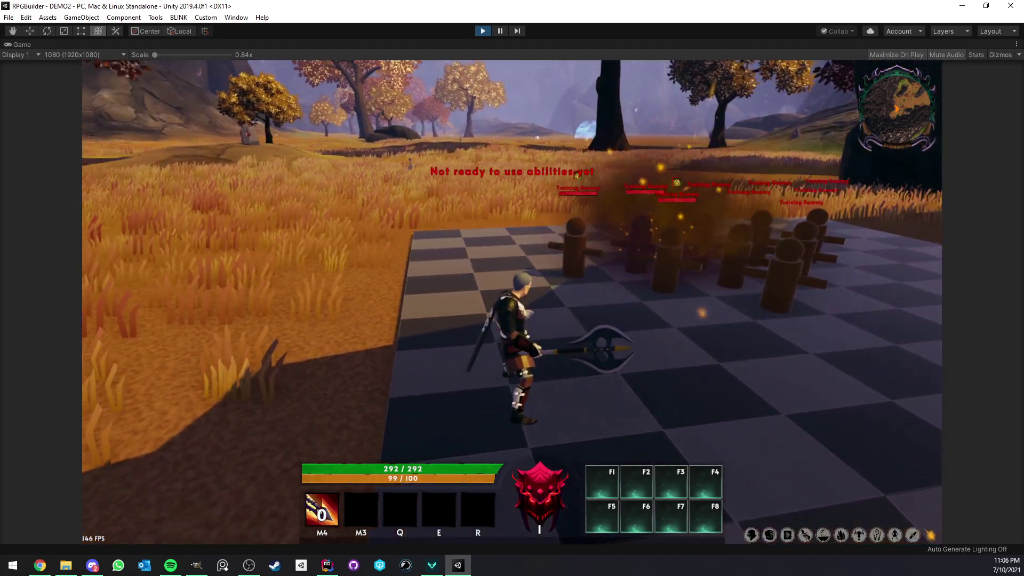
{"action": "mouse_move", "coordinate": [331, 222]}
{"action": "right_mouse_down"}
{"action": "mouse_move", "coordinate": [374, 235]}
{"action": "mouse_move", "coordinate": [331, 222]}
{"action": "right_mouse_up"}
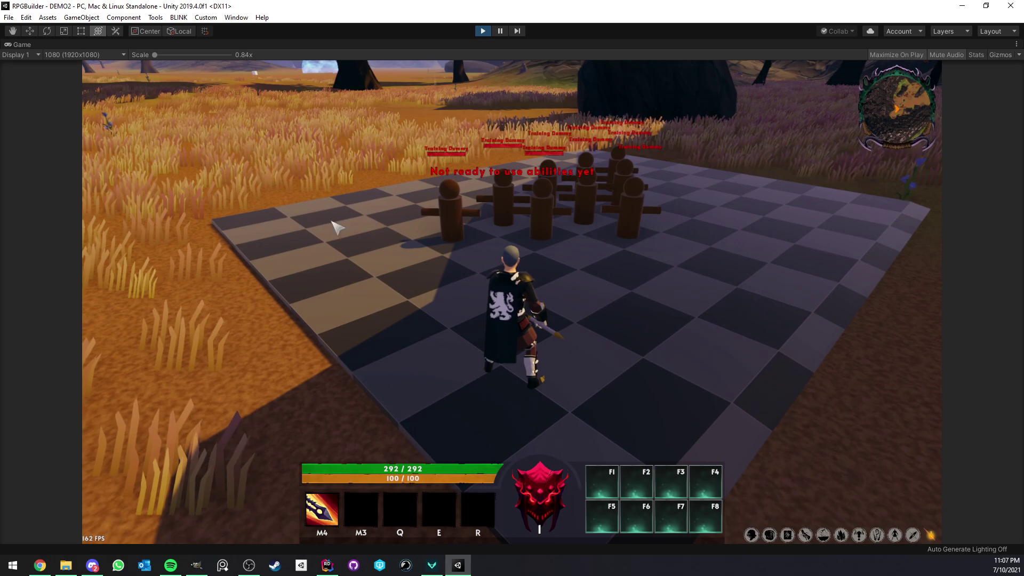
Leave the maximized Game view and open the Combos category in a maximized RPG Builder.
{"action": "right_click", "coordinate": [43, 46]}
{"action": "left_click", "coordinate": [63, 53]}
{"action": "left_click", "coordinate": [92, 44]}
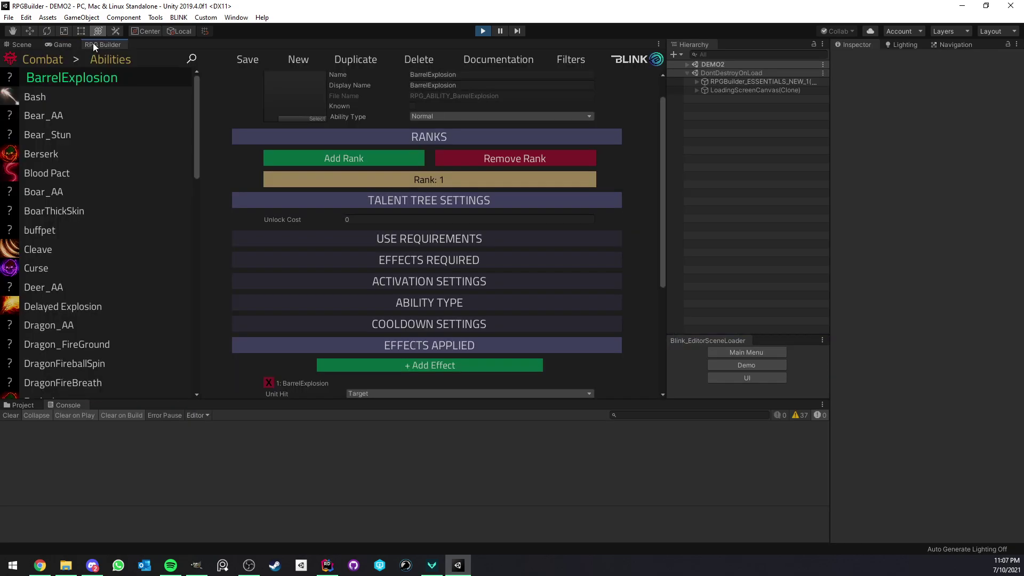
{"action": "right_click", "coordinate": [94, 43]}
{"action": "left_click", "coordinate": [113, 49]}
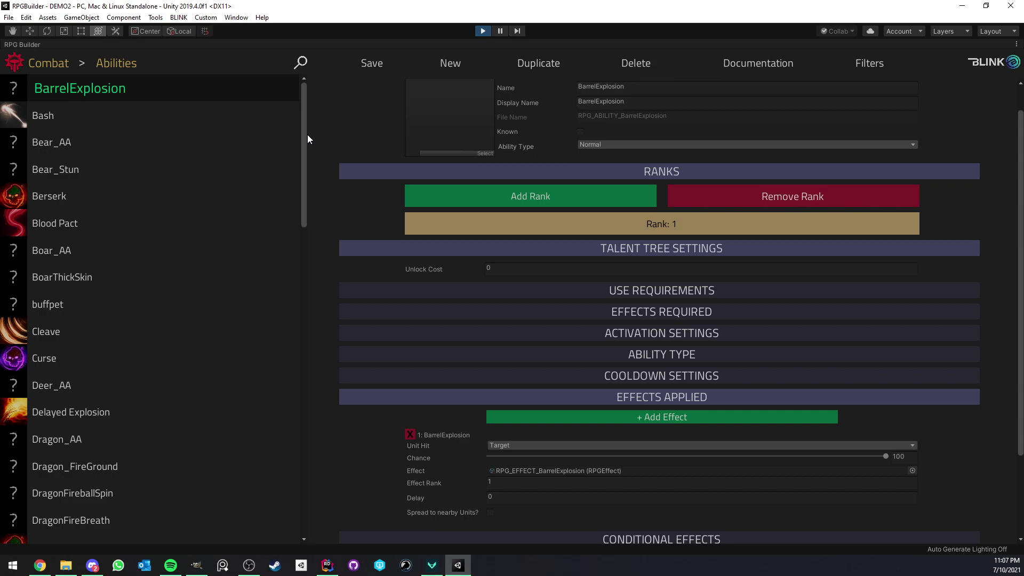
{"action": "left_click", "coordinate": [96, 329]}
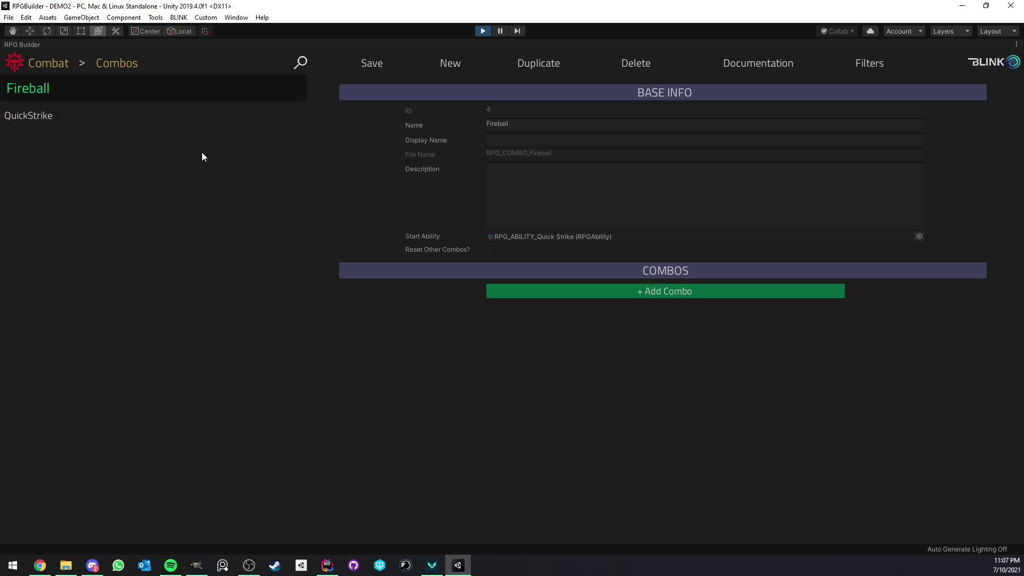
Remove the third entry, Fireball, from the QuickStrike combo and save the combo.
{"action": "left_click", "coordinate": [79, 113]}
{"action": "scroll", "coordinate": [430, 358], "scroll_direction": "down", "scroll_amount": 2}
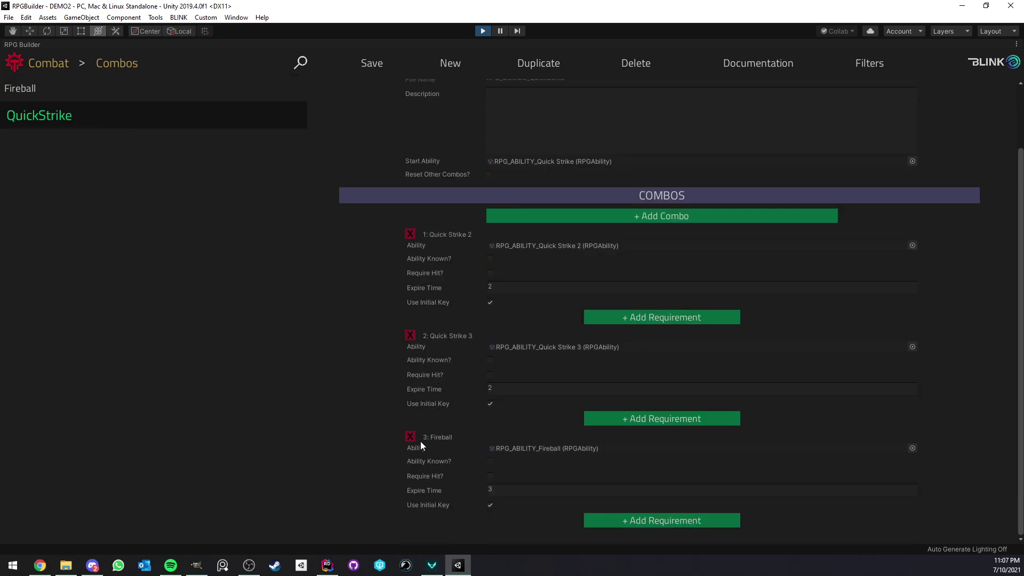
{"action": "scroll", "coordinate": [450, 438], "scroll_direction": "up", "scroll_amount": 2}
{"action": "left_click", "coordinate": [371, 63]}
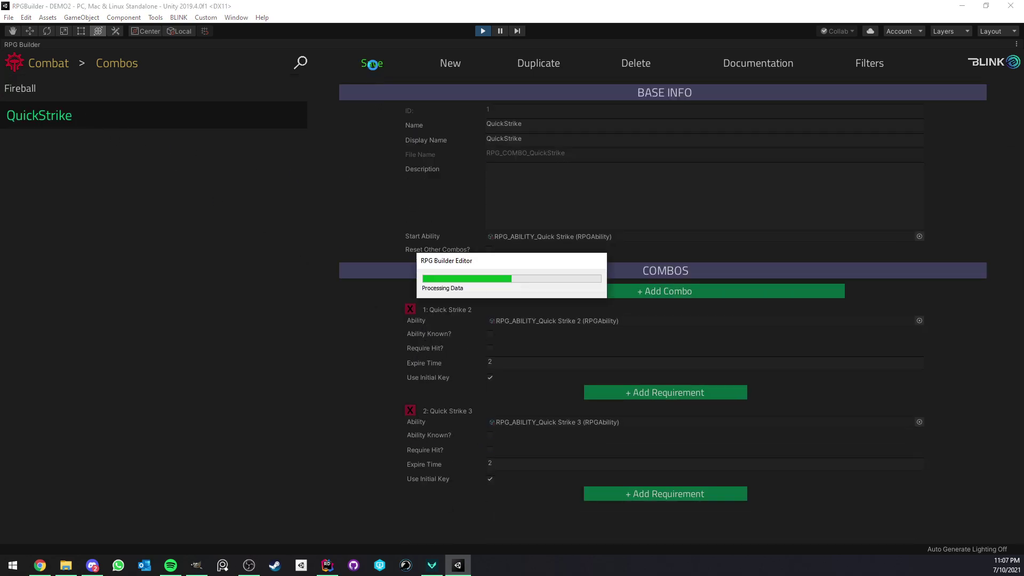
Add an entry to the Fireball combo and assign it the RPG_ABILITY_Fireball ability.
{"action": "left_click", "coordinate": [142, 89]}
{"action": "left_click", "coordinate": [554, 291]}
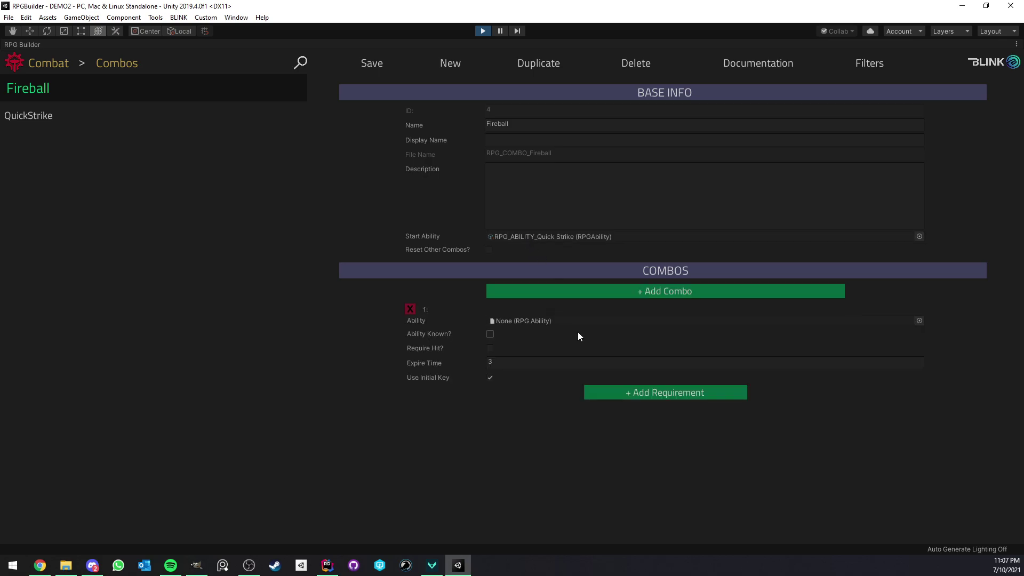
{"action": "left_click", "coordinate": [919, 320]}
{"action": "type", "text": "fire"}
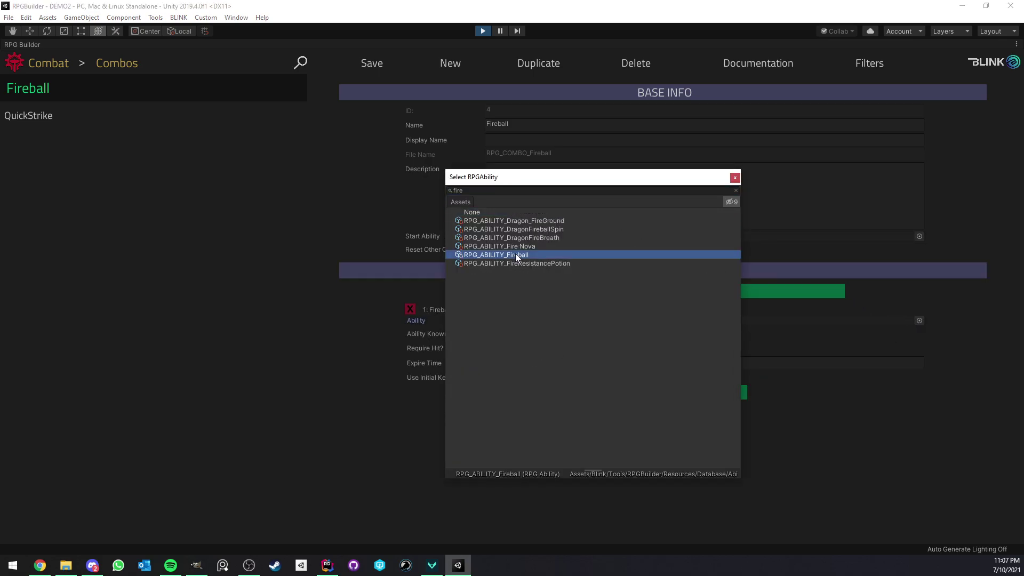
{"action": "double_click", "coordinate": [516, 255]}
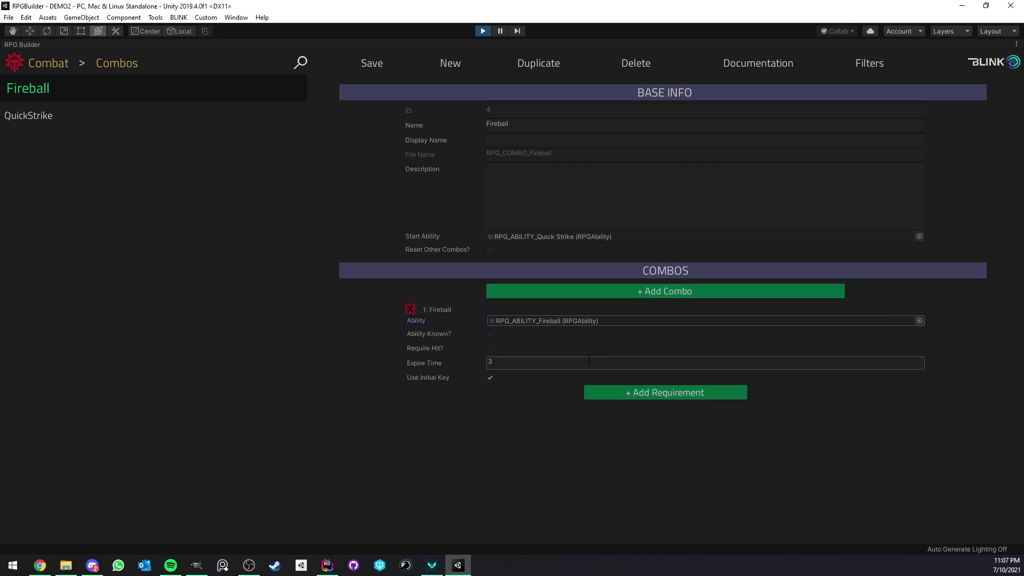
Disable Use Initial Key for the Fireball combo's entry, set its Override Key to F1 and save the combo.
{"action": "left_click", "coordinate": [490, 377]}
{"action": "left_click", "coordinate": [527, 390]}
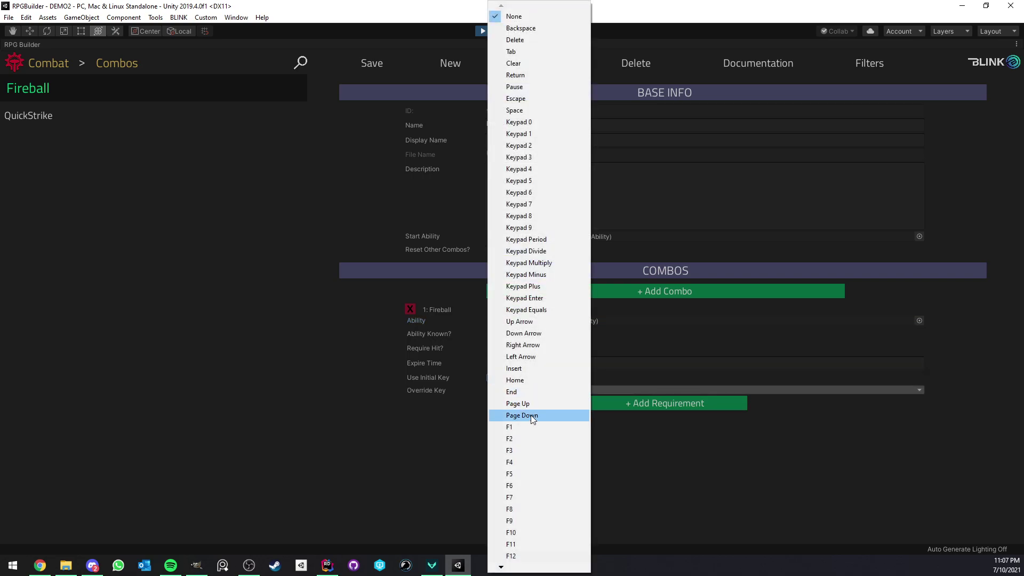
{"action": "left_click", "coordinate": [532, 429]}
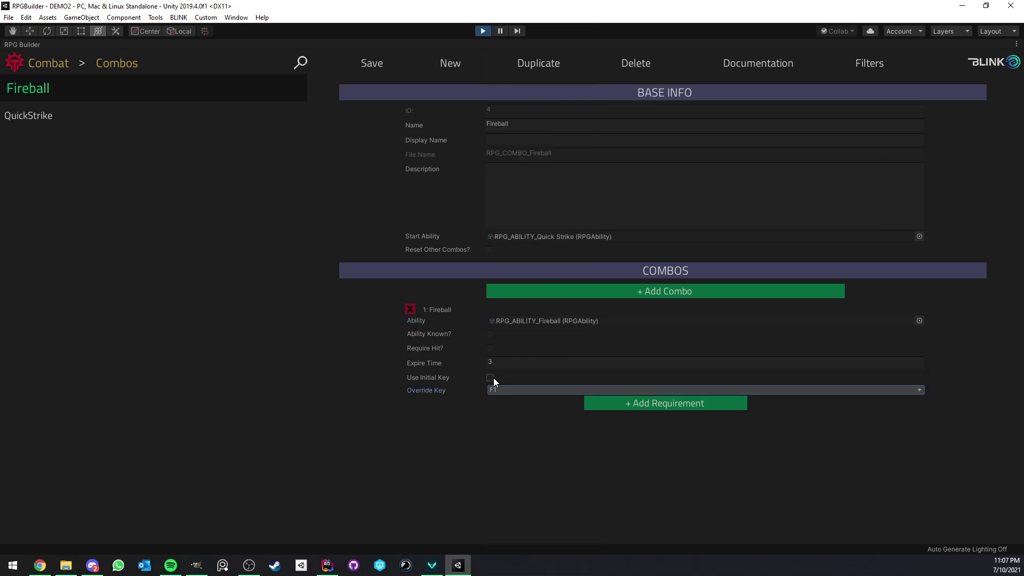
{"action": "left_click", "coordinate": [377, 66]}
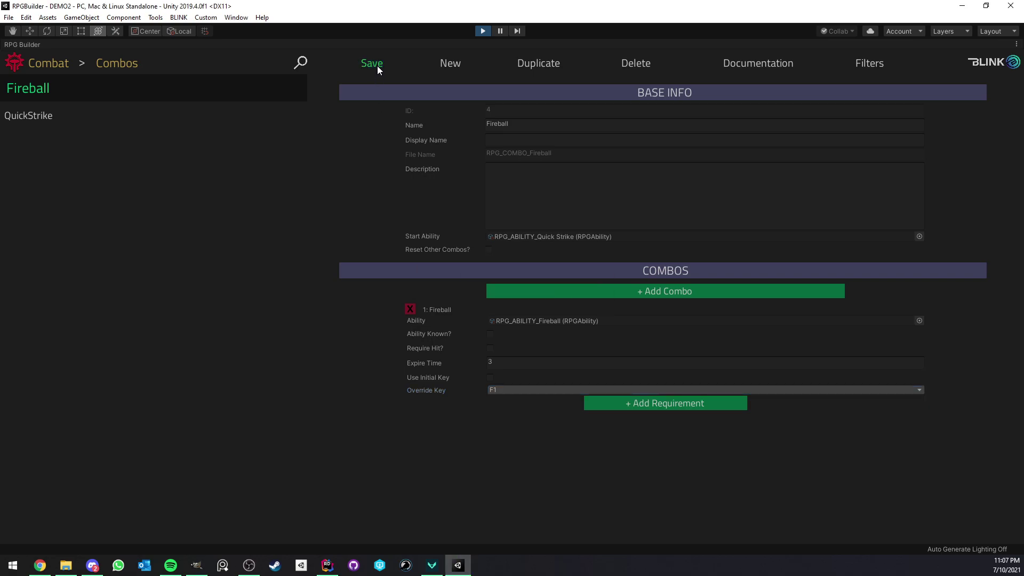
{"action": "left_click", "coordinate": [118, 113]}
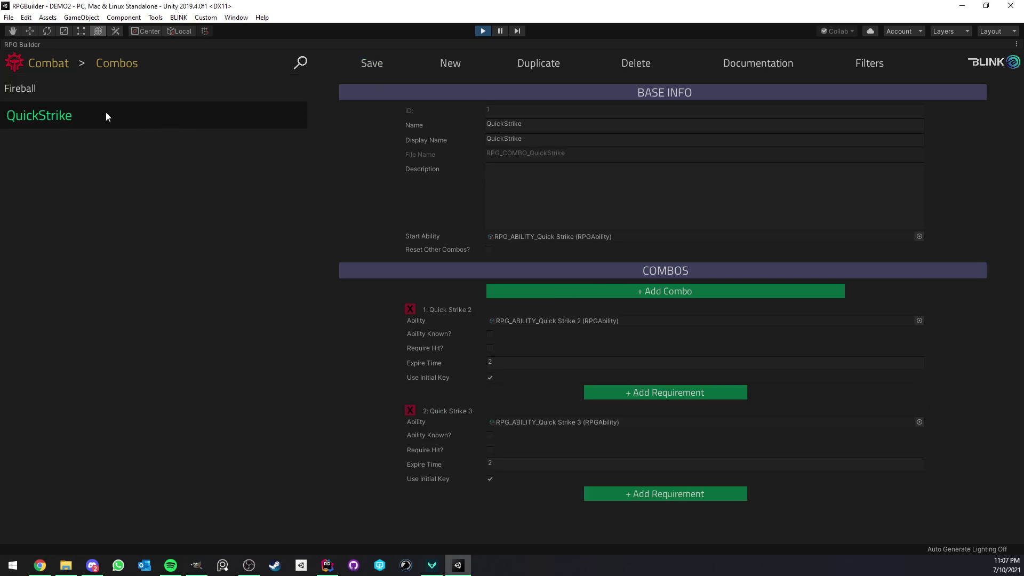
{"action": "left_click", "coordinate": [66, 92]}
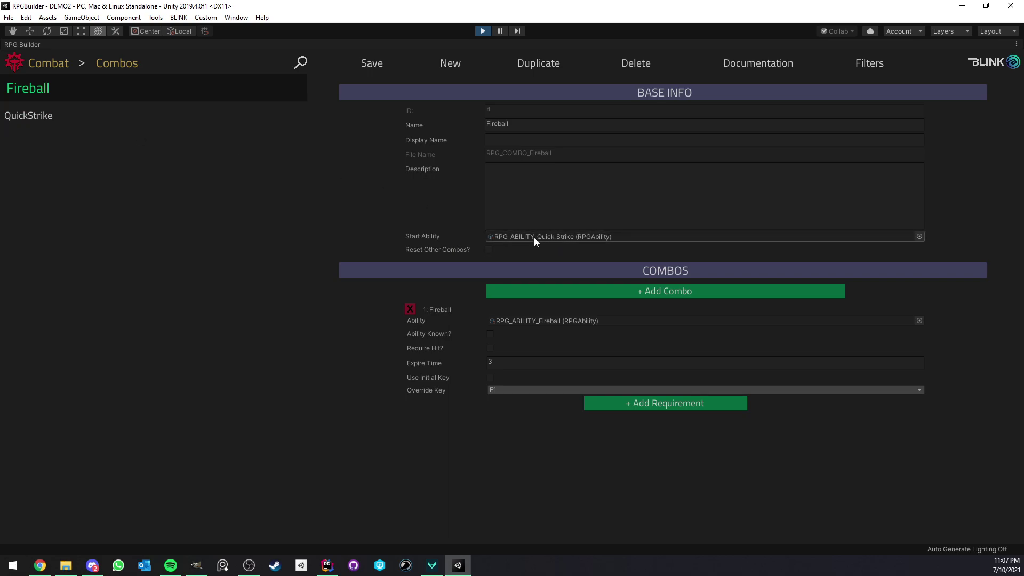
Maximize the Game view, reposition the character and use Quick Strike to test the two combos sharing that start ability.
{"action": "right_click", "coordinate": [31, 46]}
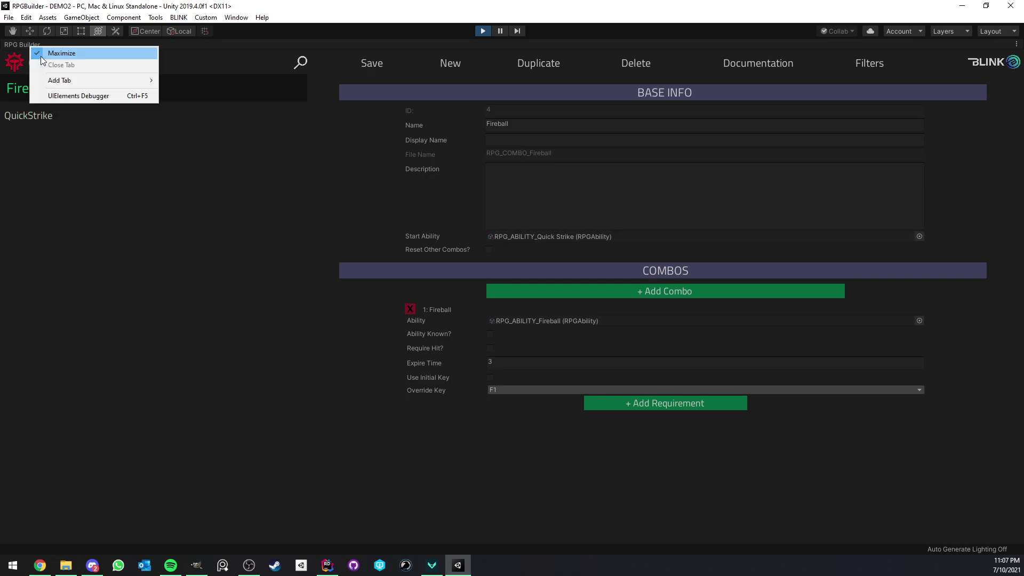
{"action": "left_click", "coordinate": [63, 53]}
{"action": "right_click", "coordinate": [59, 46]}
{"action": "left_click", "coordinate": [80, 85]}
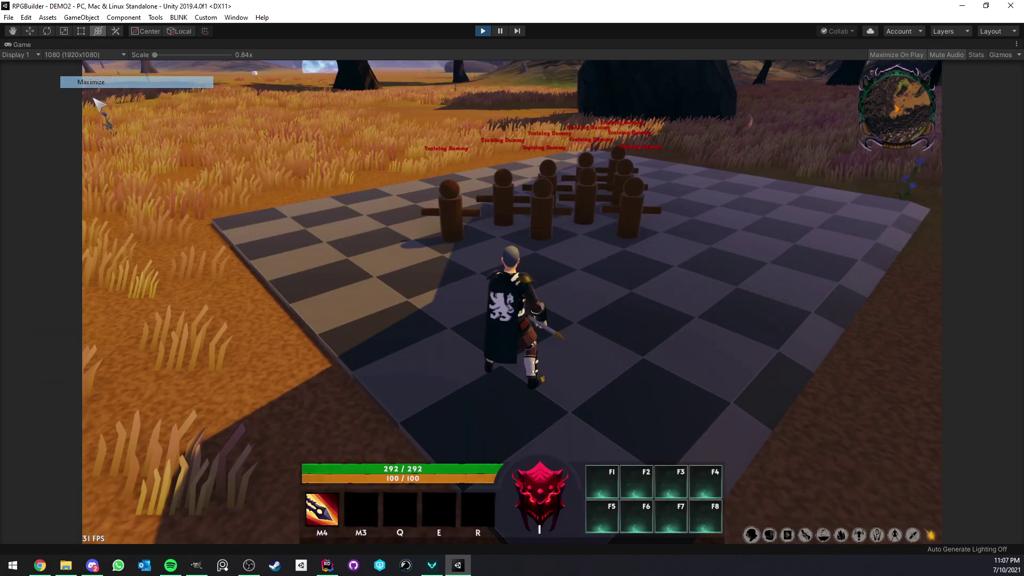
{"action": "key", "text": "d"}
{"action": "mouse_move", "coordinate": [170, 200]}
{"action": "right_mouse_down"}
{"action": "mouse_move", "coordinate": [278, 200]}
{"action": "mouse_move", "coordinate": [170, 199]}
{"action": "right_mouse_up"}
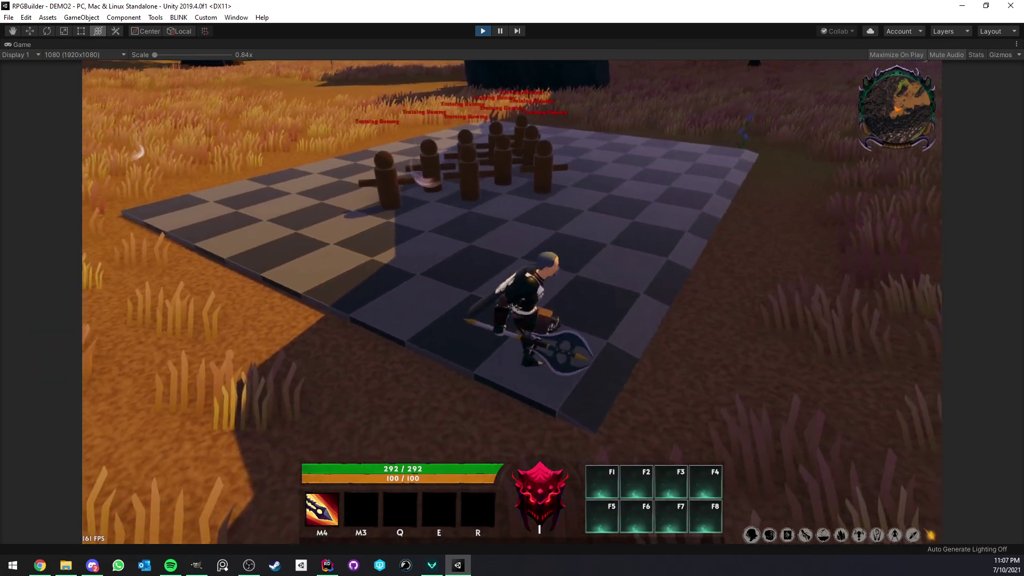
{"action": "key", "text": "M4"}
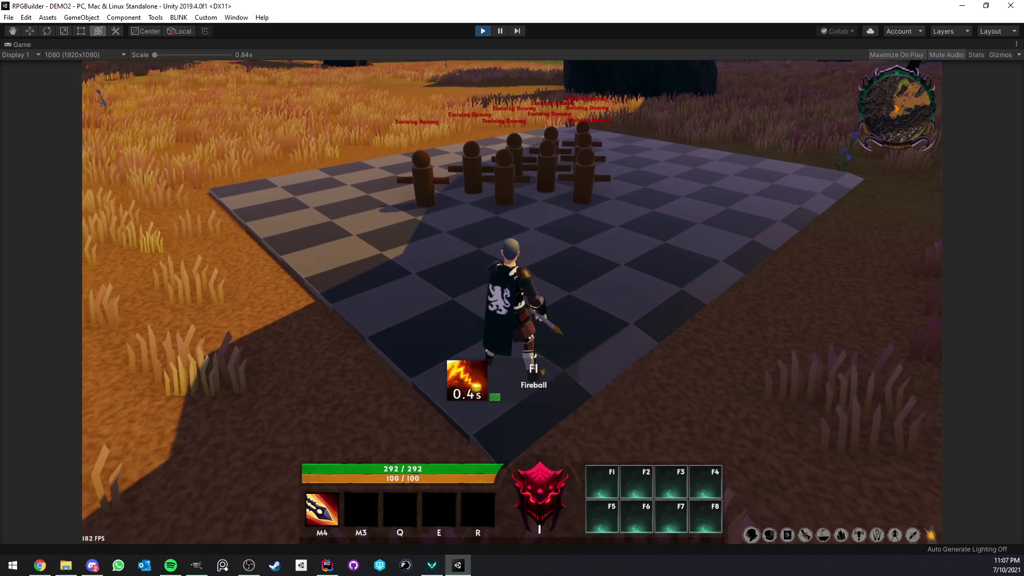
In the Combos category, set Expire Time to 10 for the saved Fireball combo's entry and for QuickStrike's Quick Strike 2 entry.
{"action": "right_click", "coordinate": [55, 45]}
{"action": "left_click", "coordinate": [80, 77]}
{"action": "left_click", "coordinate": [91, 44]}
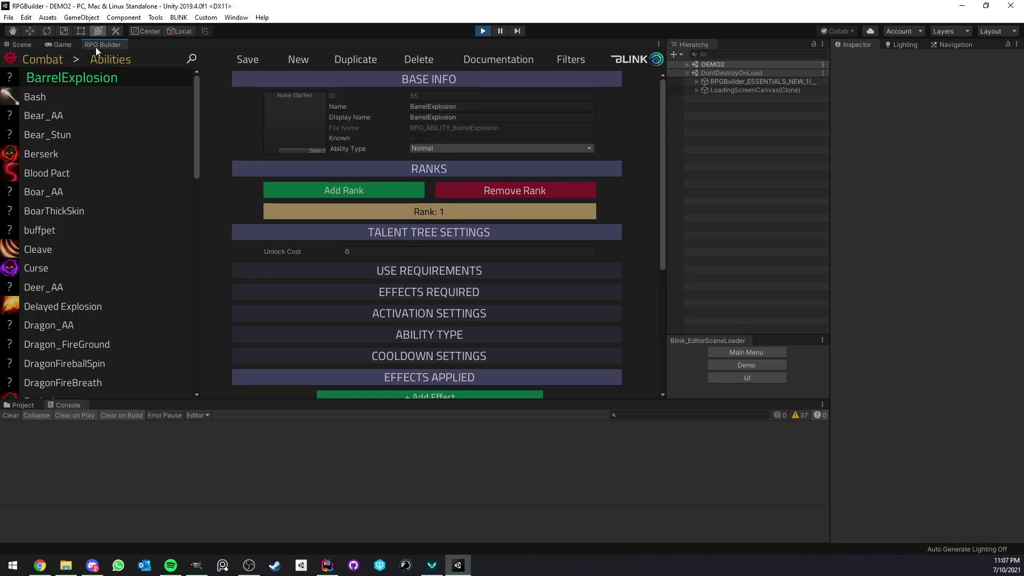
{"action": "left_click", "coordinate": [98, 59]}
{"action": "left_click", "coordinate": [94, 255]}
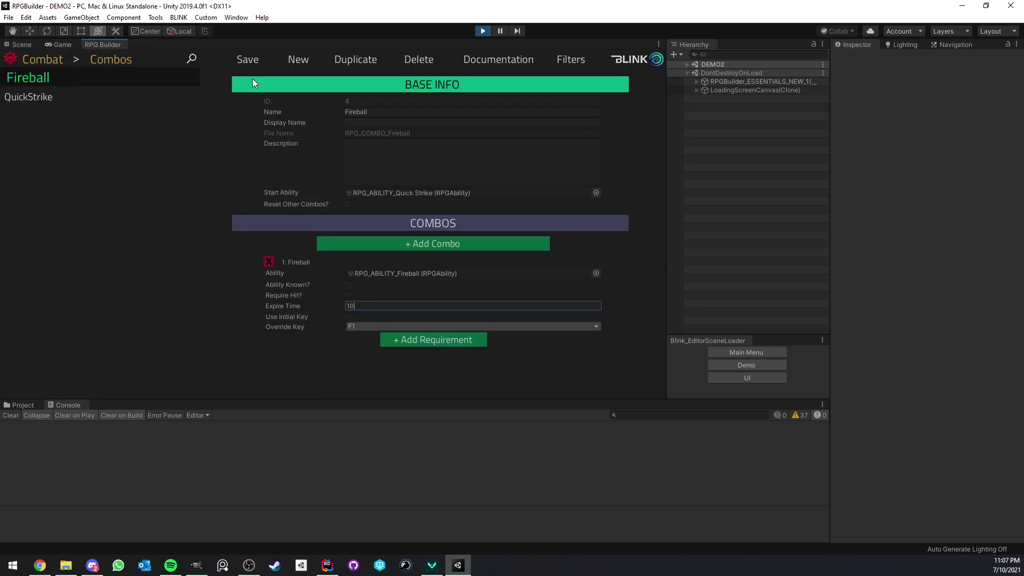
{"action": "left_click", "coordinate": [248, 62]}
{"action": "left_click", "coordinate": [174, 97]}
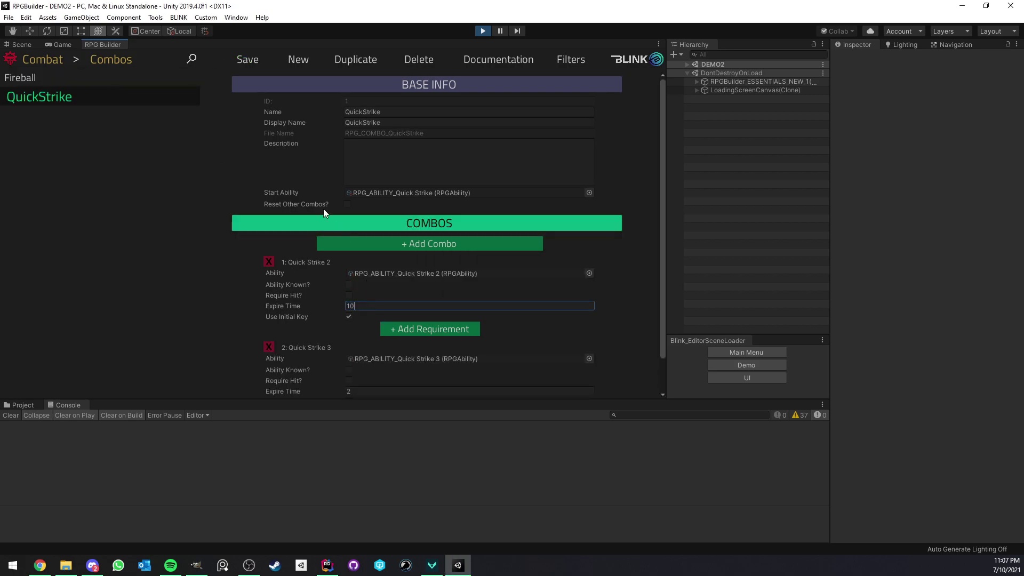
Maximize the Game view and use Quick Strike to test both combo options with the longer Expire Time.
{"action": "left_click", "coordinate": [64, 45]}
{"action": "right_click", "coordinate": [65, 47]}
{"action": "left_click", "coordinate": [97, 80]}
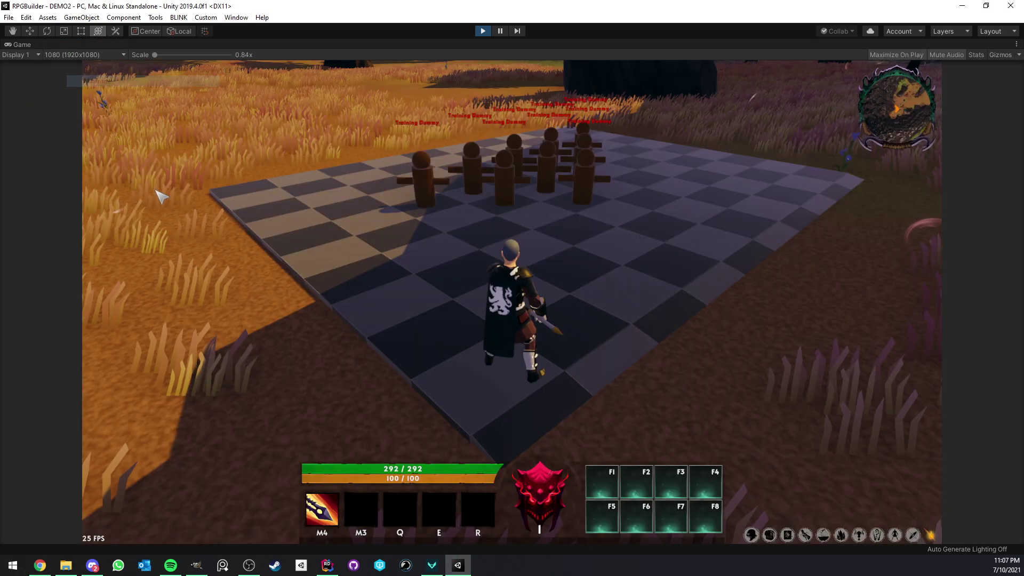
{"action": "left_click", "coordinate": [160, 195]}
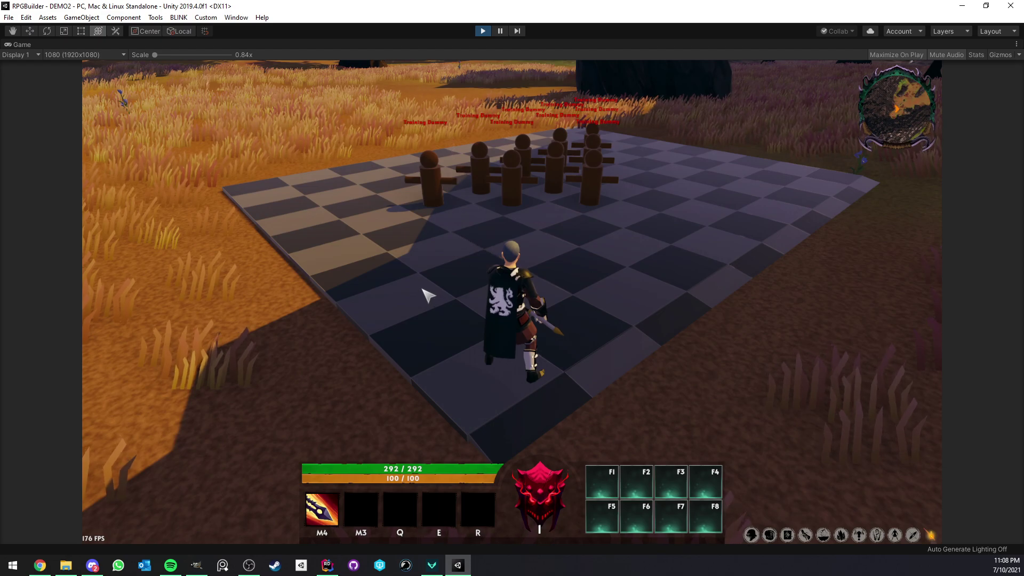
{"action": "key", "text": "M4"}
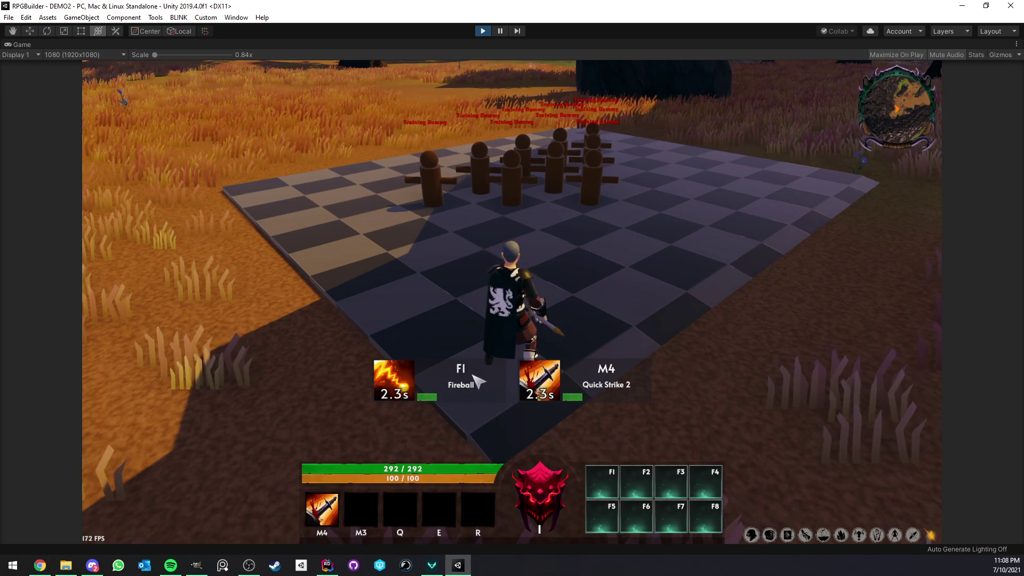
Cast the Fireball combo option and walk the character forward, closing the test by leaving the maximized Game view.
{"action": "key", "text": "F1"}
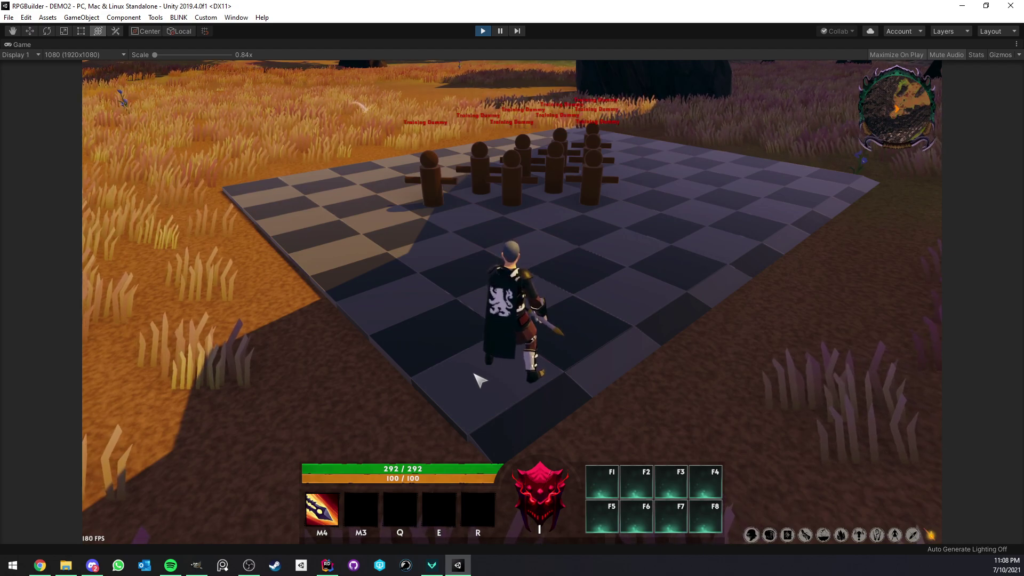
{"action": "key", "text": "w"}
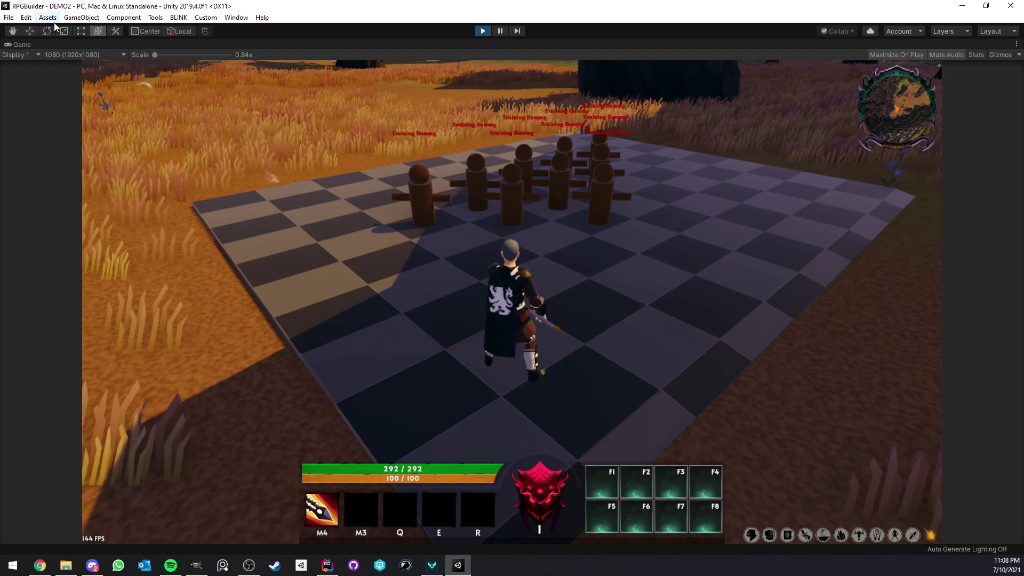
{"action": "right_click", "coordinate": [39, 43]}
{"action": "left_click", "coordinate": [69, 75]}
Maximize the RPG Builder window and open the QuickStrike entry in the Combos category.
{"action": "right_click", "coordinate": [101, 41]}
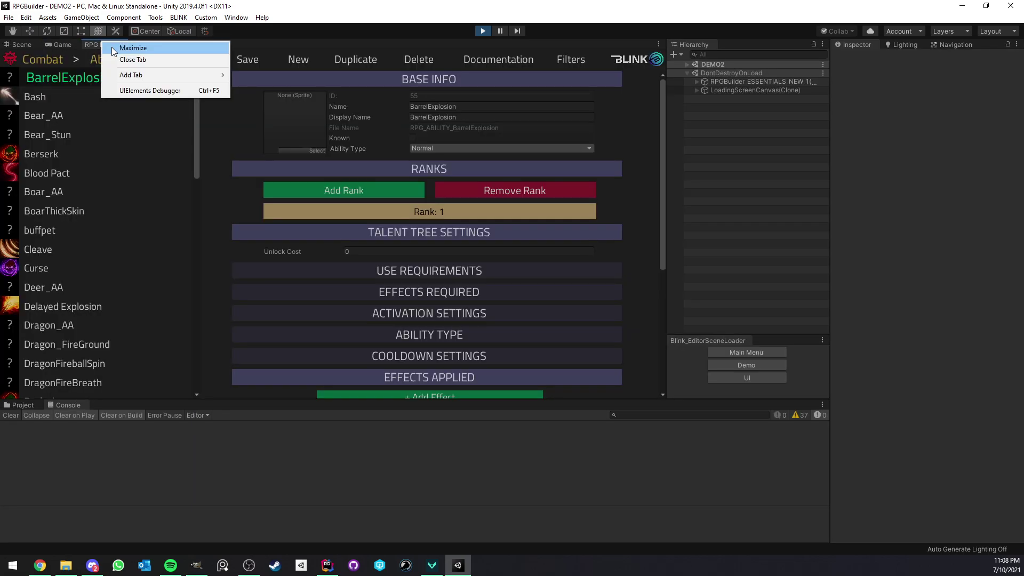
{"action": "left_click", "coordinate": [139, 48]}
{"action": "left_click", "coordinate": [91, 329]}
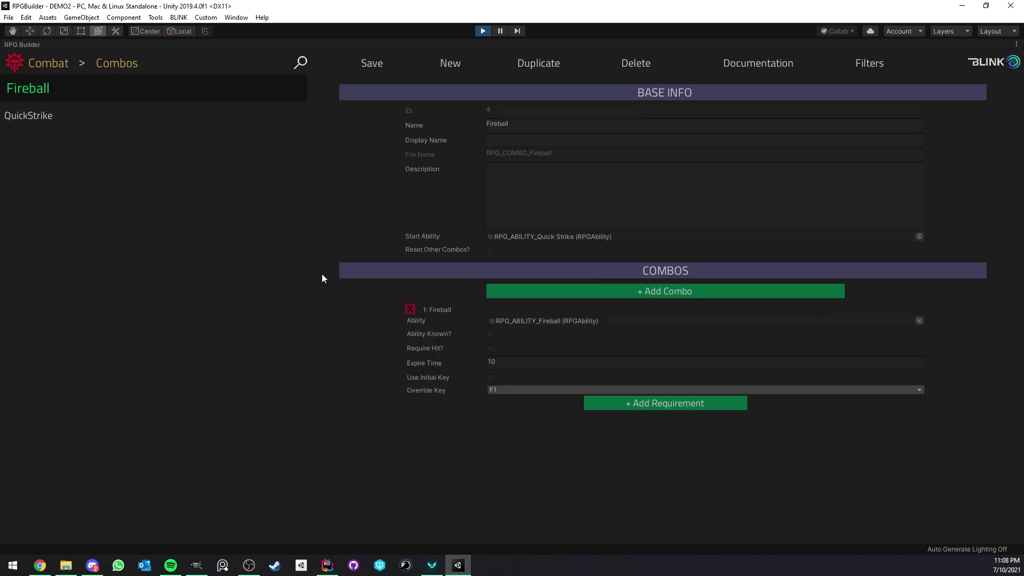
{"action": "left_click", "coordinate": [101, 114]}
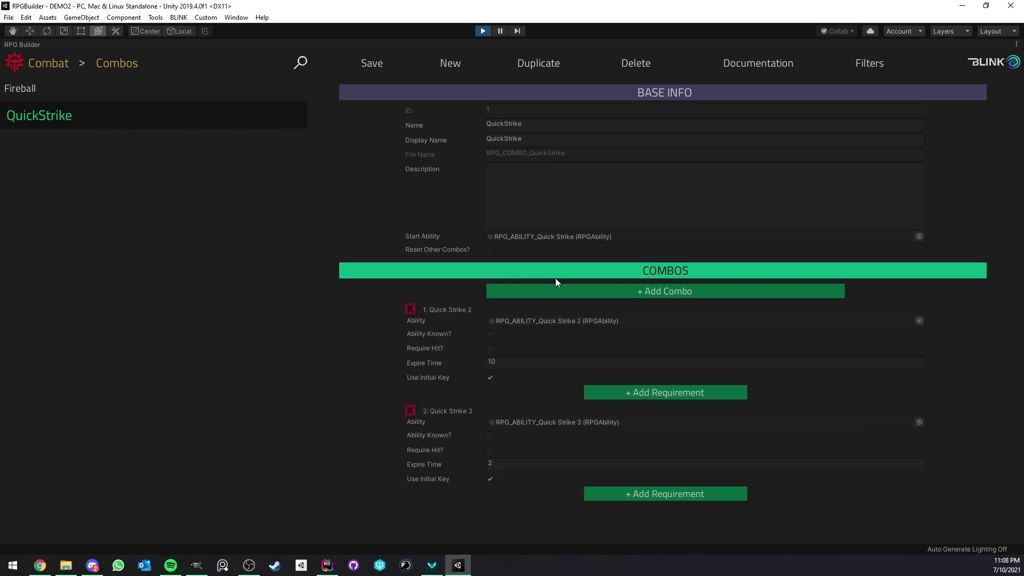
Try adding several Point Spent requirements to the Quick Strike 2 entry, remove them all and restore Use Initial Key.
{"action": "left_click", "coordinate": [630, 393]}
{"action": "left_click", "coordinate": [631, 392]}
{"action": "left_click", "coordinate": [630, 393]}
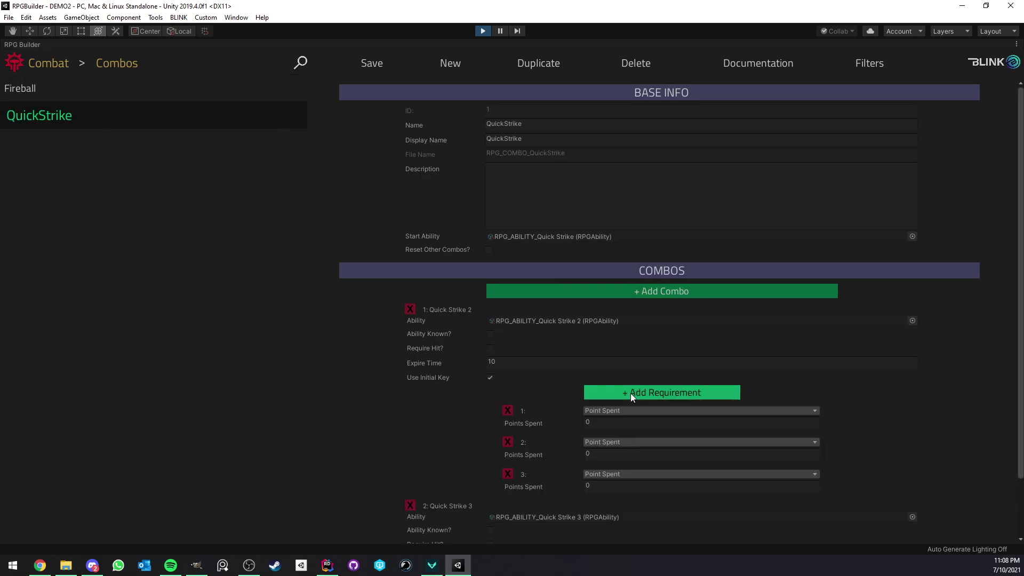
{"action": "left_click", "coordinate": [631, 393]}
{"action": "scroll", "coordinate": [630, 388], "scroll_direction": "down", "scroll_amount": 4}
{"action": "left_click", "coordinate": [507, 310]}
{"action": "left_click", "coordinate": [506, 310]}
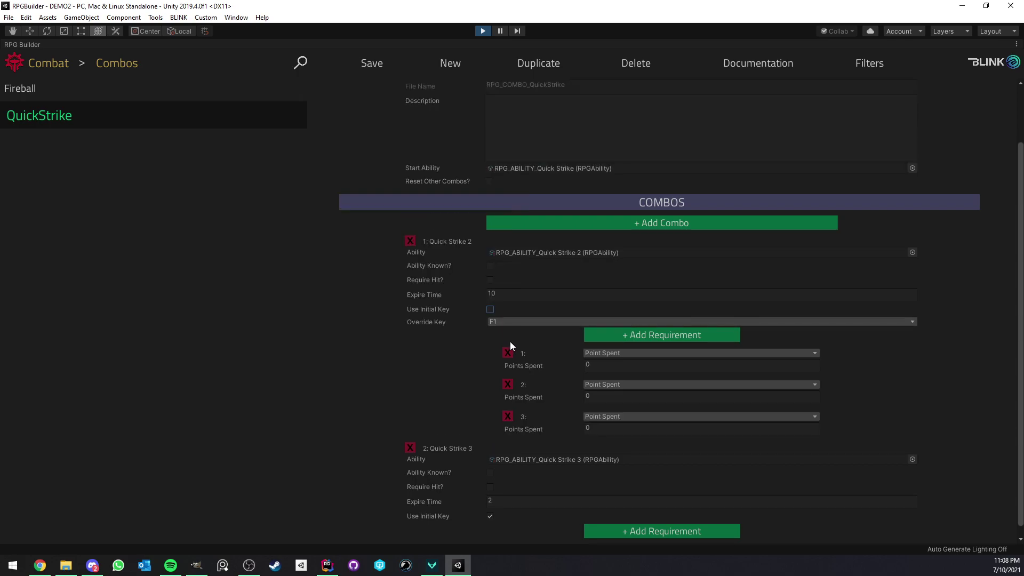
{"action": "left_click", "coordinate": [508, 352]}
{"action": "left_click", "coordinate": [508, 385]}
{"action": "left_click", "coordinate": [508, 400]}
{"action": "left_click", "coordinate": [491, 378]}
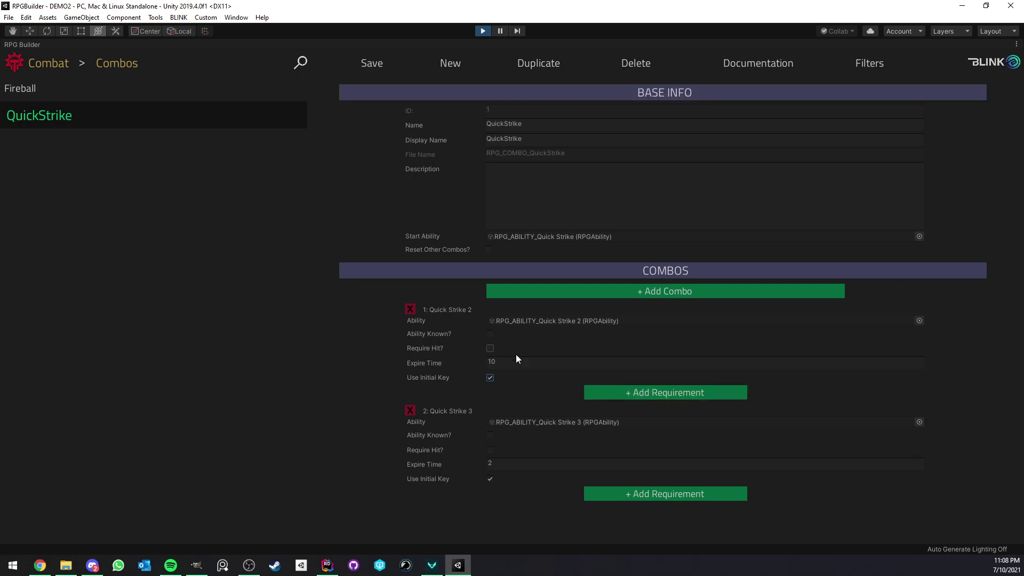
Add four Point Spent requirements to the Quick Strike 2 entry and delete all but one.
{"action": "left_click", "coordinate": [644, 396]}
{"action": "left_click", "coordinate": [644, 396]}
{"action": "left_click", "coordinate": [644, 396]}
{"action": "left_click", "coordinate": [645, 395]}
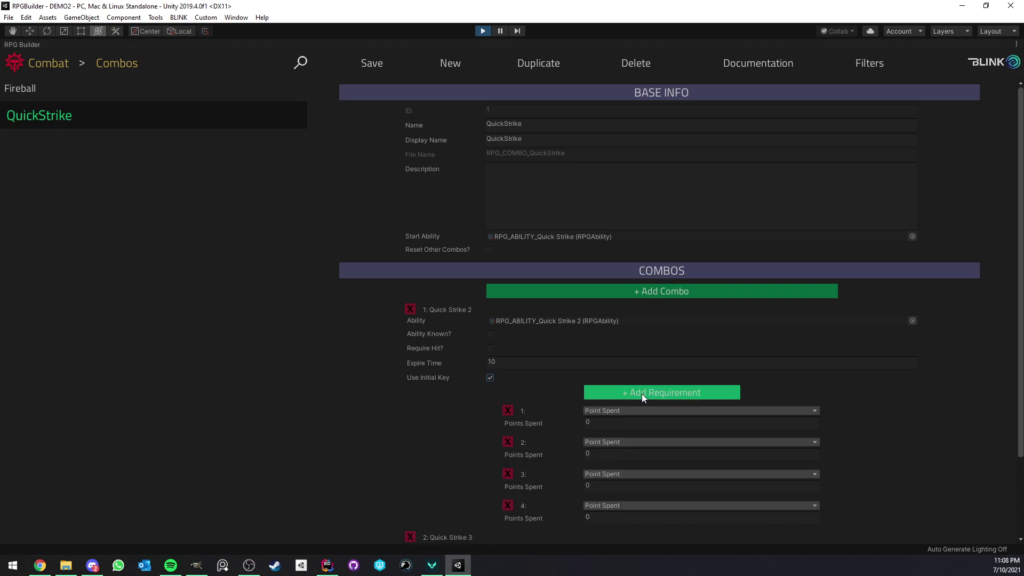
{"action": "scroll", "coordinate": [587, 379], "scroll_direction": "down", "scroll_amount": 3}
{"action": "left_click", "coordinate": [508, 377]}
{"action": "left_click", "coordinate": [509, 378]}
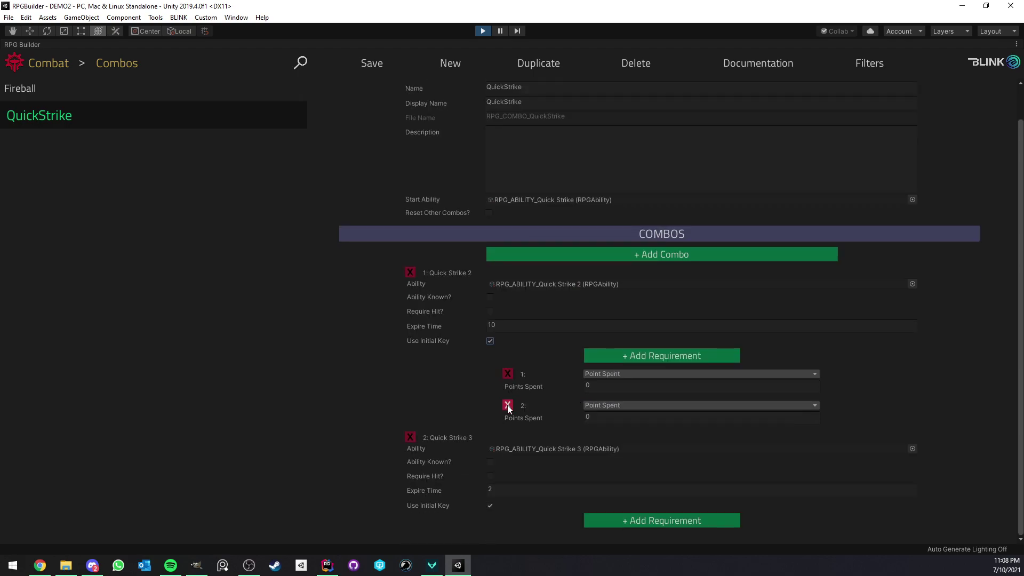
{"action": "left_click", "coordinate": [508, 405]}
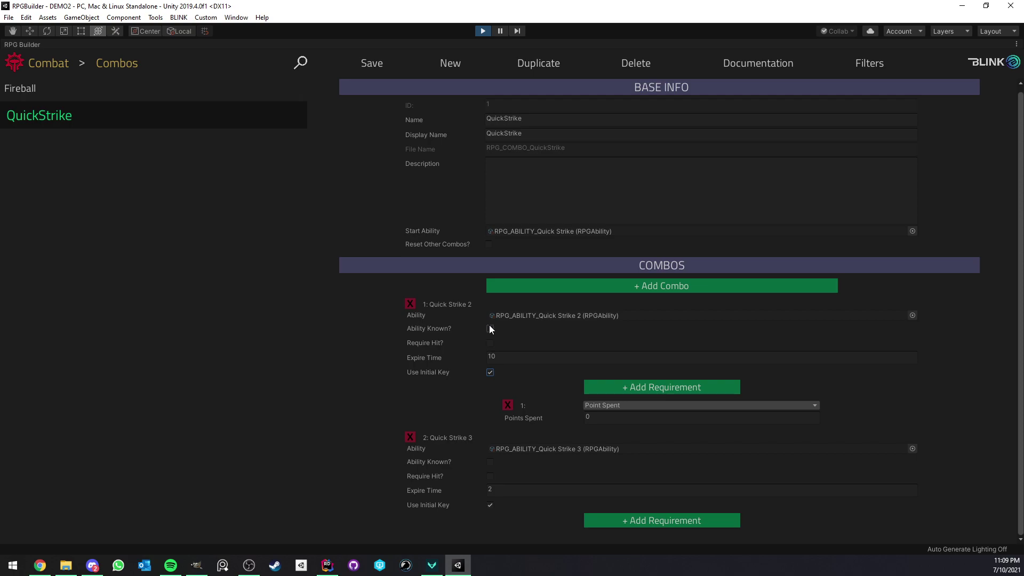
Make the Quick Strike 2 requirement a Quest State check on RPG_QUEST_Kill8Bears.
{"action": "left_click", "coordinate": [642, 406]}
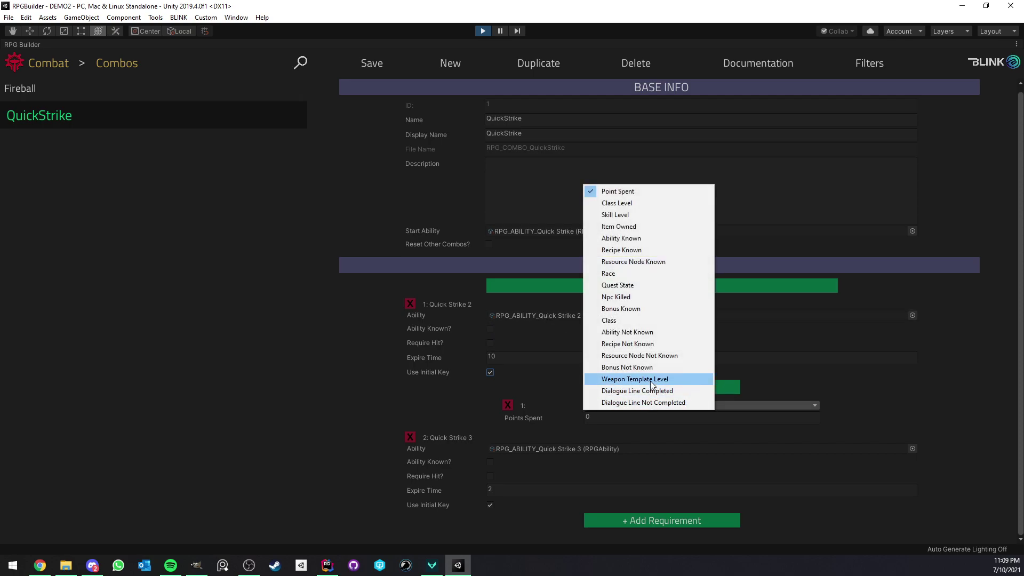
{"action": "left_click", "coordinate": [638, 287]}
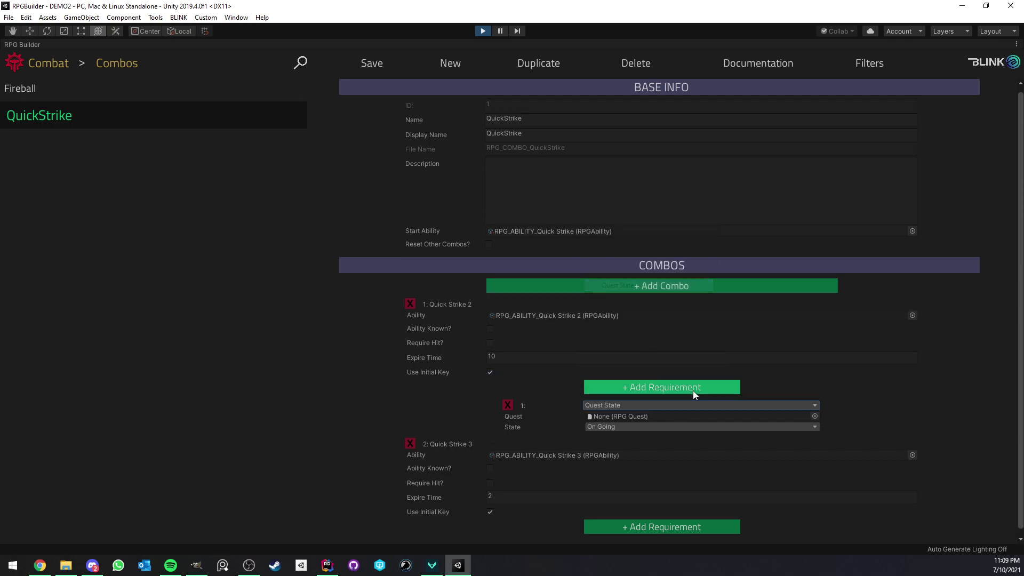
{"action": "left_click", "coordinate": [815, 416]}
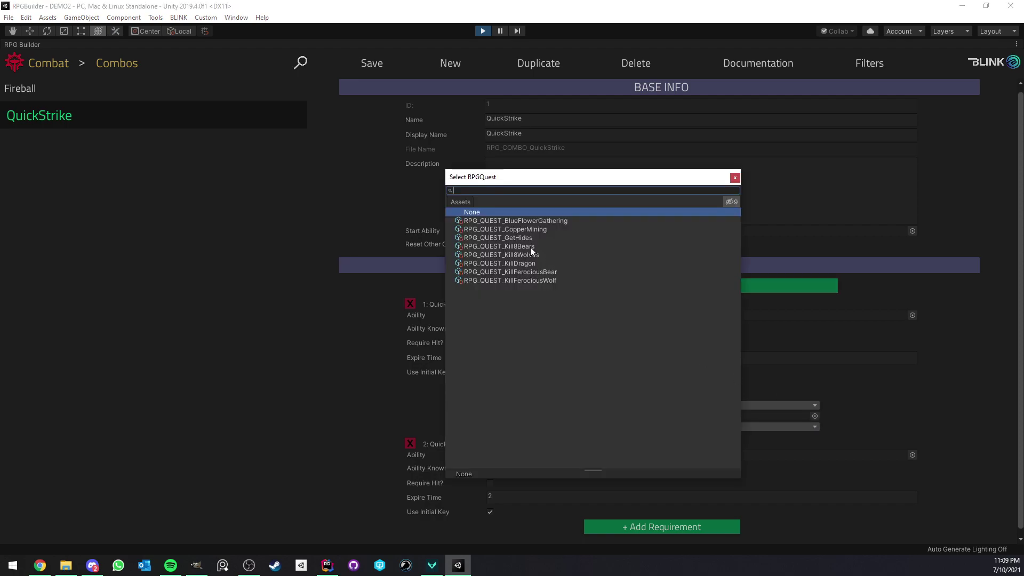
{"action": "double_click", "coordinate": [530, 247]}
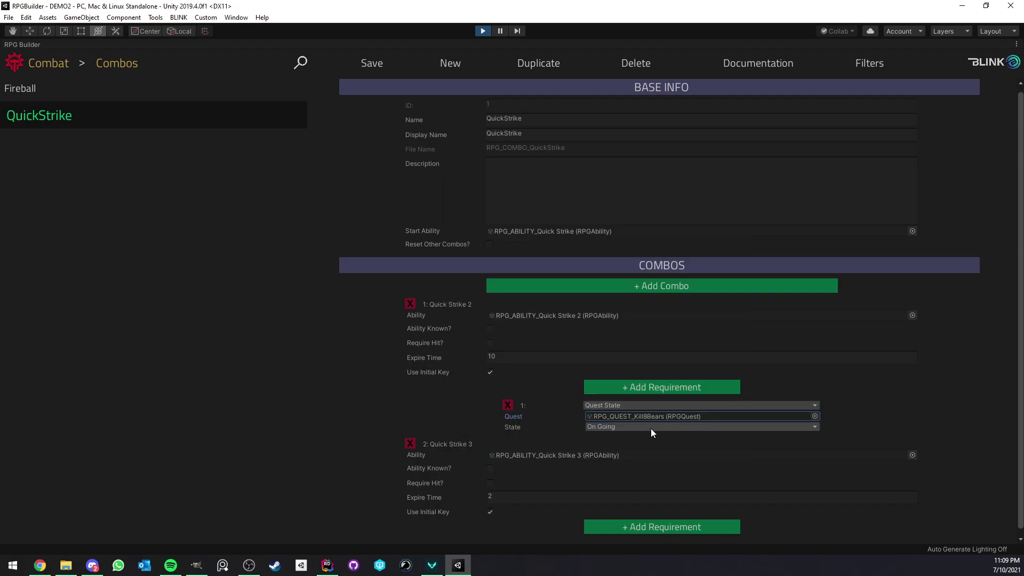
Try Abandonned and Failed as the quest requirement's State and set it back to On Going.
{"action": "left_click", "coordinate": [634, 427]}
{"action": "left_click", "coordinate": [641, 462]}
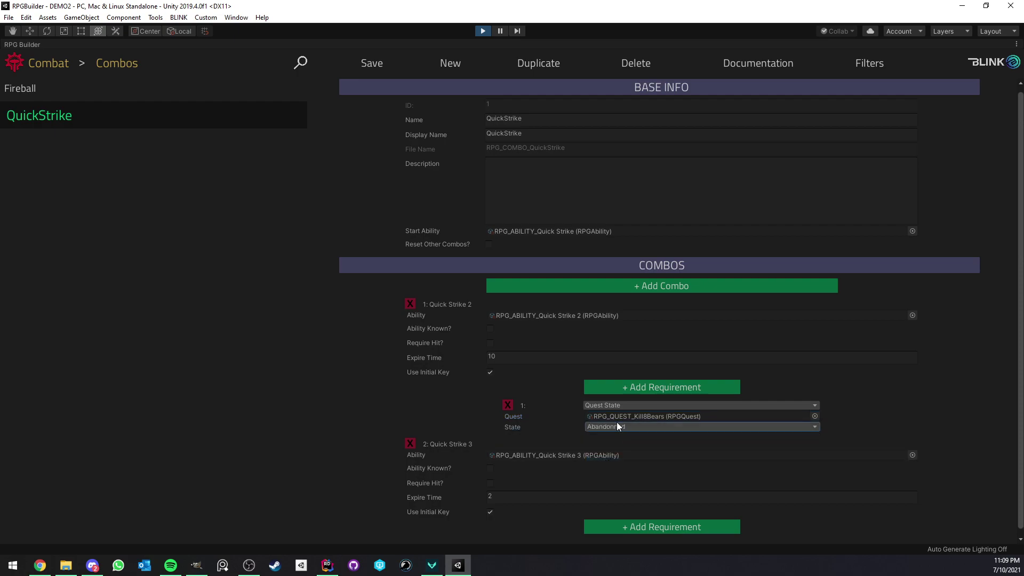
{"action": "left_click", "coordinate": [619, 427]}
{"action": "left_click", "coordinate": [624, 472]}
{"action": "left_click", "coordinate": [616, 427]}
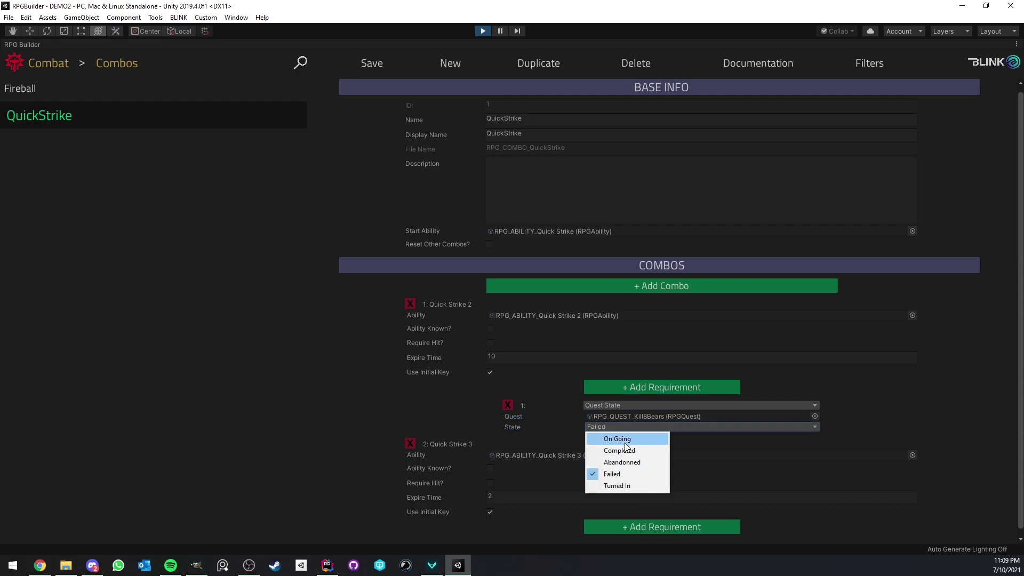
{"action": "left_click", "coordinate": [622, 439]}
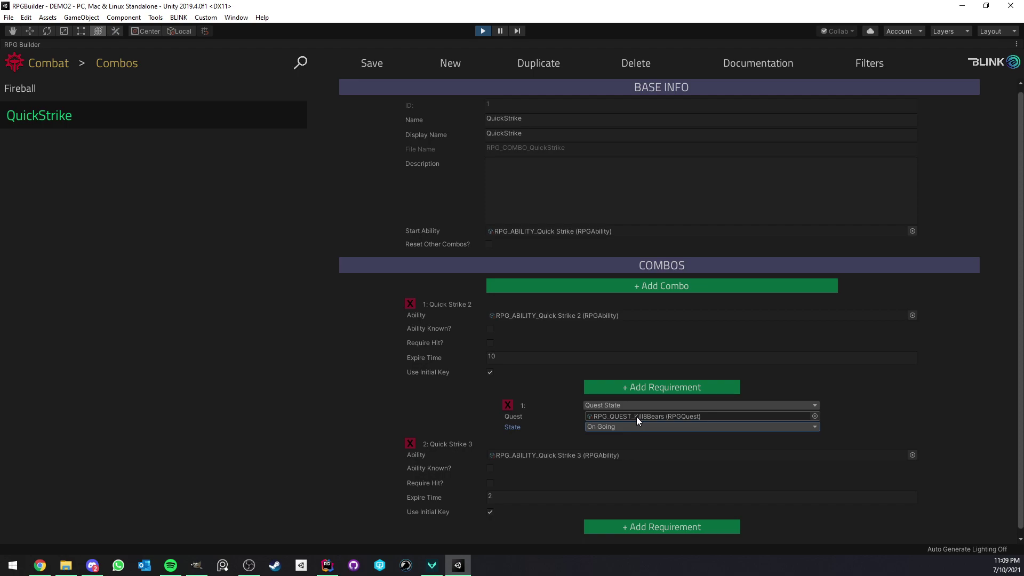
{"action": "left_click", "coordinate": [617, 427]}
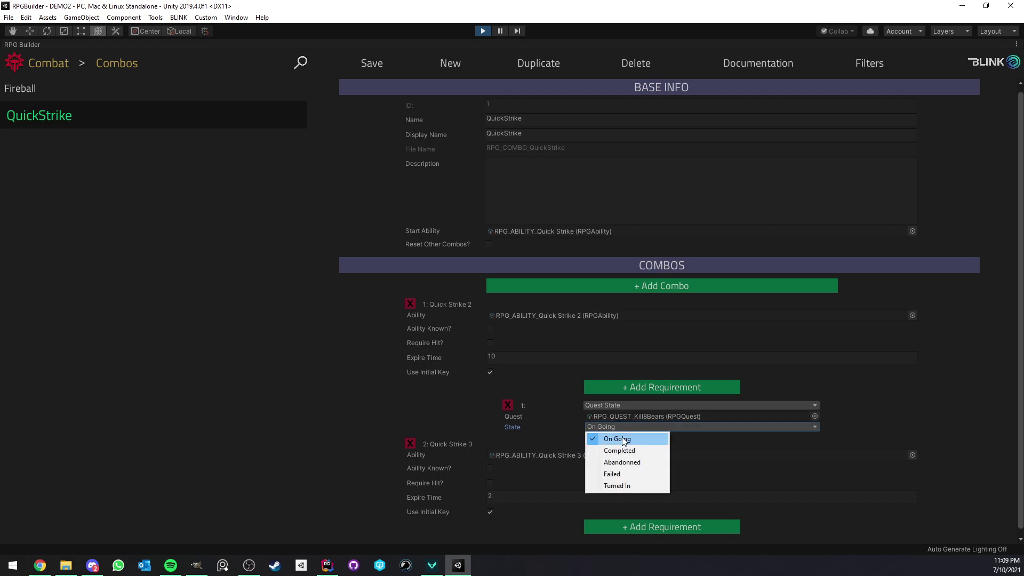
{"action": "left_click", "coordinate": [625, 439]}
Try Race and Class as the Quick Strike 2 requirement type, and settle on Item Owned with Consumed enabled.
{"action": "left_click", "coordinate": [611, 407]}
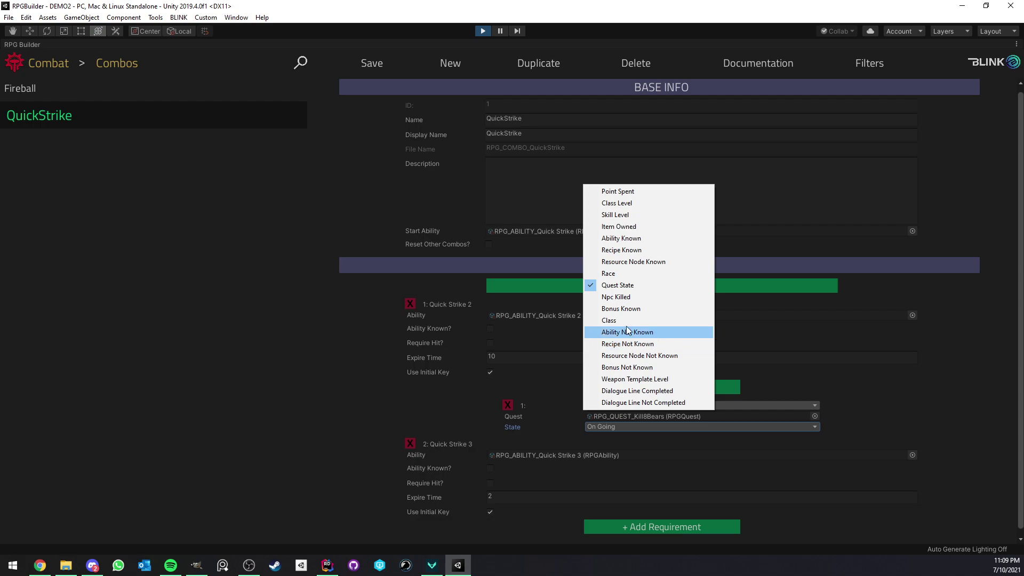
{"action": "left_click", "coordinate": [616, 274]}
{"action": "left_click", "coordinate": [600, 409]}
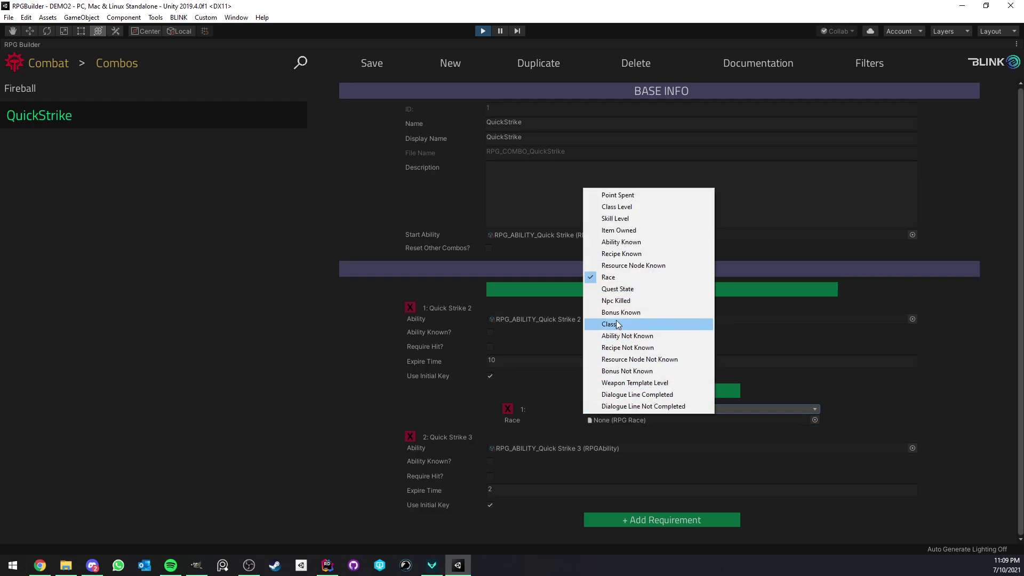
{"action": "left_click", "coordinate": [619, 324]}
{"action": "left_click", "coordinate": [597, 408]}
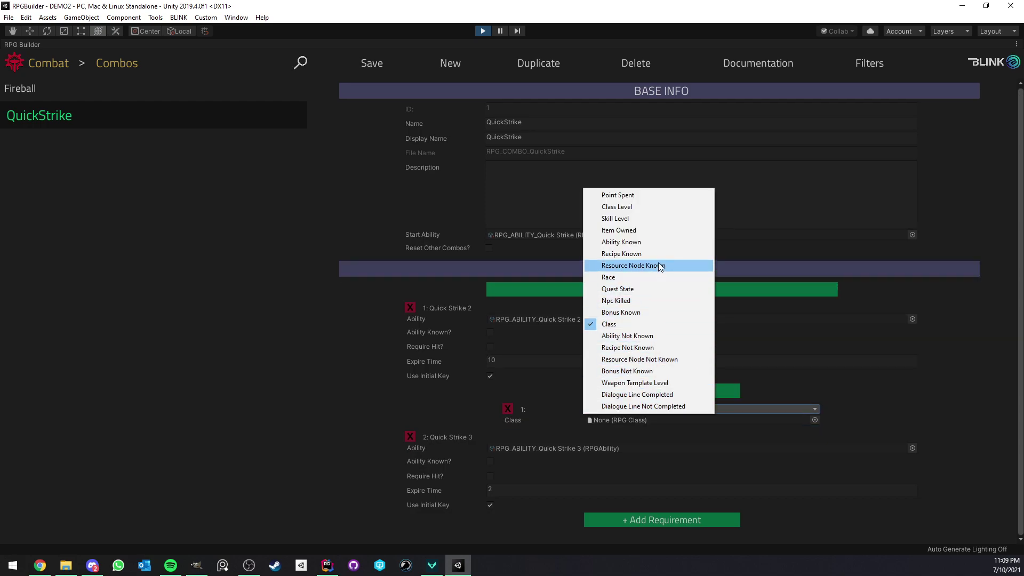
{"action": "left_click", "coordinate": [640, 232]}
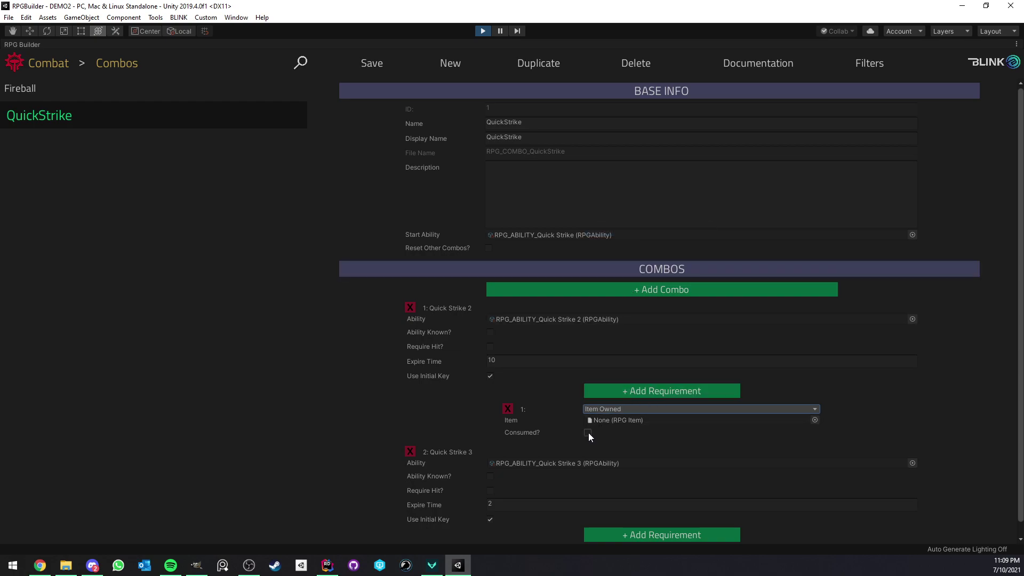
{"action": "left_click", "coordinate": [606, 411]}
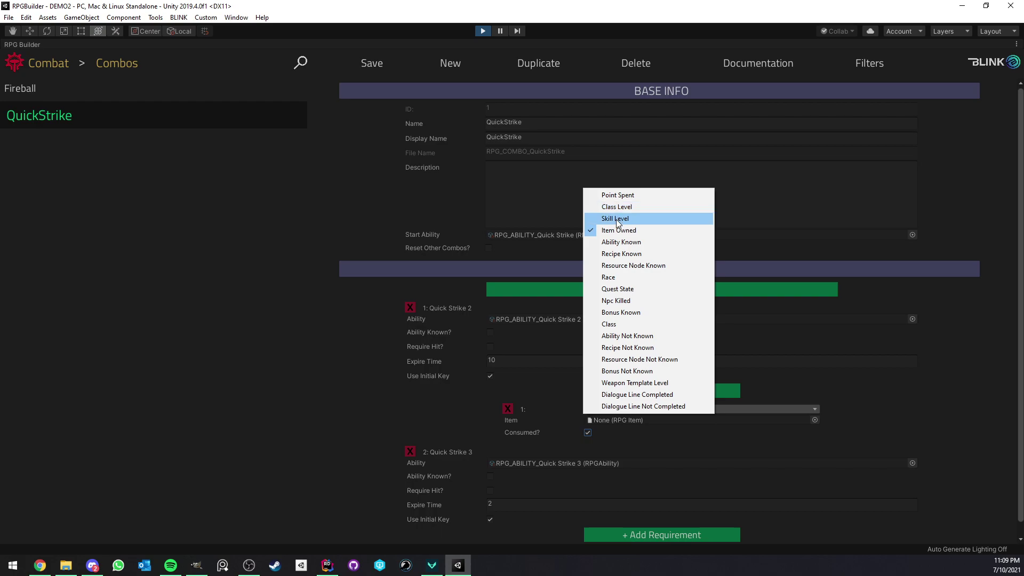
{"action": "left_click", "coordinate": [421, 392]}
Add three Point Spent requirements to the Quick Strike 3 entry, plus a third combo entry with its own requirement.
{"action": "scroll", "coordinate": [552, 381], "scroll_direction": "down", "scroll_amount": 1}
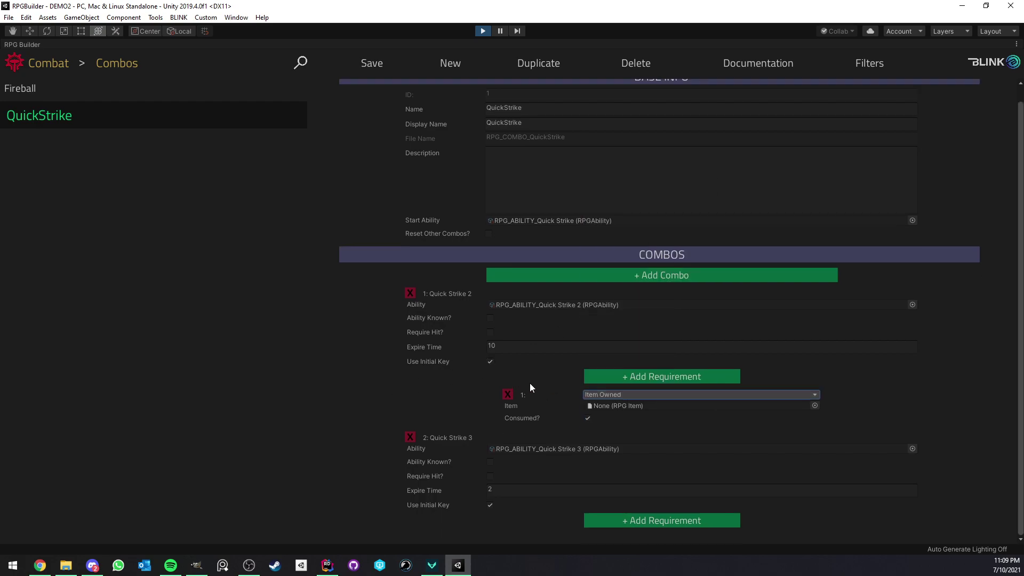
{"action": "left_click", "coordinate": [626, 519]}
{"action": "scroll", "coordinate": [592, 474], "scroll_direction": "down", "scroll_amount": 5}
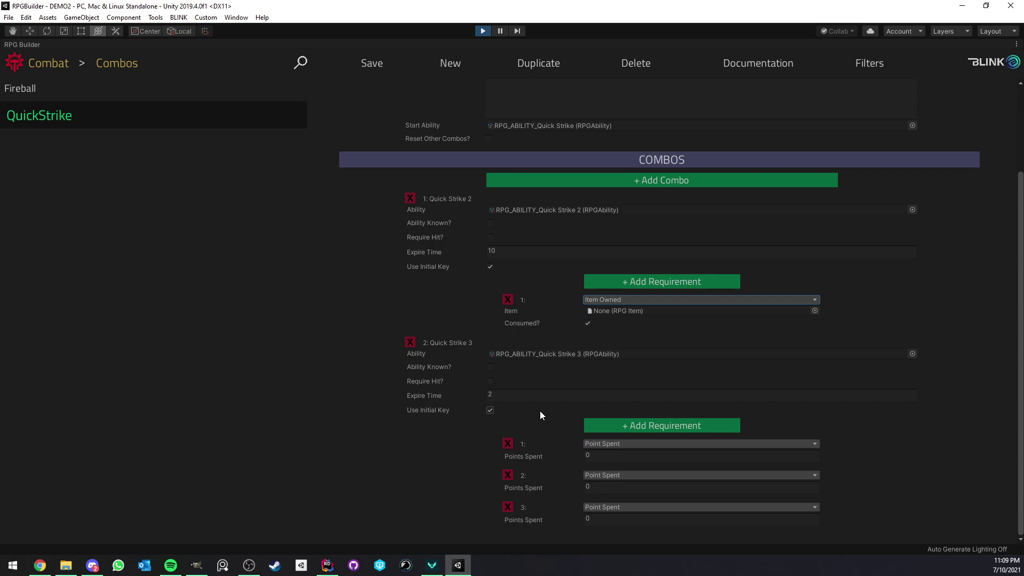
{"action": "left_click", "coordinate": [540, 181]}
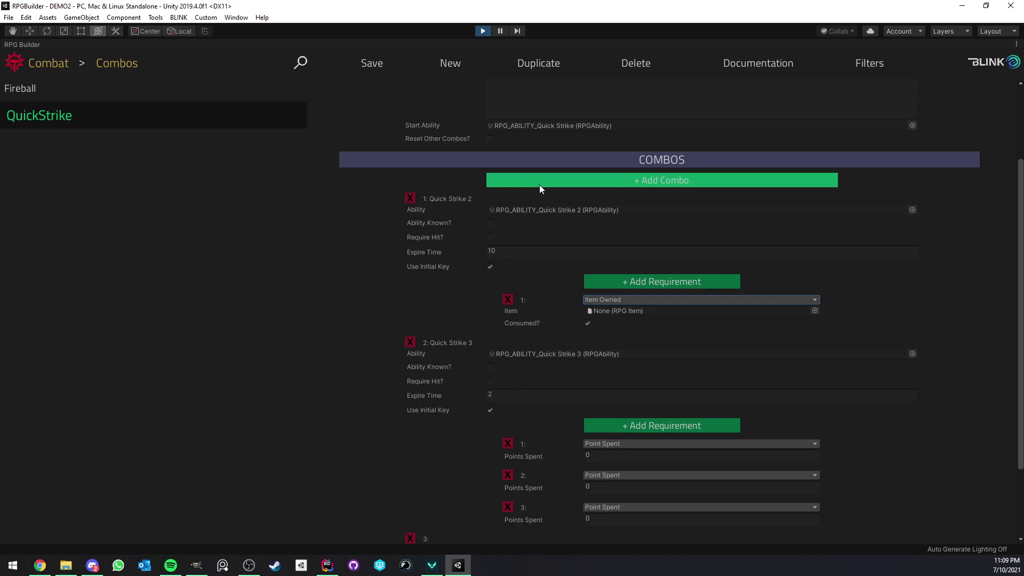
{"action": "scroll", "coordinate": [565, 459], "scroll_direction": "down", "scroll_amount": 7}
{"action": "left_click", "coordinate": [633, 520]}
{"action": "scroll", "coordinate": [613, 481], "scroll_direction": "down", "scroll_amount": 2}
{"action": "scroll", "coordinate": [552, 313], "scroll_direction": "up", "scroll_amount": 8}
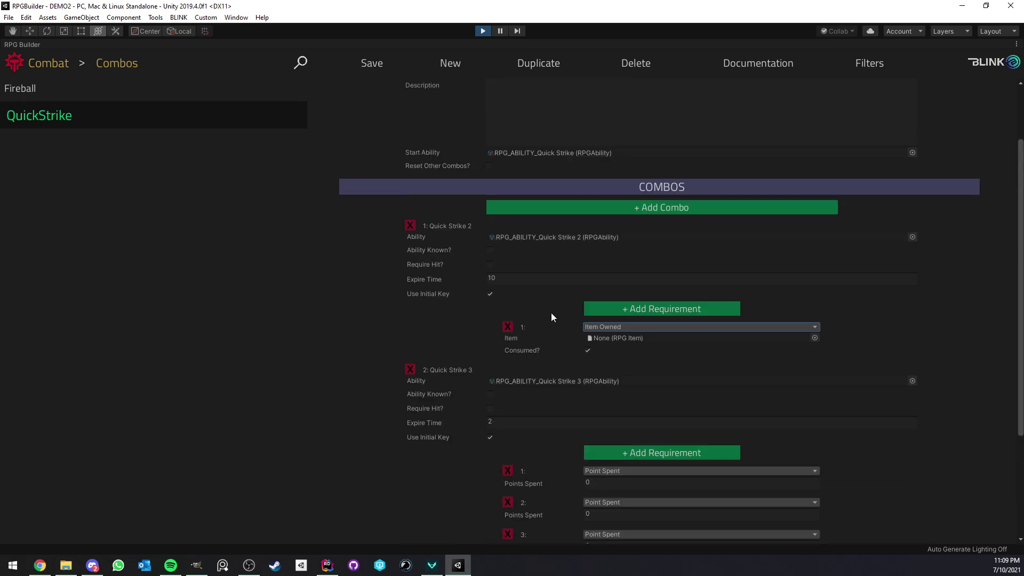
{"action": "scroll", "coordinate": [585, 311], "scroll_direction": "down", "scroll_amount": 5}
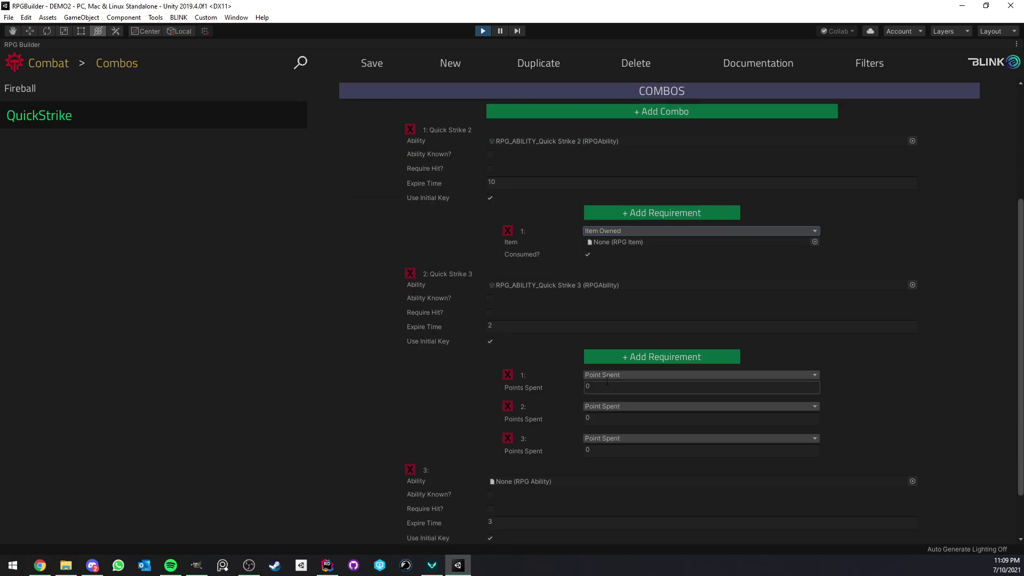
{"action": "scroll", "coordinate": [597, 375], "scroll_direction": "down", "scroll_amount": 4}
{"action": "scroll", "coordinate": [396, 244], "scroll_direction": "up", "scroll_amount": 12}
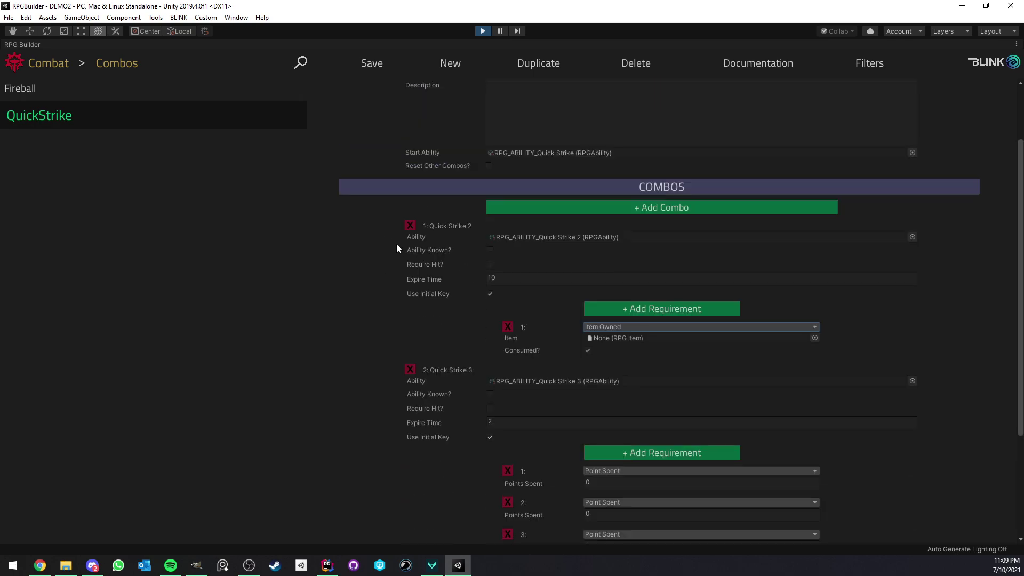
Return the maximized RPG Builder window to the docked layout and show the Game view.
{"action": "right_click", "coordinate": [43, 44]}
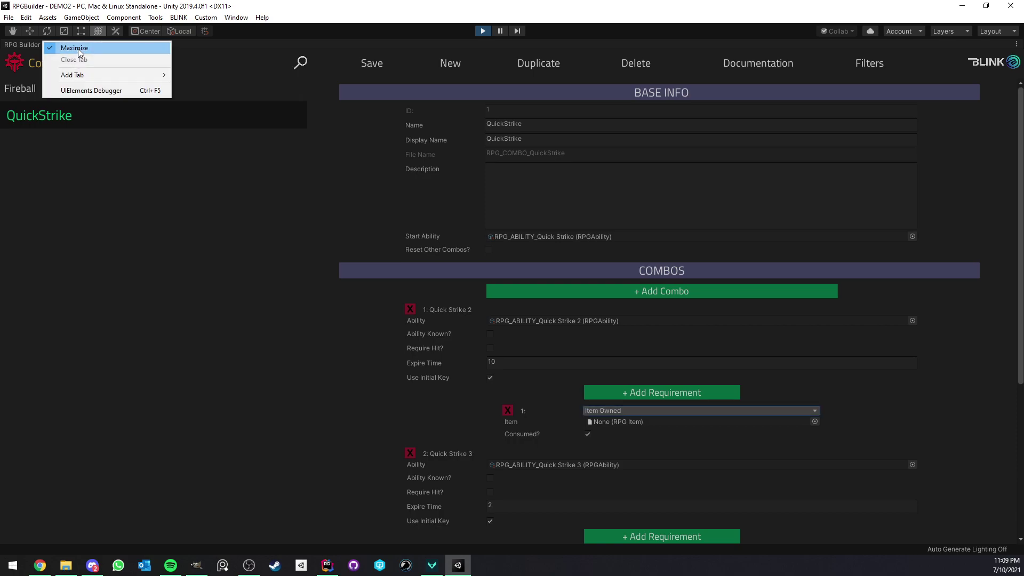
{"action": "left_click", "coordinate": [78, 49]}
{"action": "right_click", "coordinate": [62, 46]}
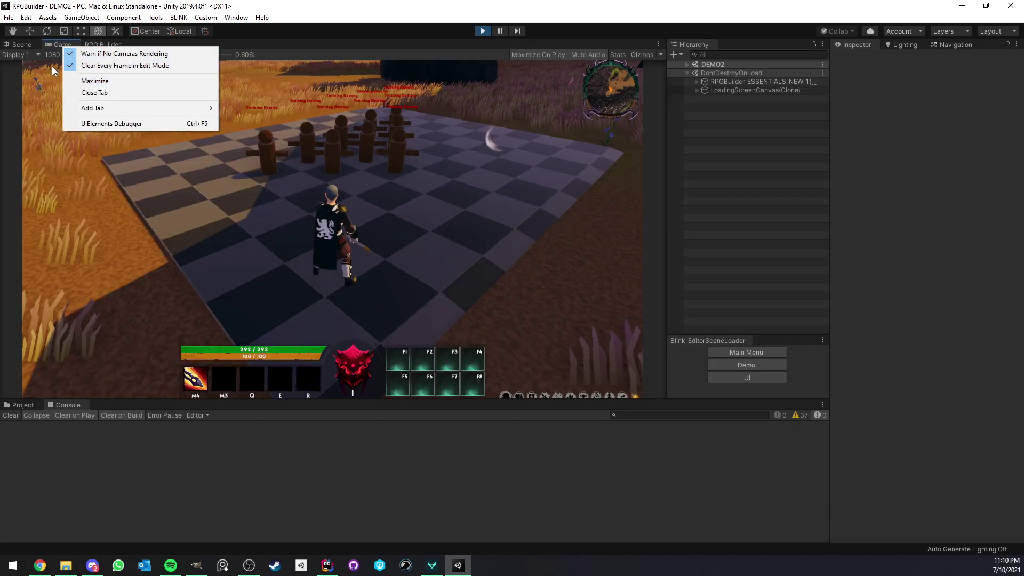
{"action": "left_click", "coordinate": [48, 85]}
Open the Quick Strike 3 ability in RPG Builder's Combat abilities and go to its applied effects.
{"action": "left_click", "coordinate": [94, 44]}
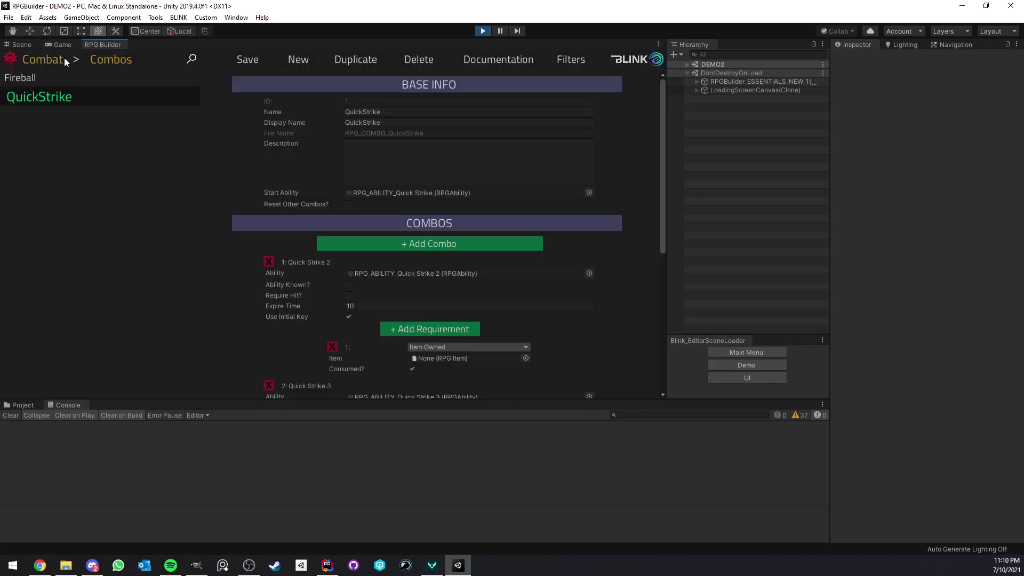
{"action": "left_click", "coordinate": [84, 58]}
{"action": "left_click", "coordinate": [82, 73]}
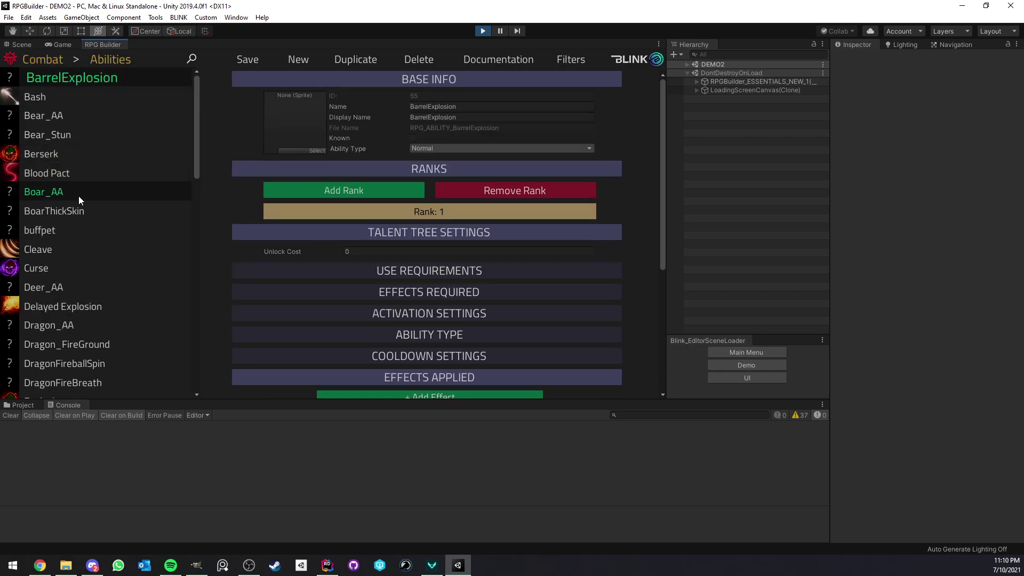
{"action": "scroll", "coordinate": [79, 197], "scroll_direction": "down", "scroll_amount": 3}
{"action": "scroll", "coordinate": [79, 196], "scroll_direction": "down", "scroll_amount": 10}
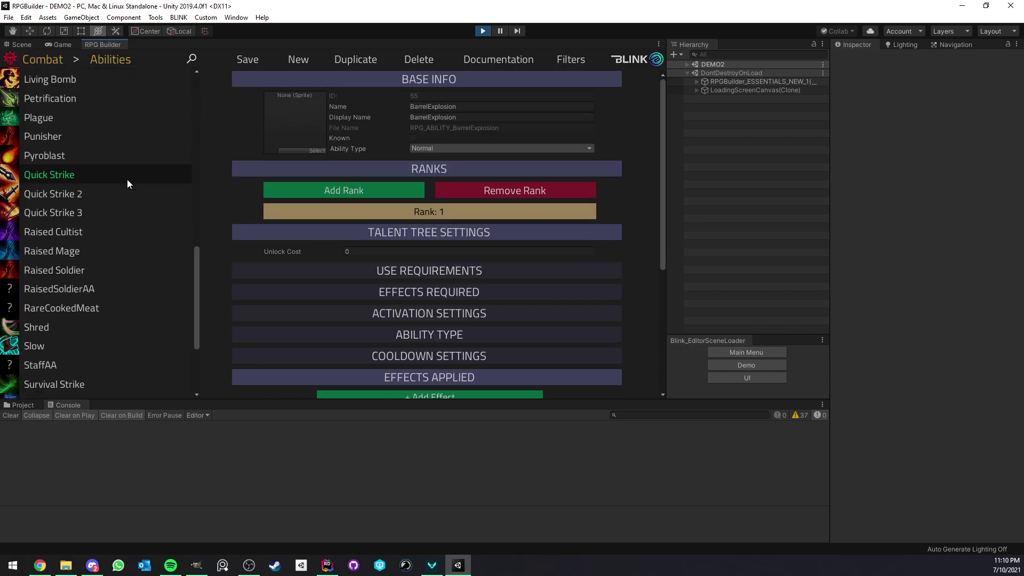
{"action": "left_click", "coordinate": [92, 212]}
{"action": "scroll", "coordinate": [255, 195], "scroll_direction": "down", "scroll_amount": 6}
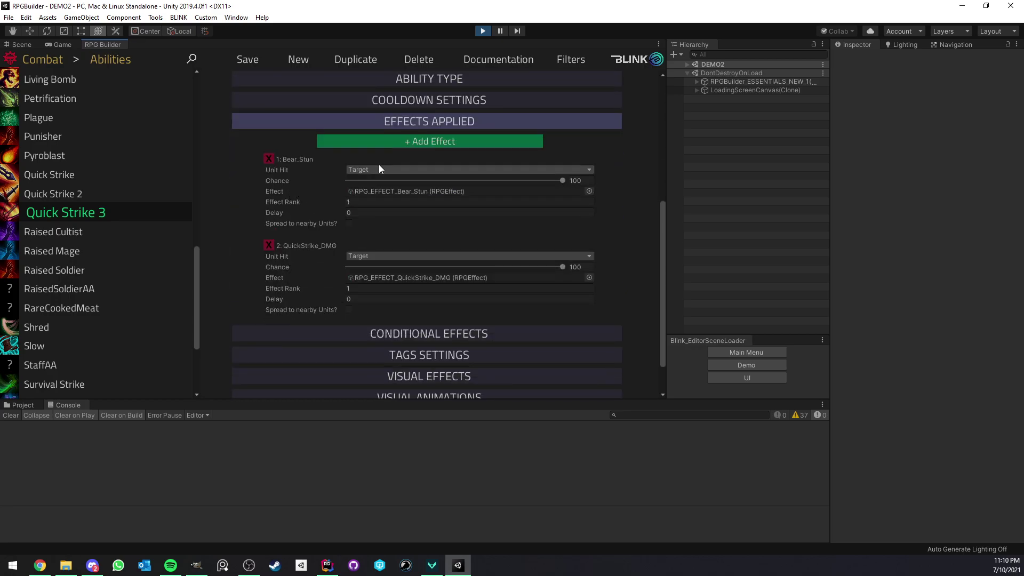
Add RPG_EFFECT_Knockback as a third applied effect of Quick Strike 3 with a chance of 40.5, and save the ability.
{"action": "left_click", "coordinate": [376, 141]}
{"action": "scroll", "coordinate": [396, 241], "scroll_direction": "down", "scroll_amount": 3}
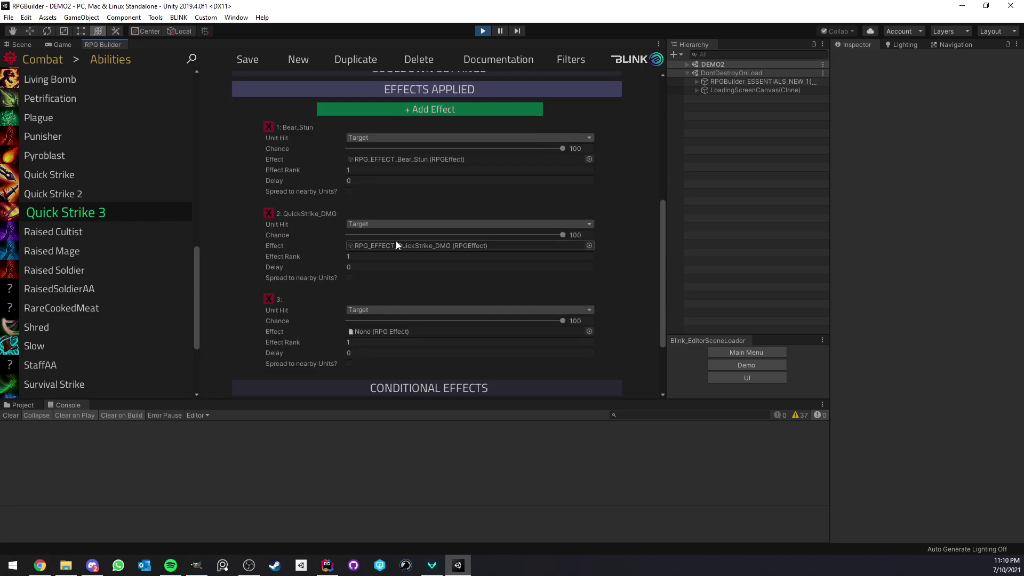
{"action": "left_click", "coordinate": [589, 301]}
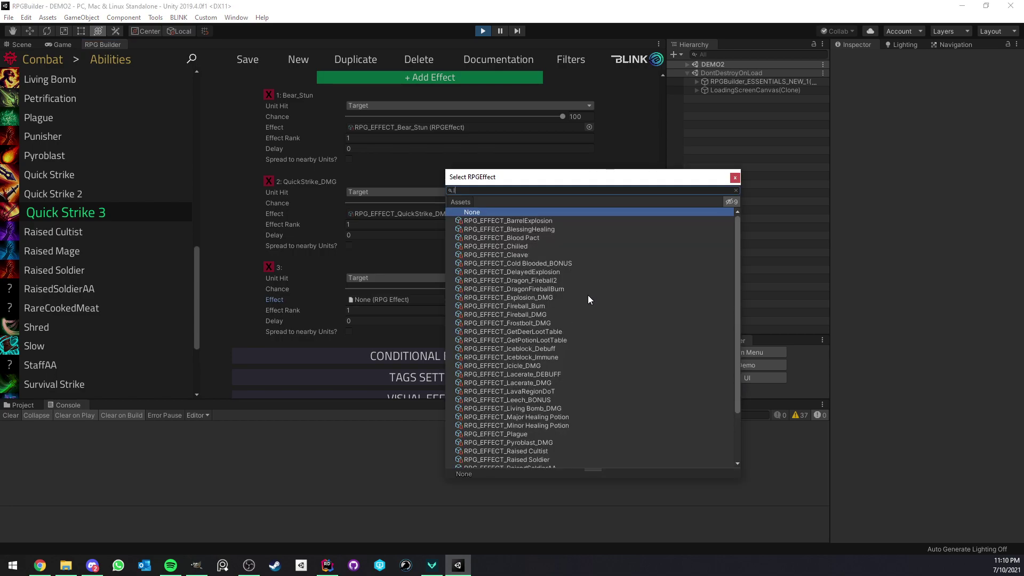
{"action": "type", "text": "kno"}
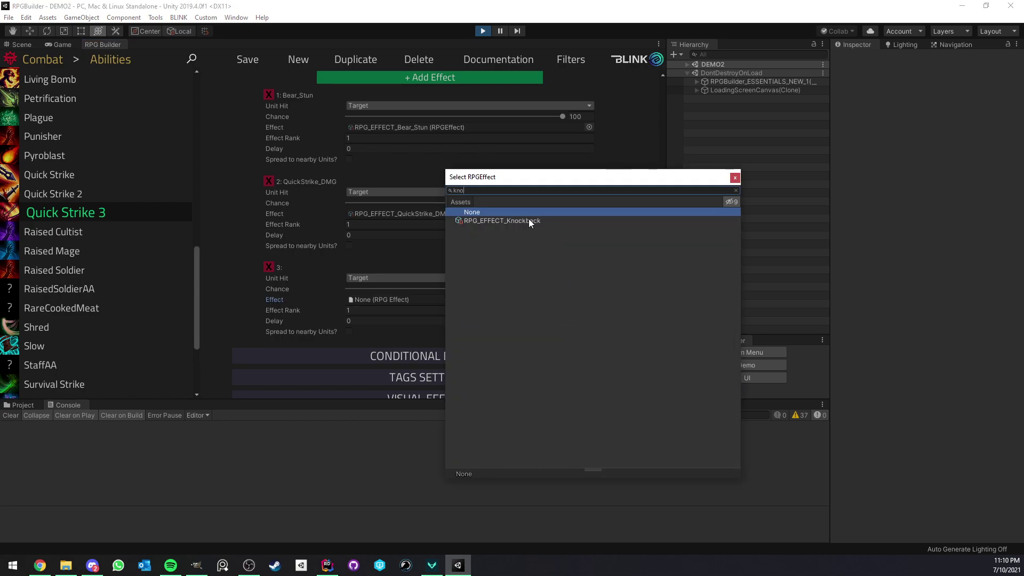
{"action": "double_click", "coordinate": [529, 220]}
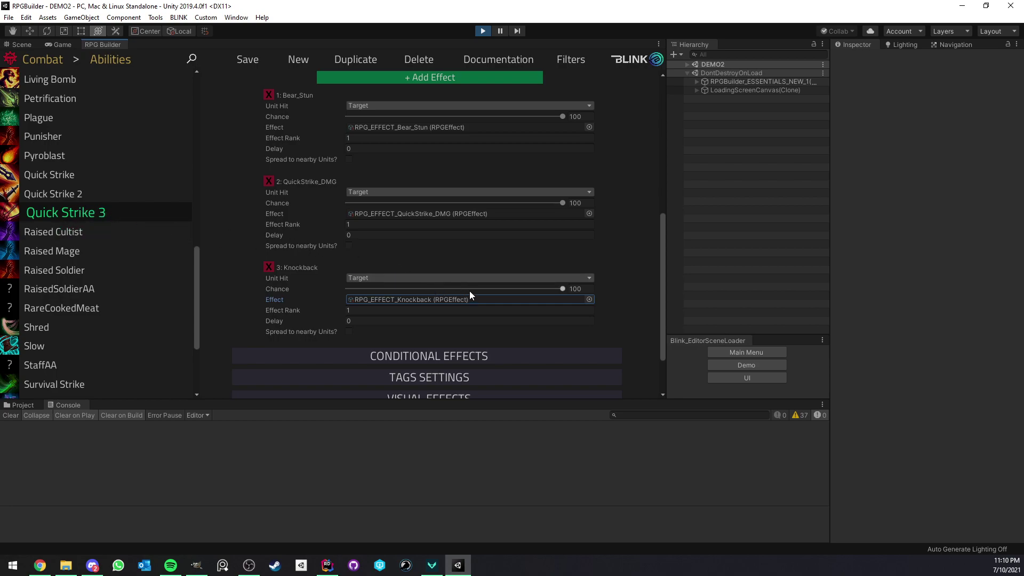
{"action": "left_click_drag", "start_coordinate": [469, 289], "coordinate": [432, 288]}
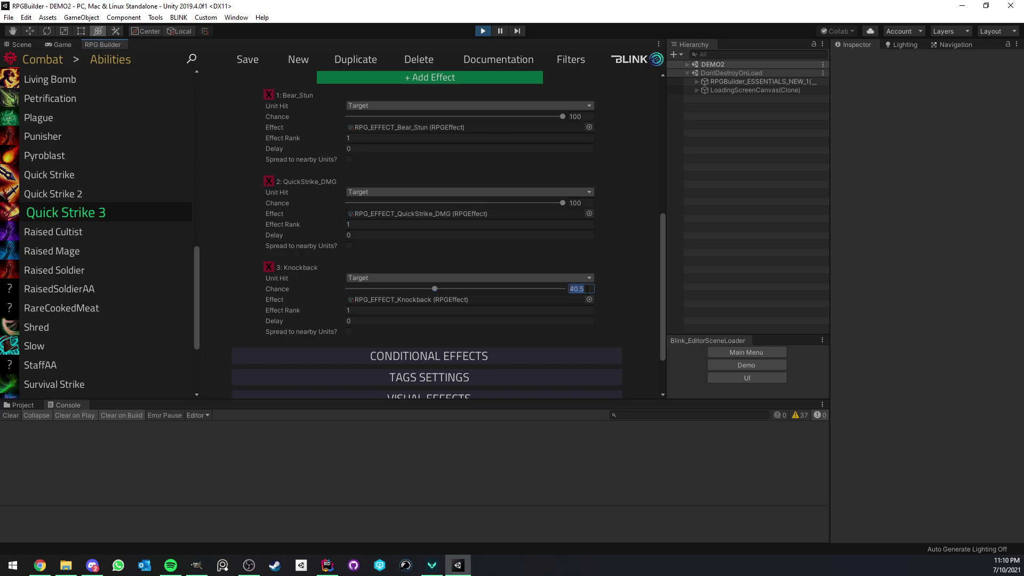
{"action": "left_click", "coordinate": [244, 59]}
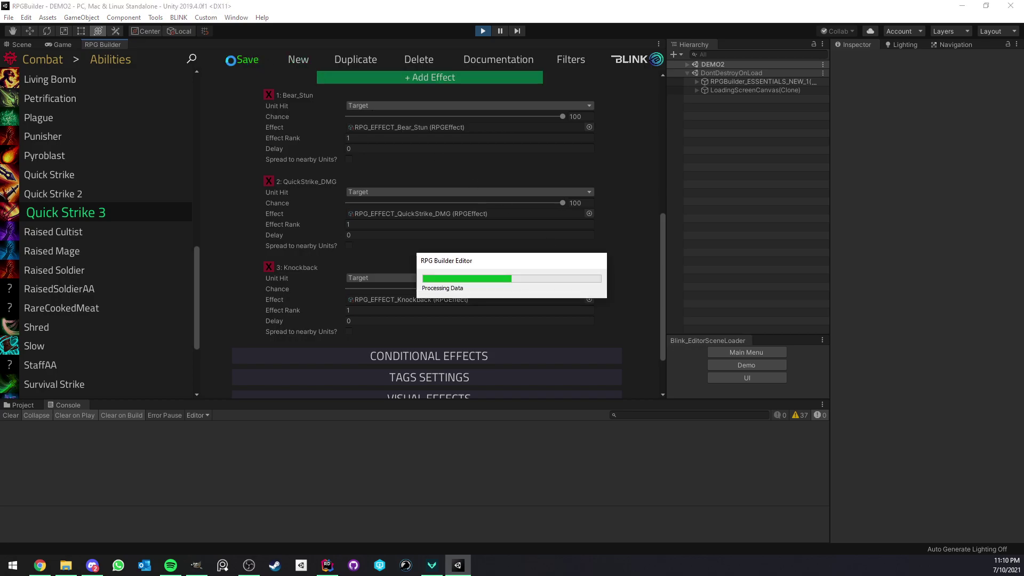
Maximize the Game view and strike the training dummies with Quick Strike to check which combo follow-ups are offered.
{"action": "left_click", "coordinate": [94, 77]}
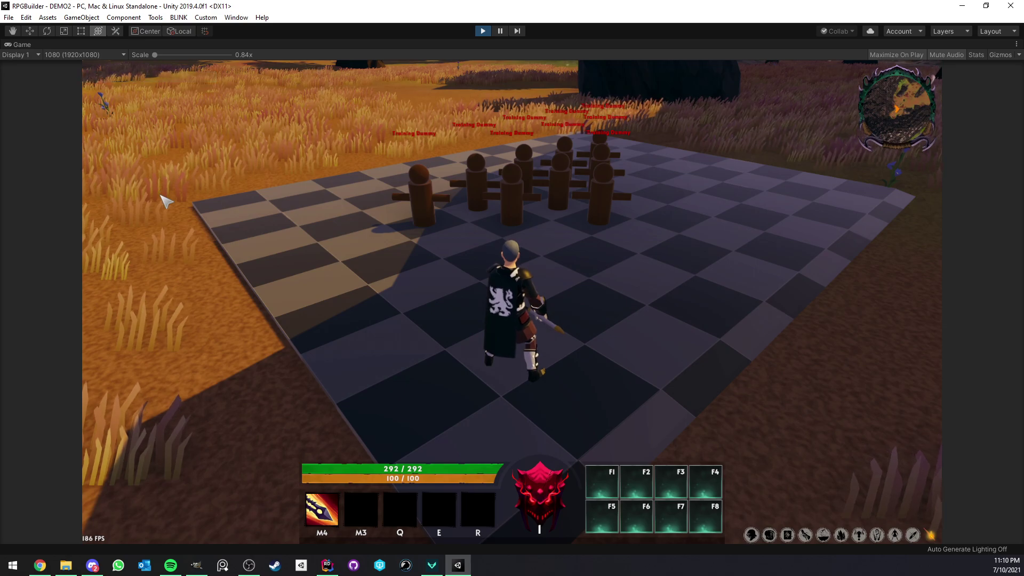
{"action": "key", "text": "w"}
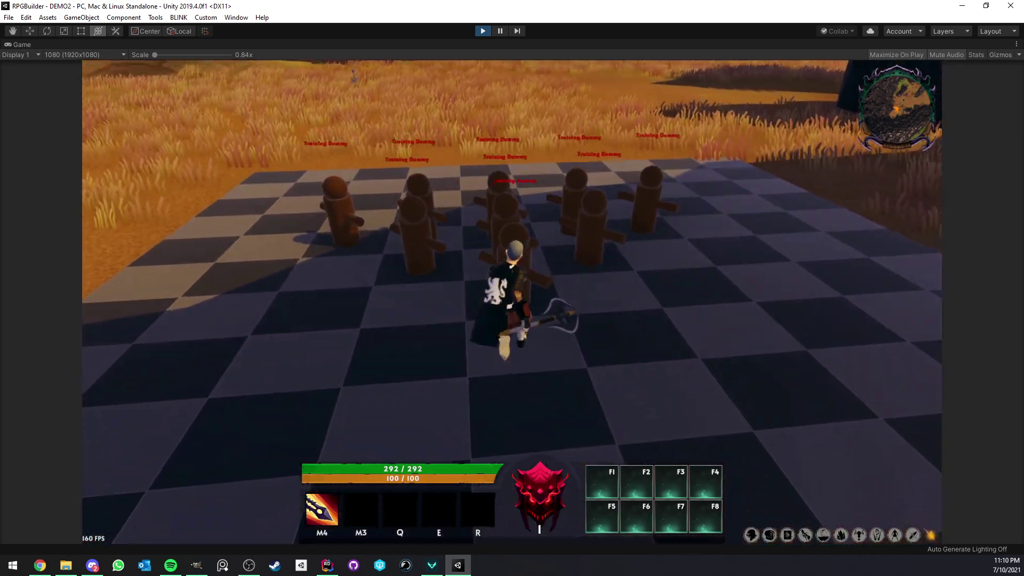
{"action": "key", "text": "s"}
{"action": "key", "text": "w"}
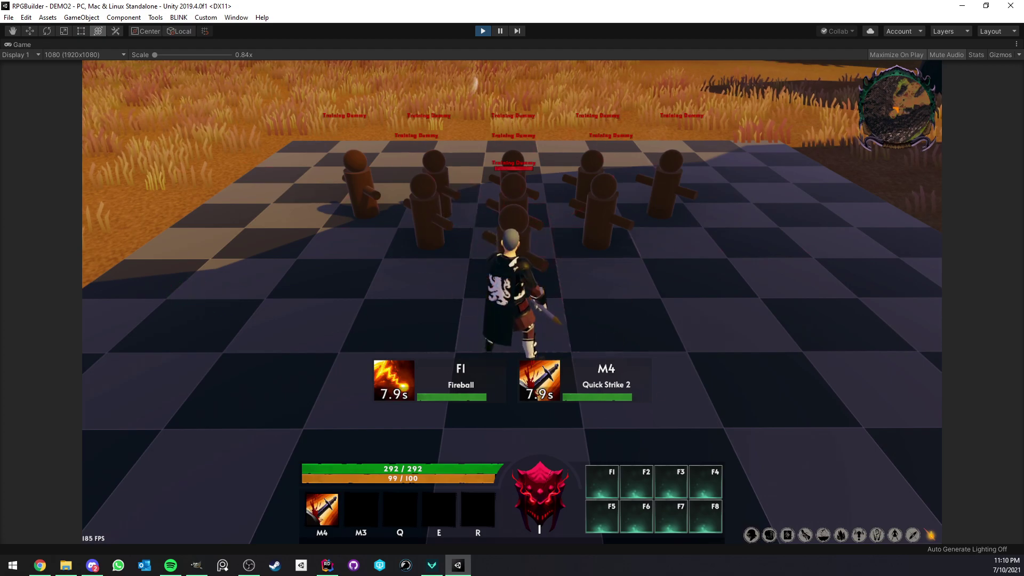
{"action": "right_click_drag", "start_coordinate": [139, 137], "coordinate": [137, 133]}
Remove the Fireball entry from the Fireball combo in a maximized RPG Builder window and save the combo.
{"action": "right_click", "coordinate": [32, 44]}
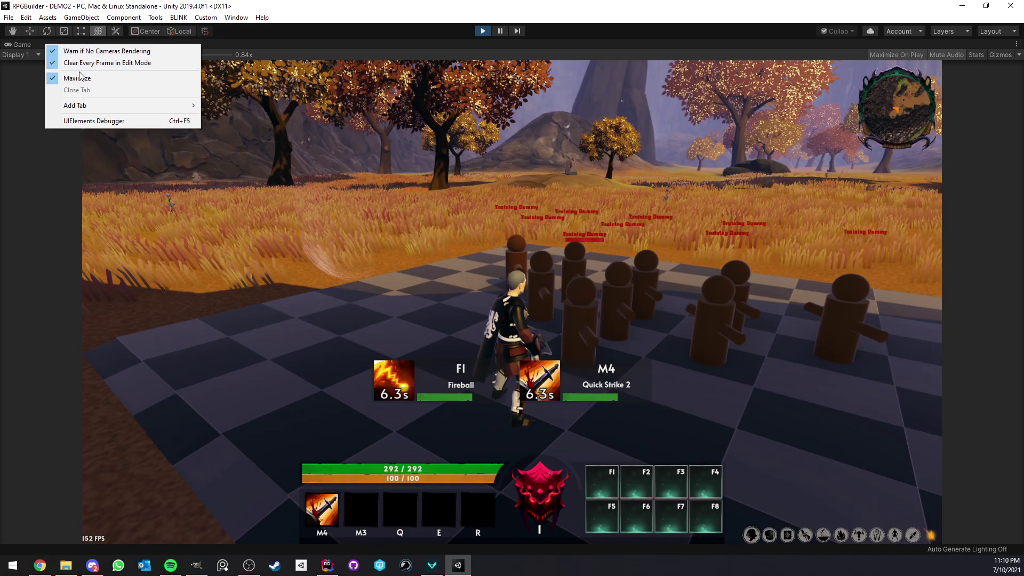
{"action": "left_click", "coordinate": [69, 75]}
{"action": "left_click", "coordinate": [103, 44]}
{"action": "right_click", "coordinate": [103, 44]}
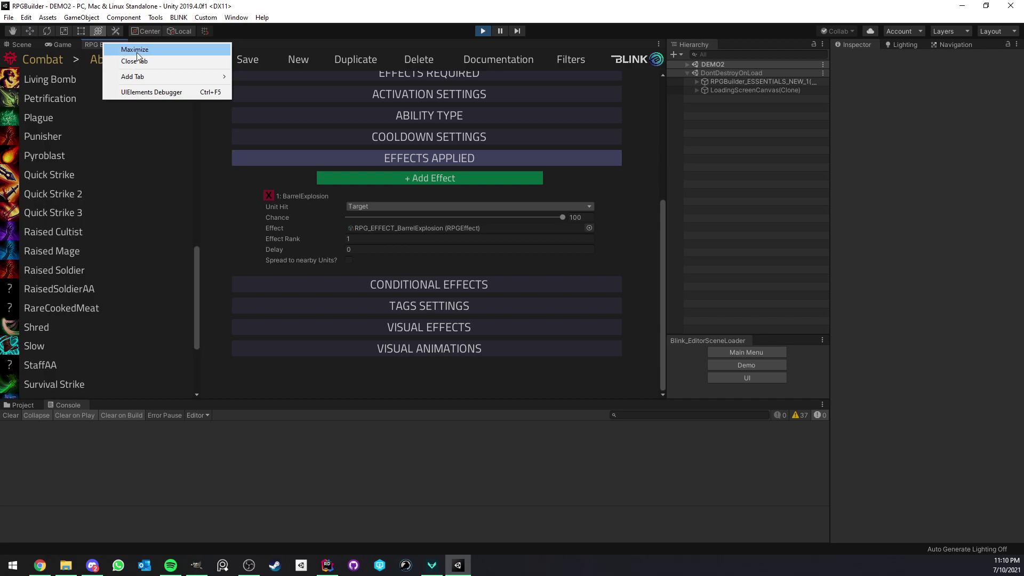
{"action": "left_click", "coordinate": [136, 47]}
{"action": "left_click", "coordinate": [112, 63]}
{"action": "left_click", "coordinate": [80, 331]}
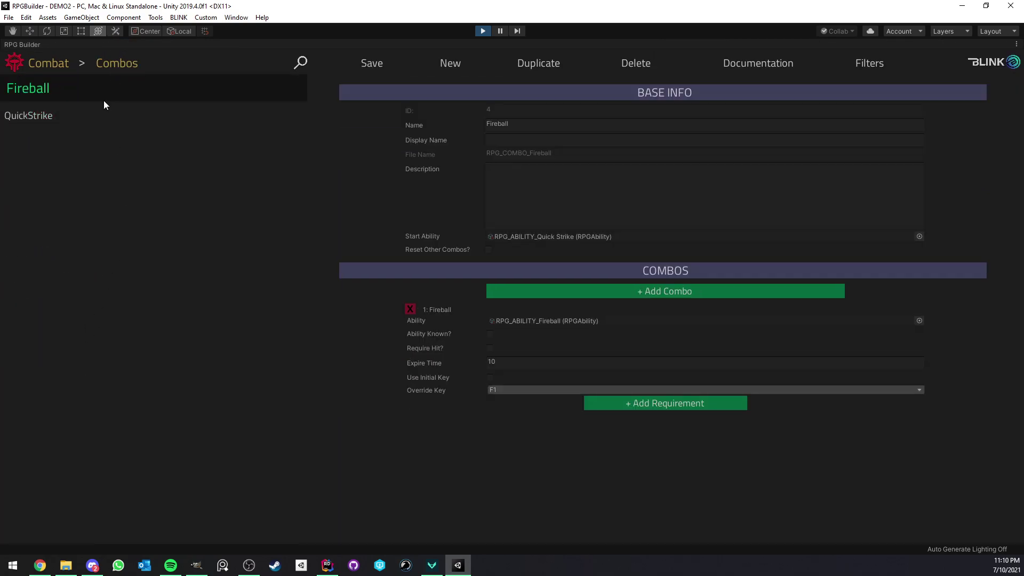
{"action": "left_click", "coordinate": [410, 309]}
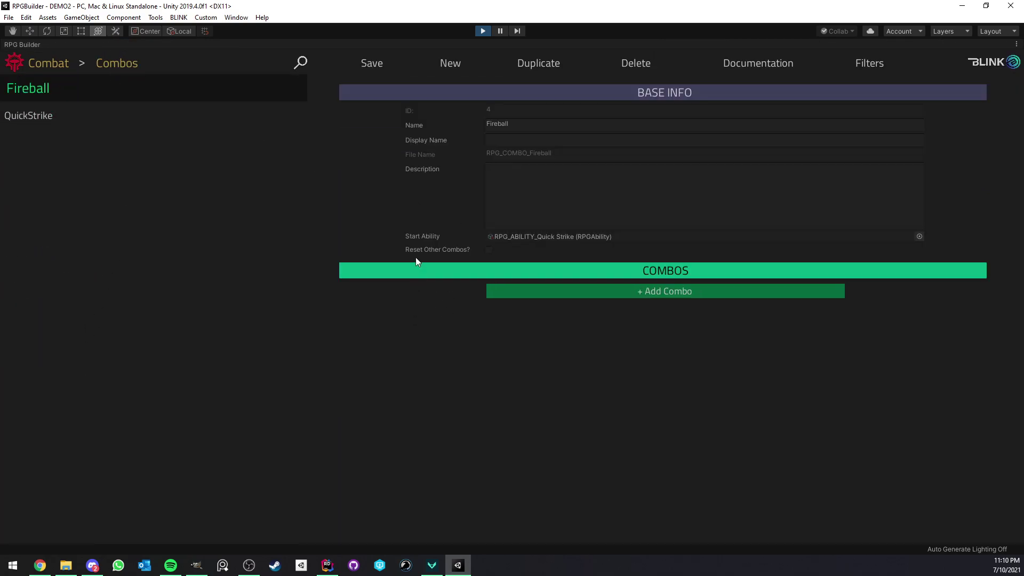
{"action": "left_click", "coordinate": [369, 63]}
Return RPG Builder to the docked layout and maximize the running Game view.
{"action": "right_click", "coordinate": [47, 42]}
{"action": "left_click", "coordinate": [78, 48]}
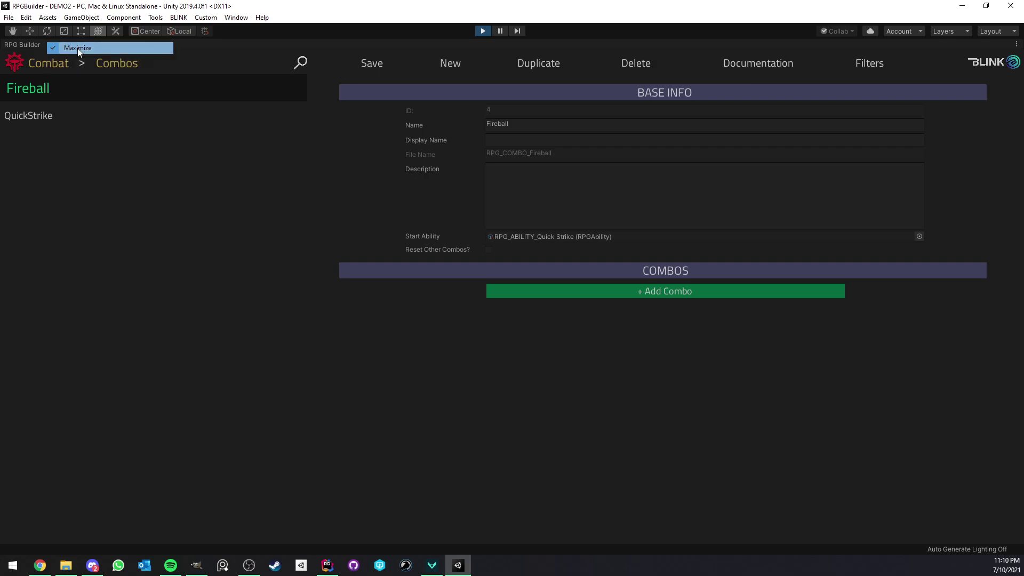
{"action": "right_click", "coordinate": [68, 44]}
{"action": "left_click", "coordinate": [101, 77]}
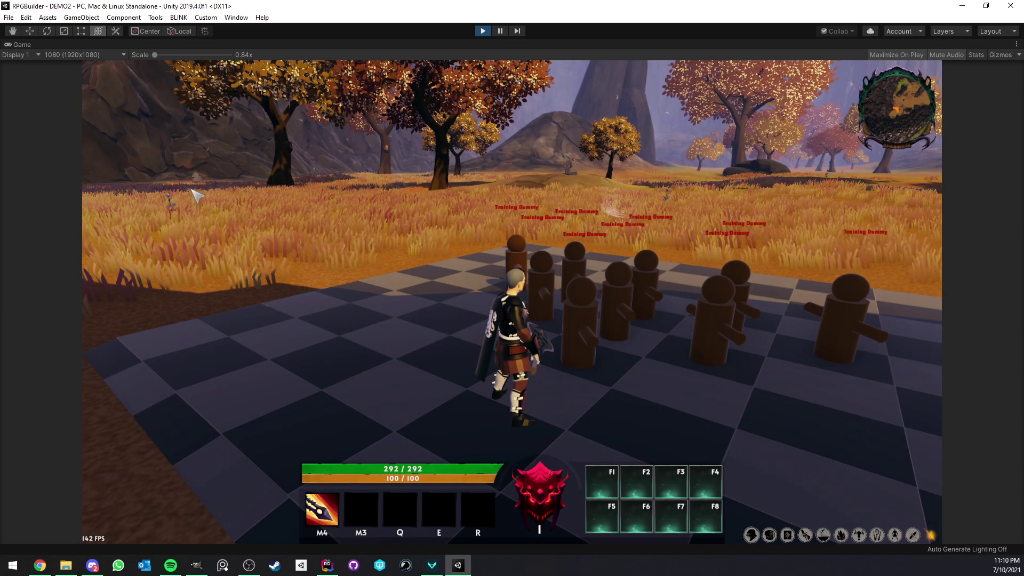
Walk up to the training dummies and repeatedly chain Quick Strike, Quick Strike 2 and Quick Strike 3 to test the knockback.
{"action": "key", "text": "w"}
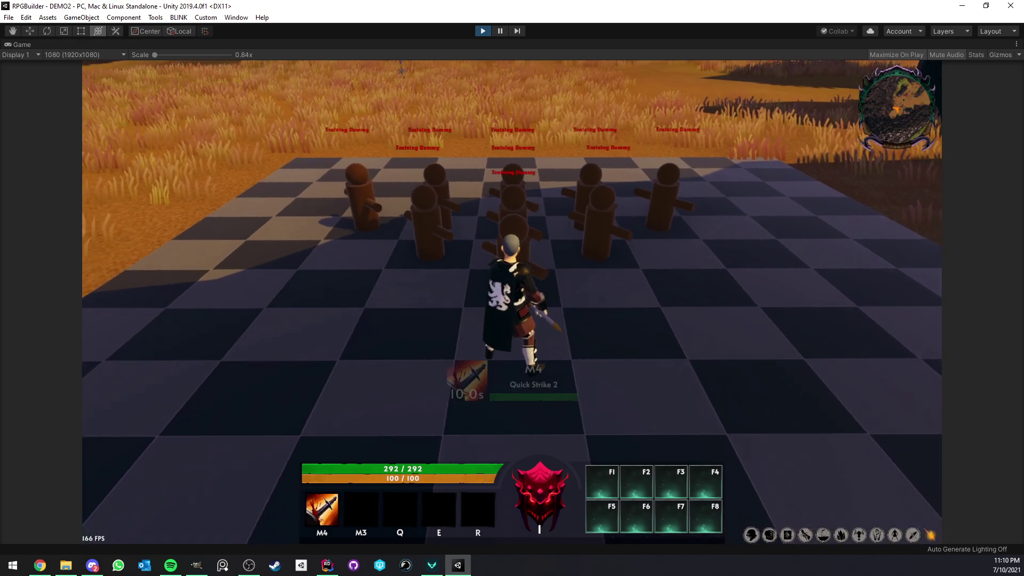
{"action": "key", "text": "M4"}
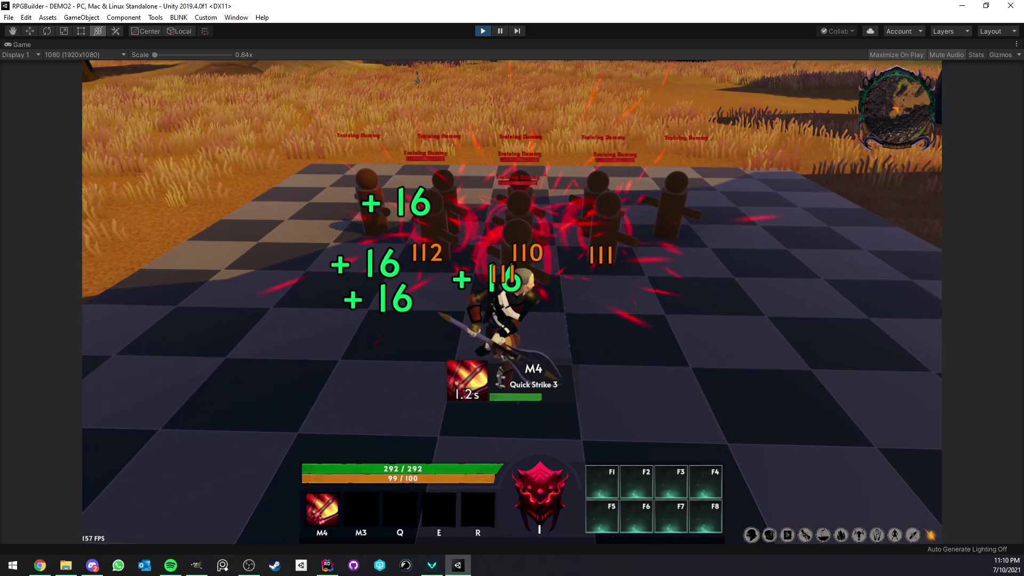
{"action": "key", "text": "M4"}
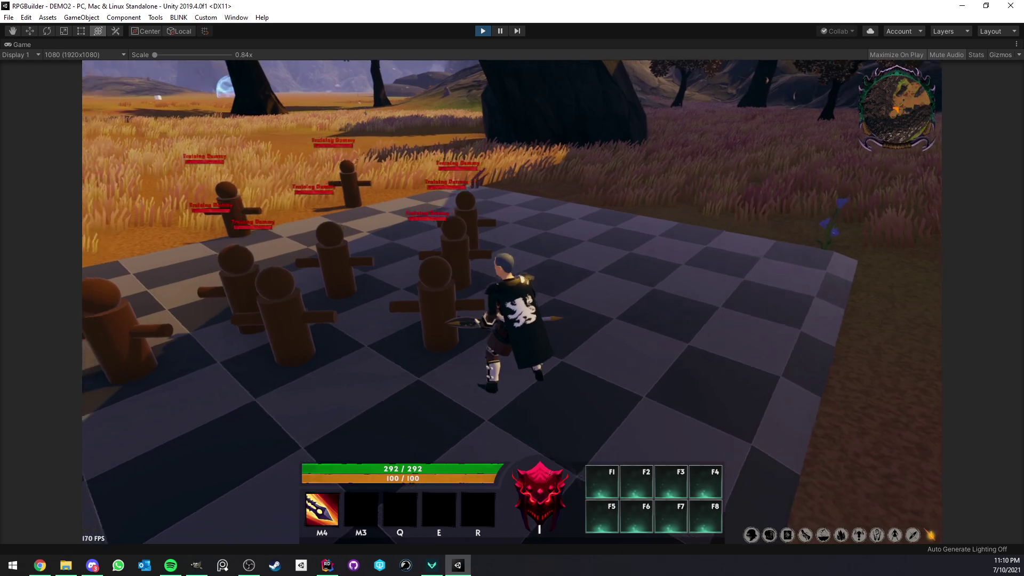
{"action": "key", "text": "M4"}
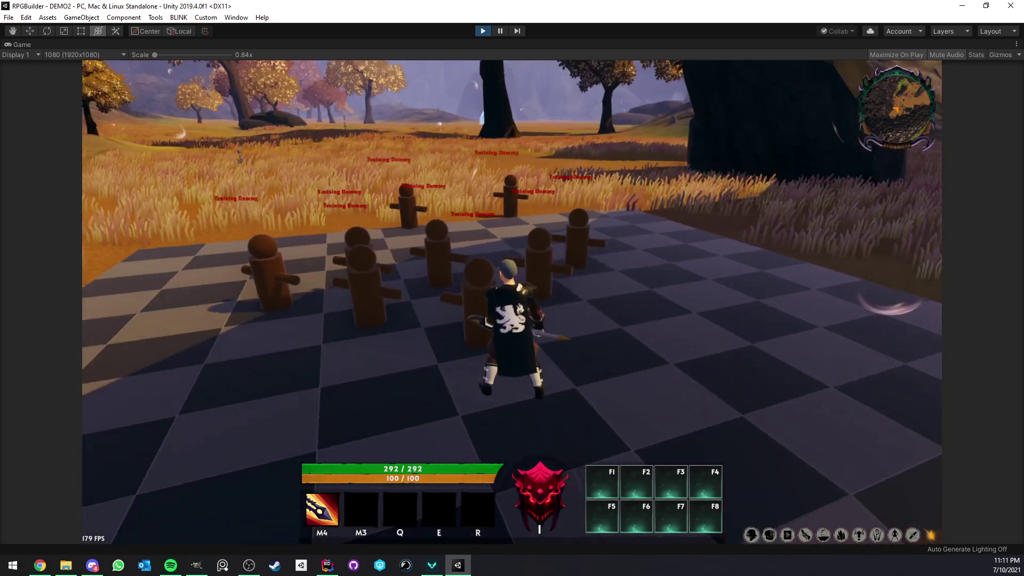
{"action": "key", "text": "M4"}
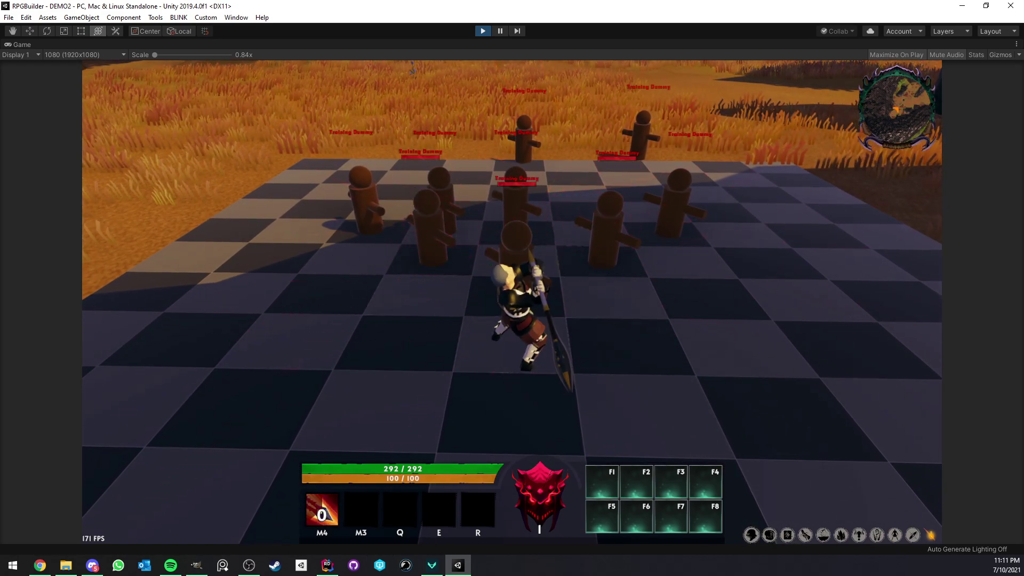
{"action": "key", "text": "M4"}
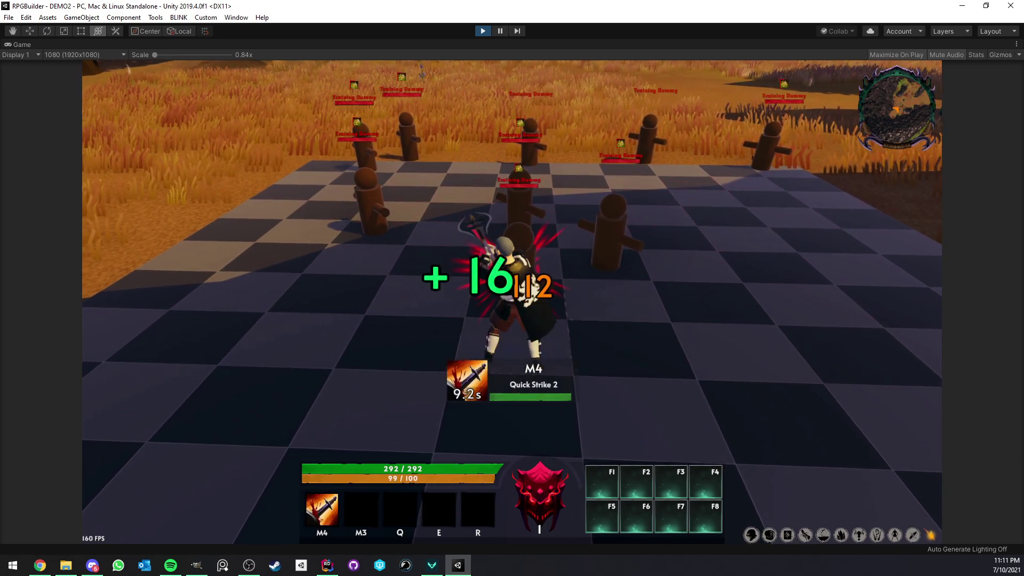
{"action": "key", "text": "M4"}
{"action": "key", "text": "M4"}
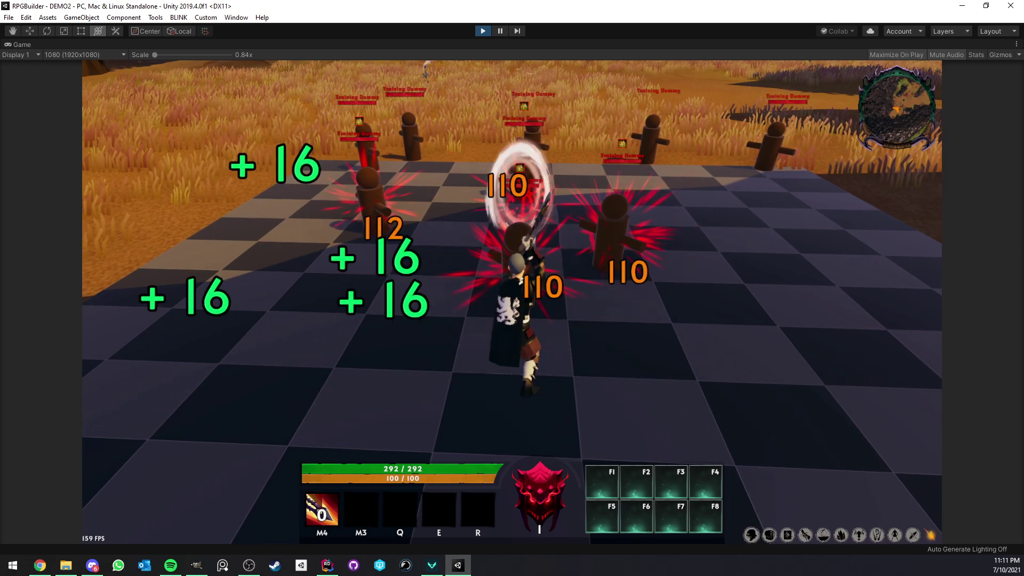
Reposition the character beside the remaining close dummies and perform the full three-hit Quick Strike combo again.
{"action": "key", "text": "a"}
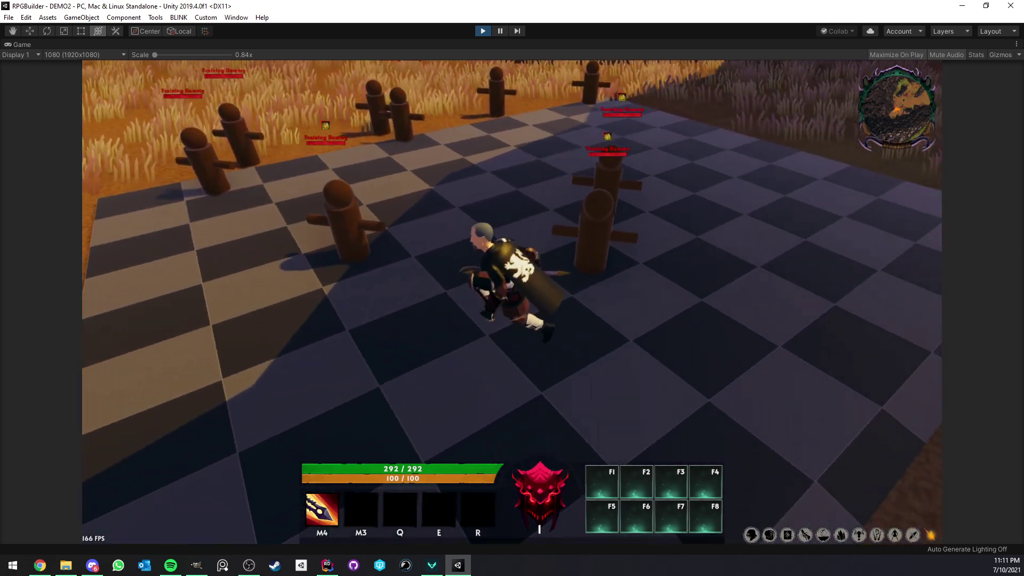
{"action": "key", "text": "w"}
{"action": "key", "text": "M4"}
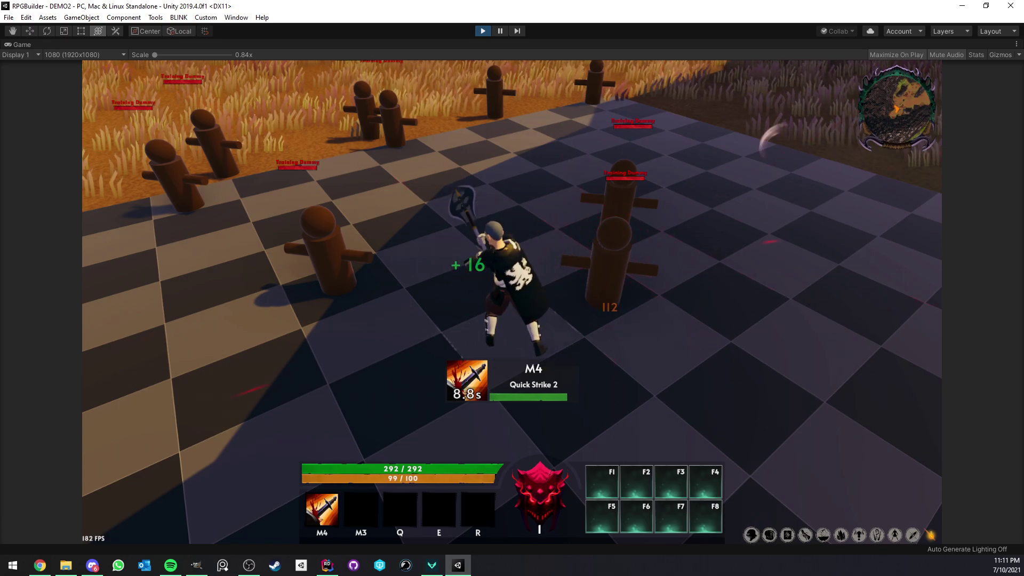
{"action": "key", "text": "M4"}
{"action": "key", "text": "M4"}
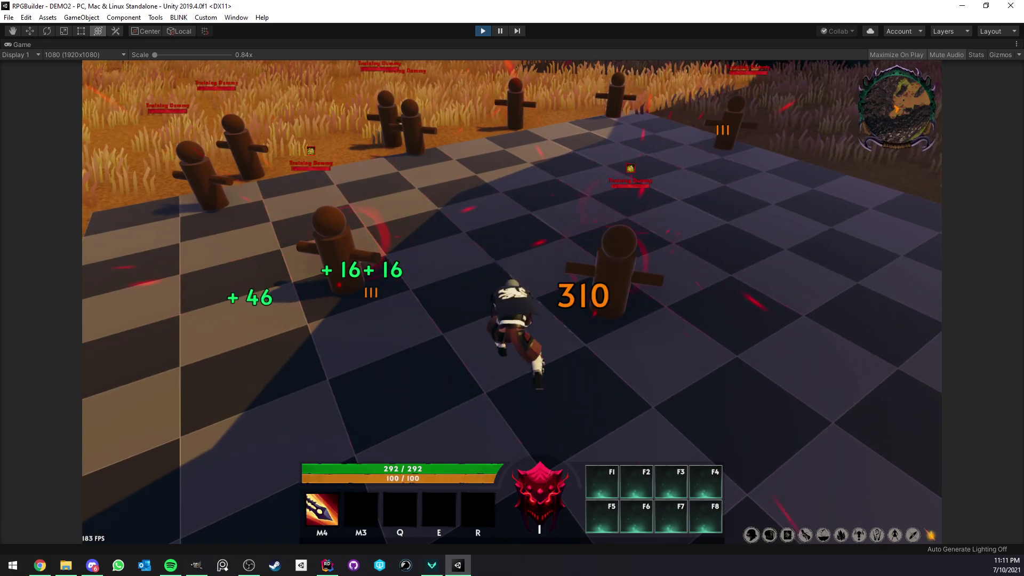
{"action": "key", "text": "w"}
{"action": "key", "text": "d"}
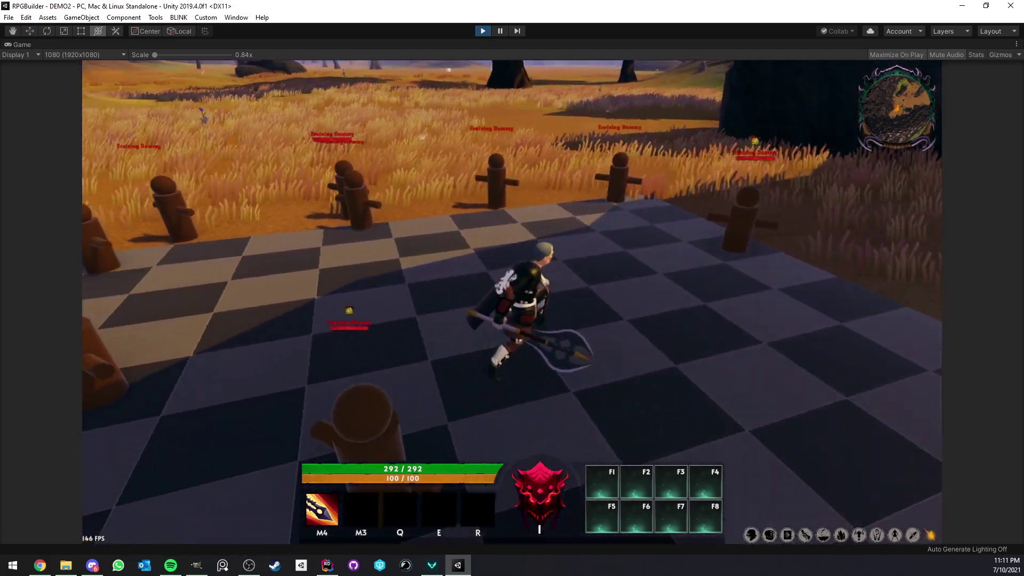
{"action": "key", "text": "s"}
{"action": "key", "text": "a"}
{"action": "key", "text": "w"}
{"action": "key", "text": "w"}
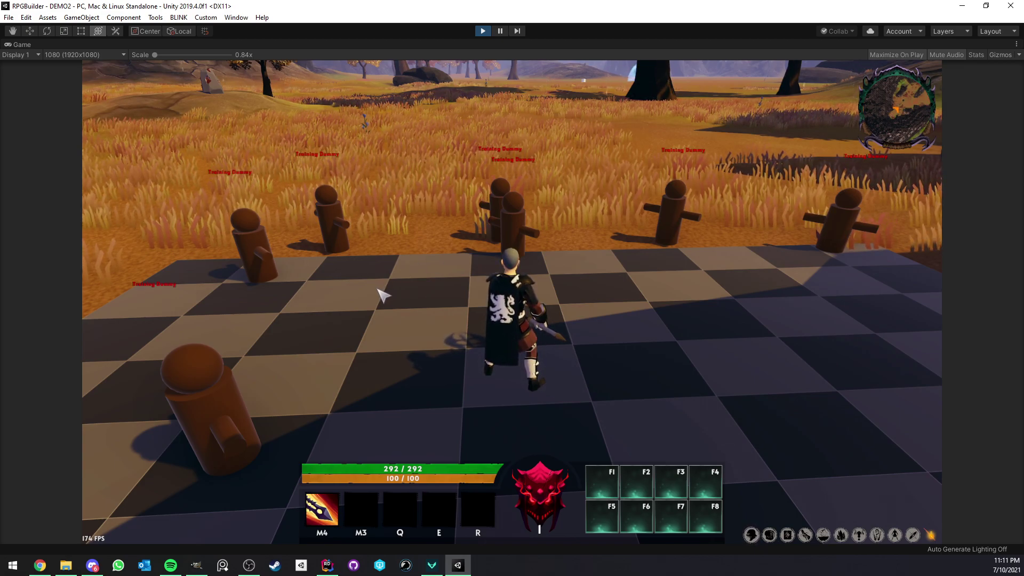
{"action": "key", "text": "alt+Tab"}
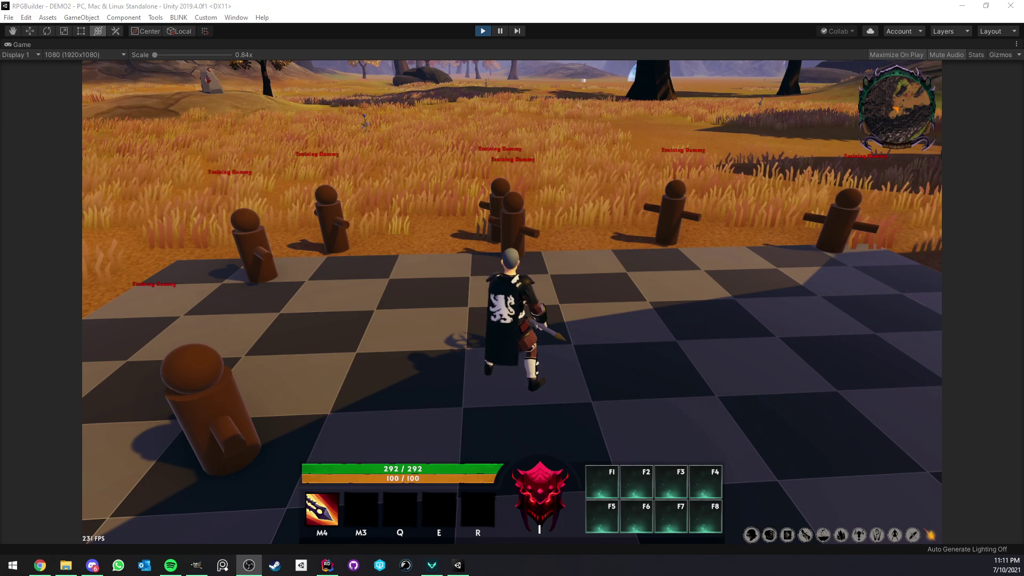